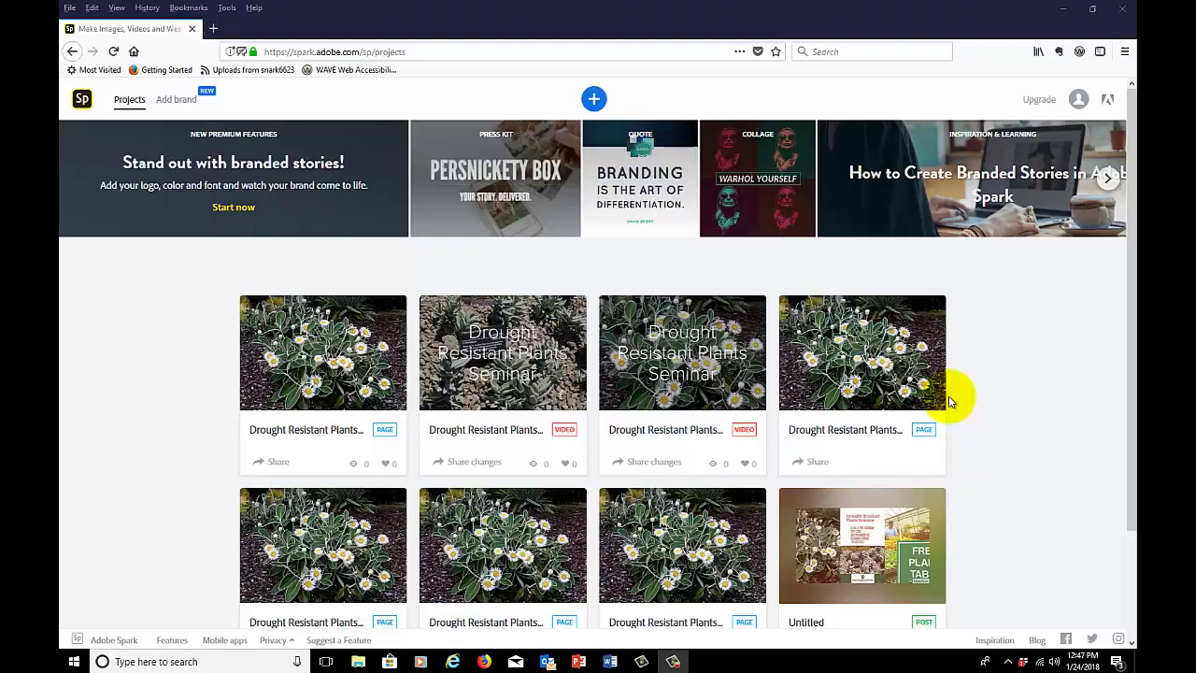
Start a new Page project from the + Create new menu on the Projects overview
mouse_move(654, 338)
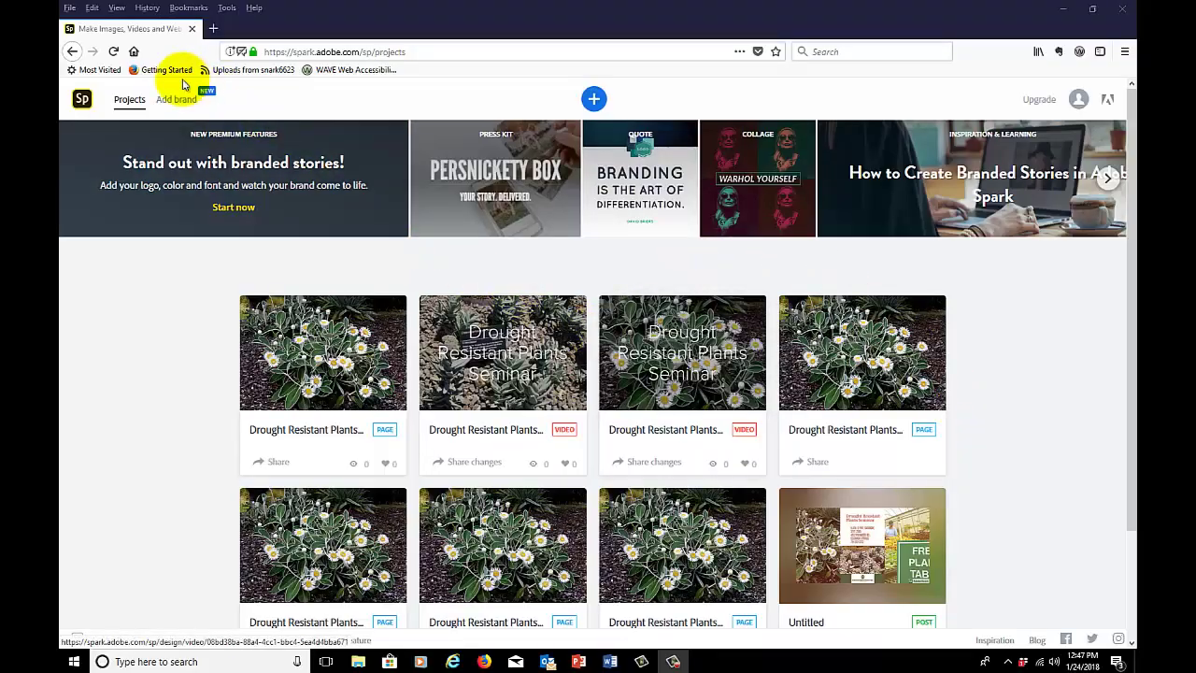
left_click(594, 101)
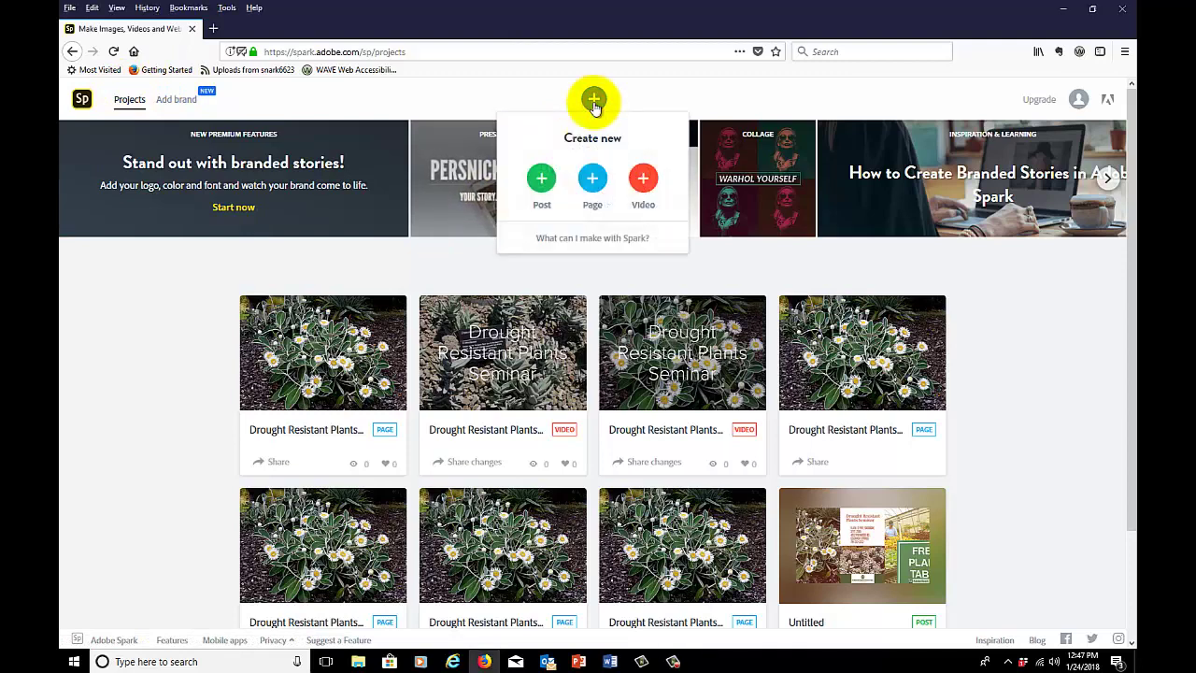
left_click(593, 180)
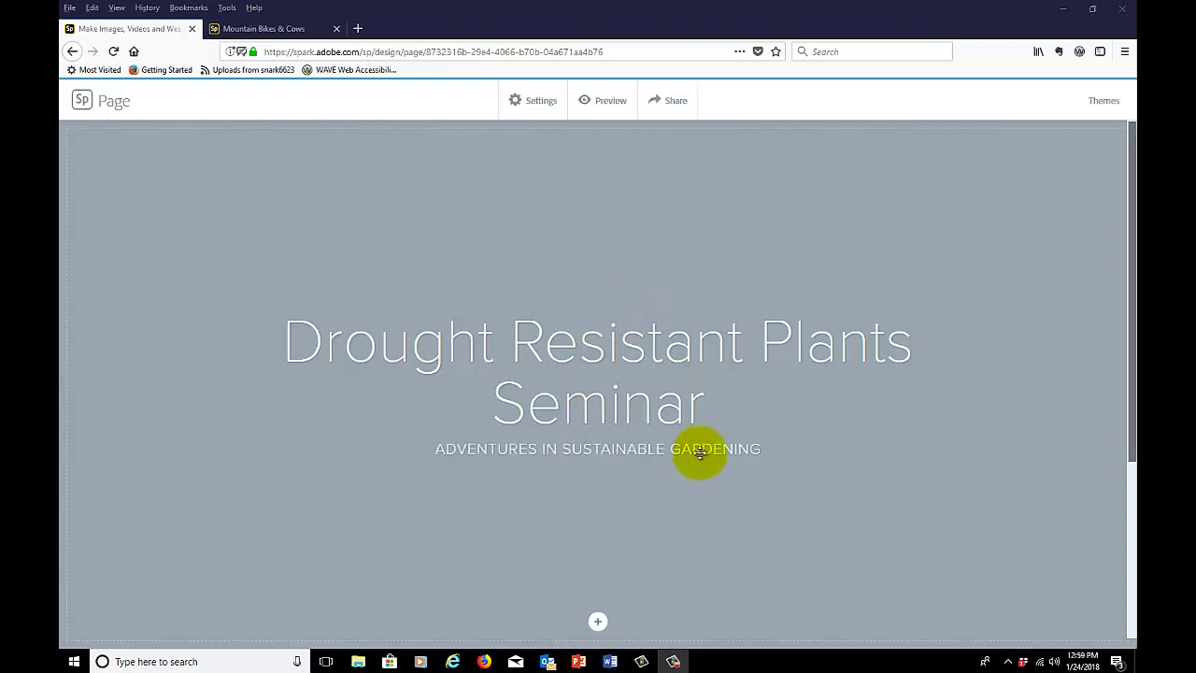
Upload the blue flower photo as the title header's background
mouse_move(598, 622)
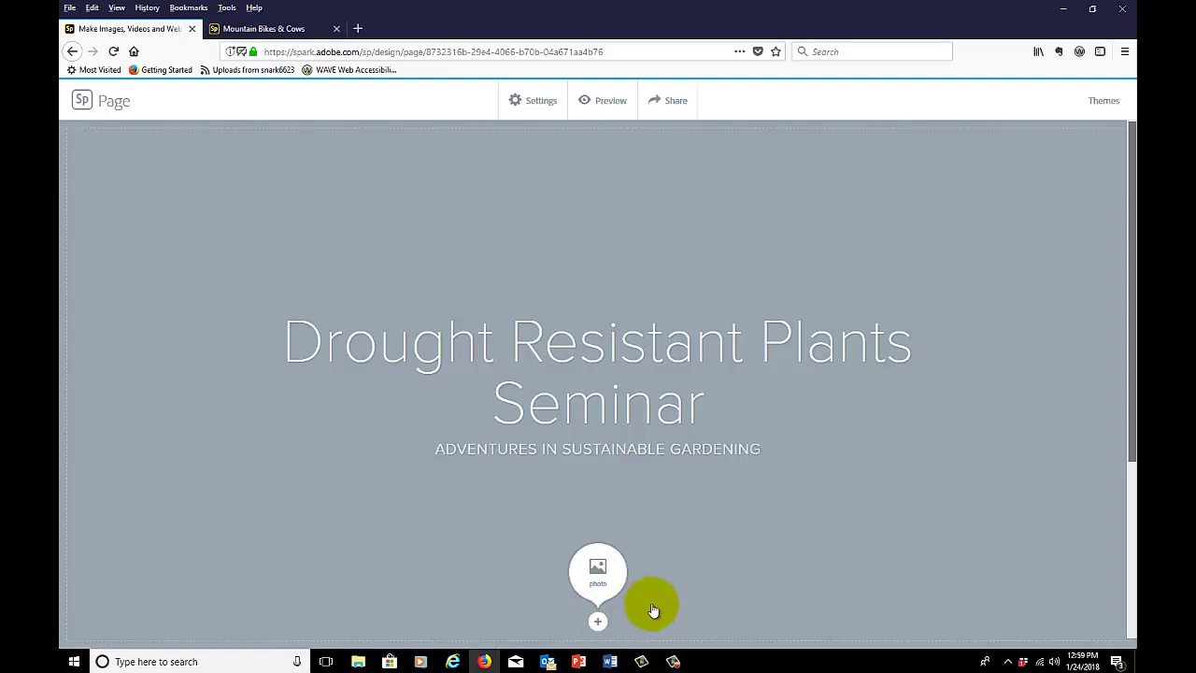
left_click(598, 572)
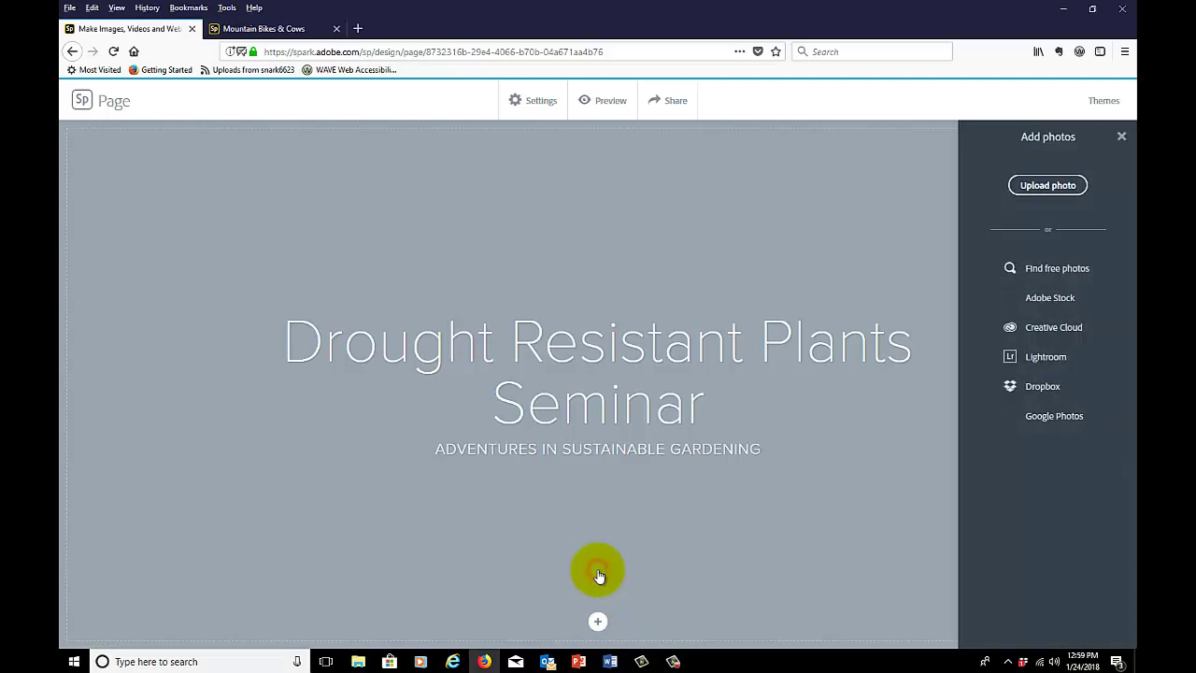
left_click(1034, 186)
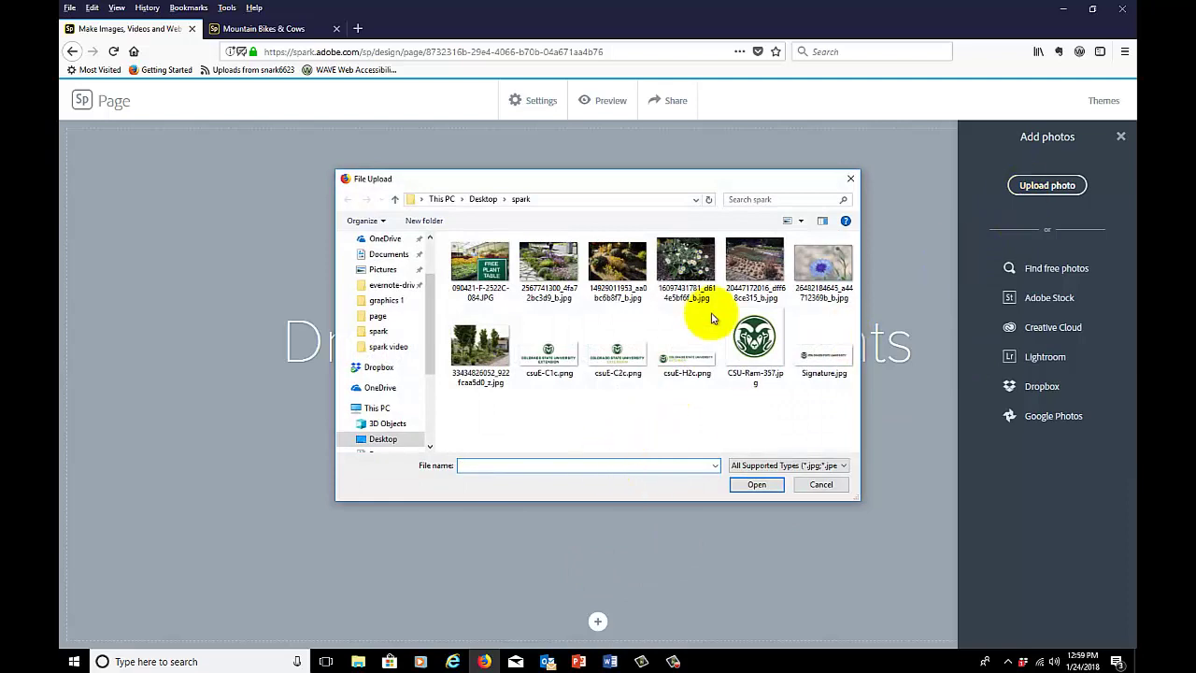
double_click(823, 264)
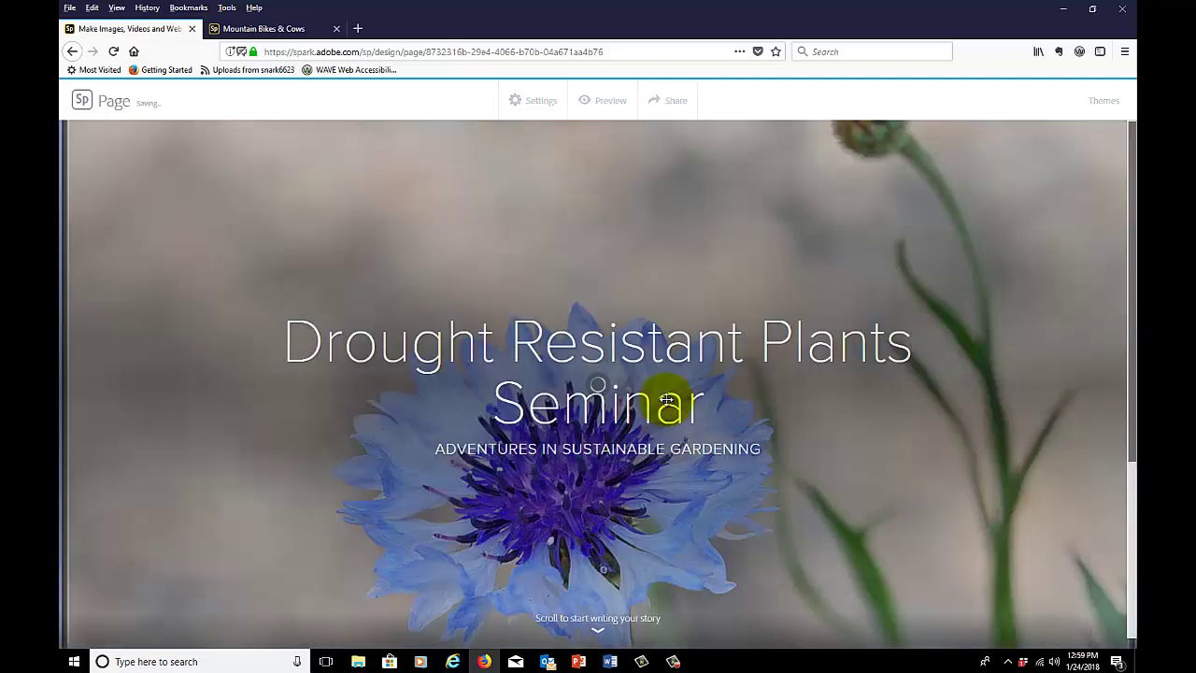
Add a photo block below the header with the Colorado State University Extension logo
scroll(667, 397, "down", 3)
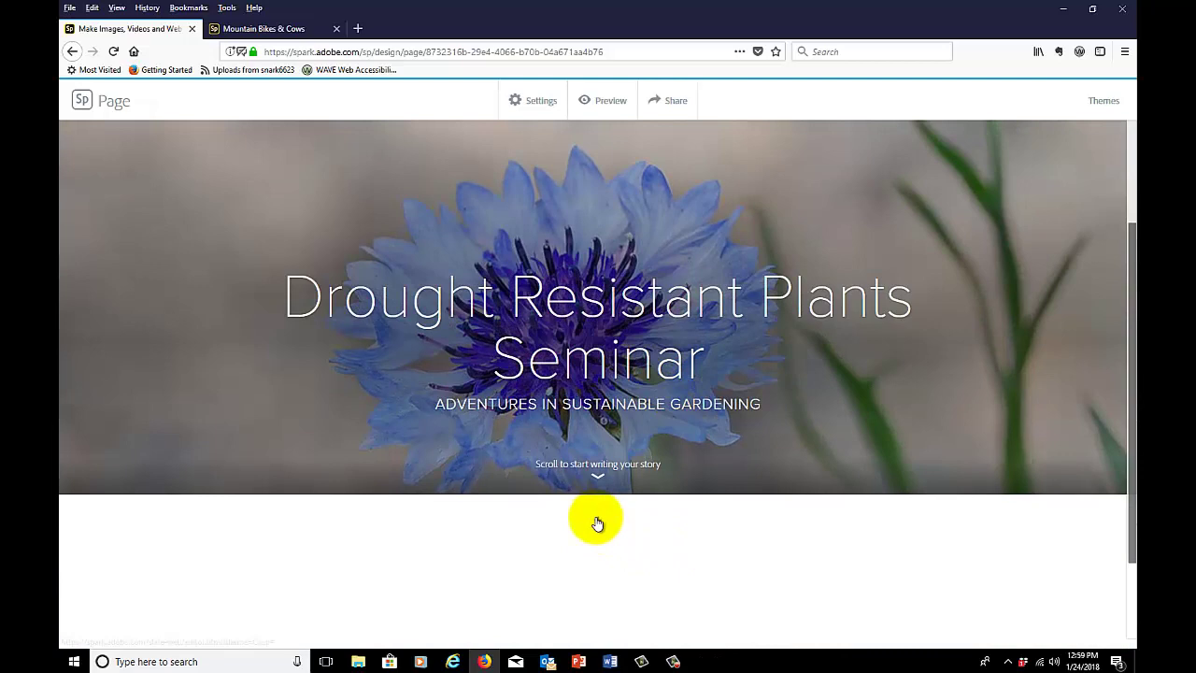
left_click(597, 523)
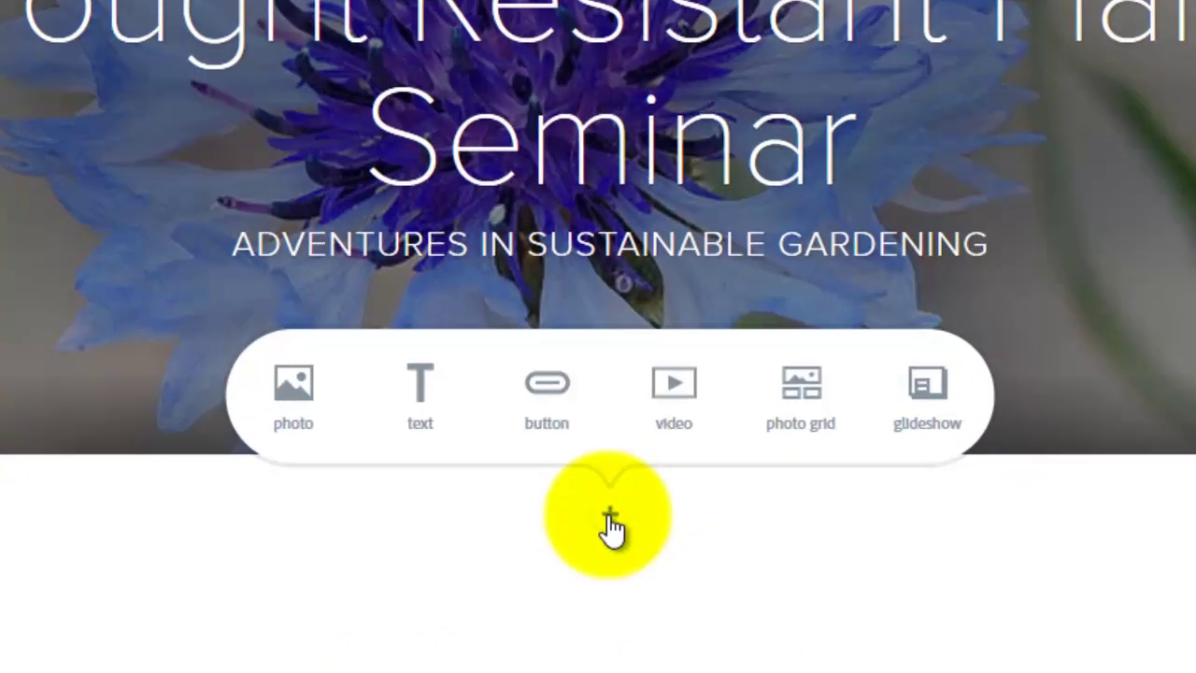
left_click(261, 390)
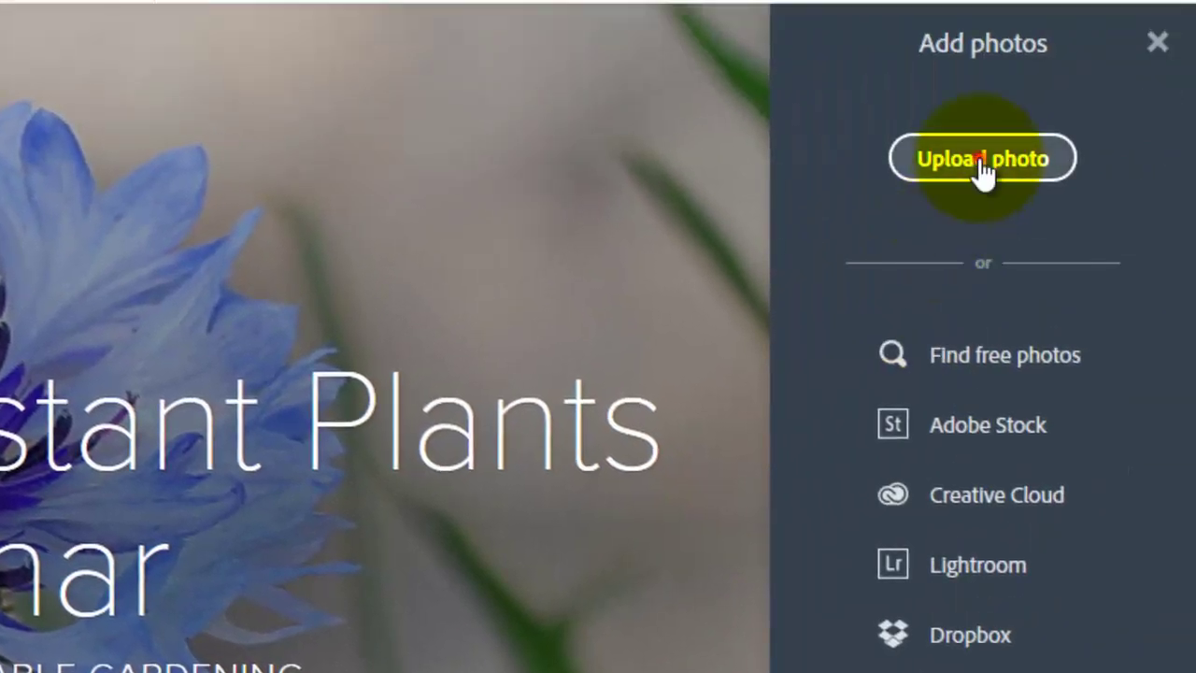
left_click(1051, 115)
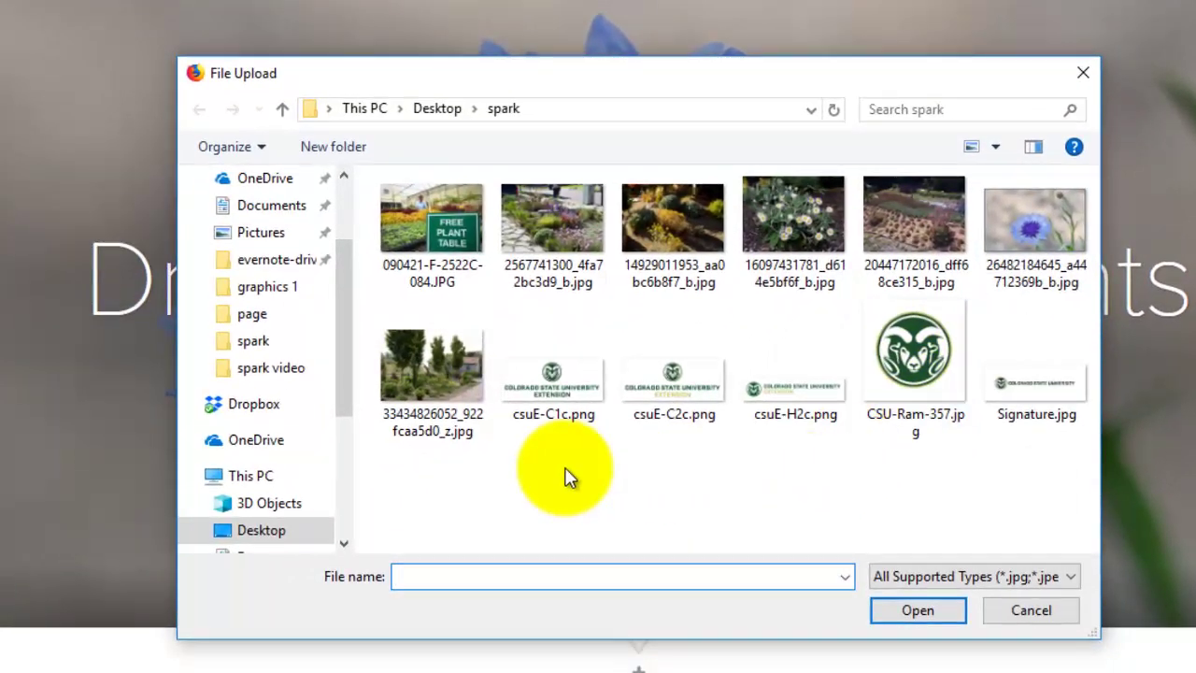
double_click(659, 380)
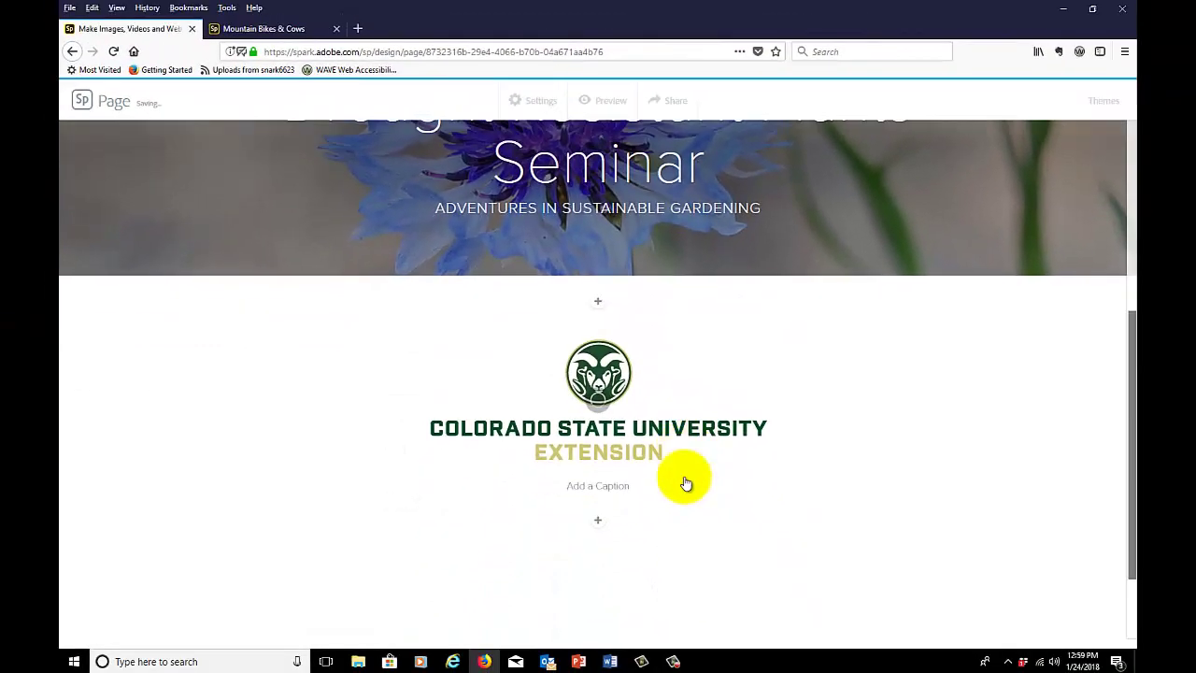
left_click(599, 525)
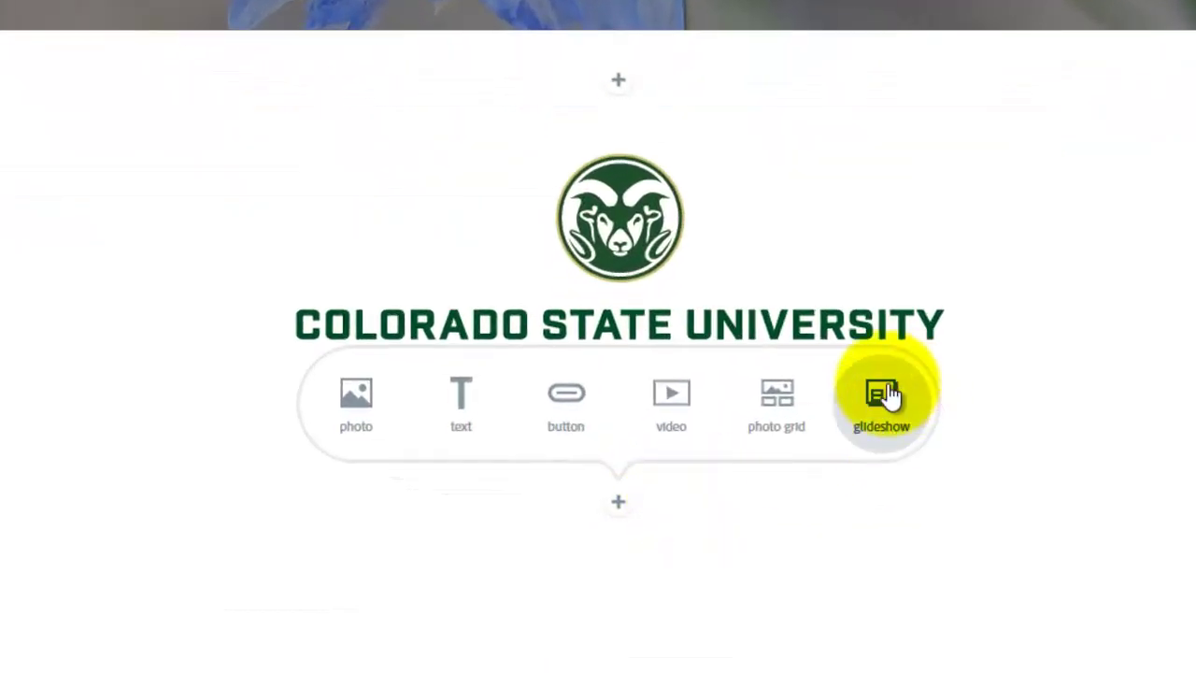
Upload six garden photos into a new glideshow, starting with the FREE PLANT TABLE greenhouse
left_click(882, 394)
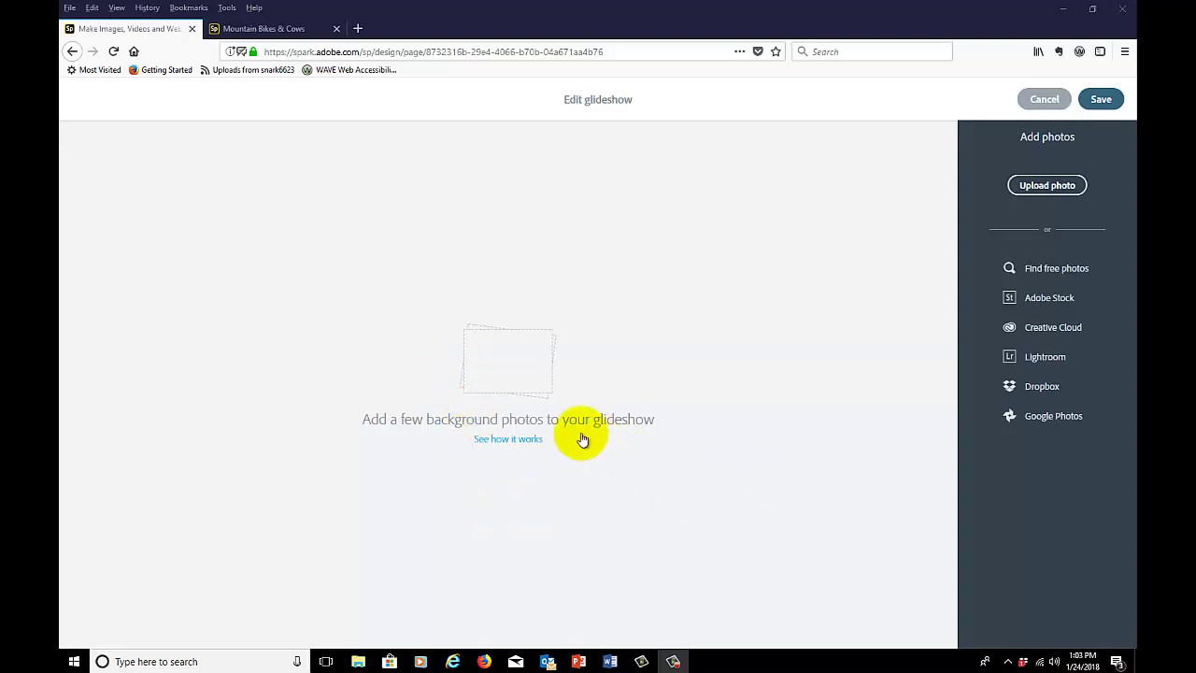
left_click(1033, 188)
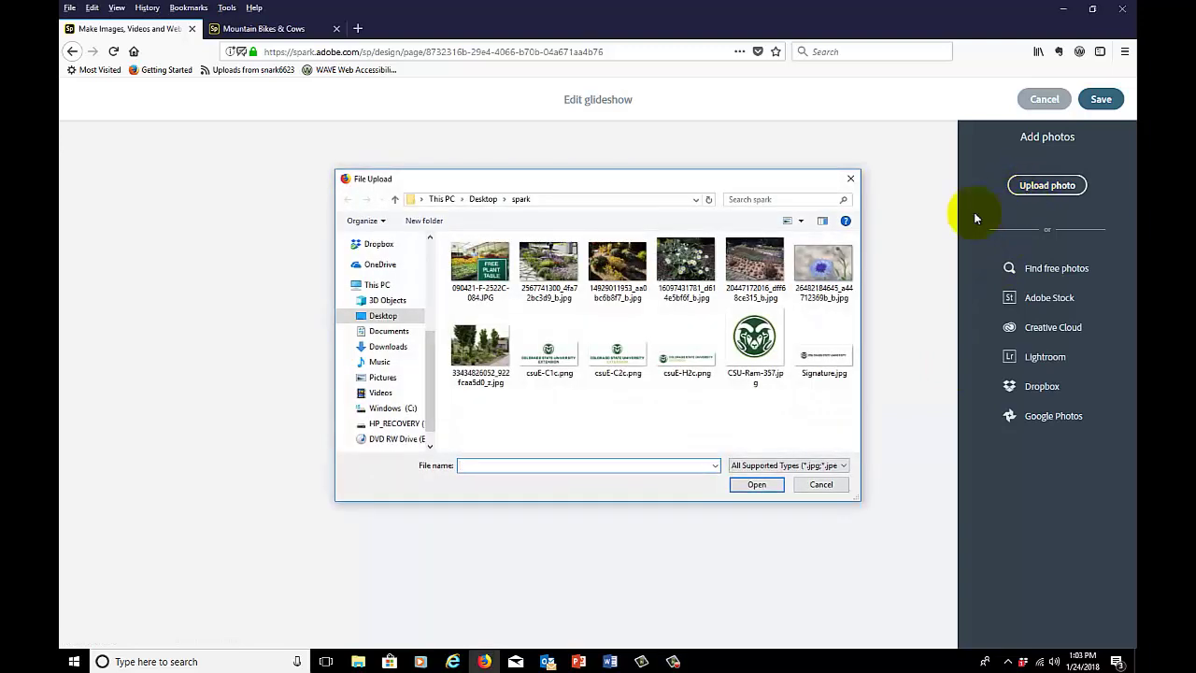
left_click(493, 281)
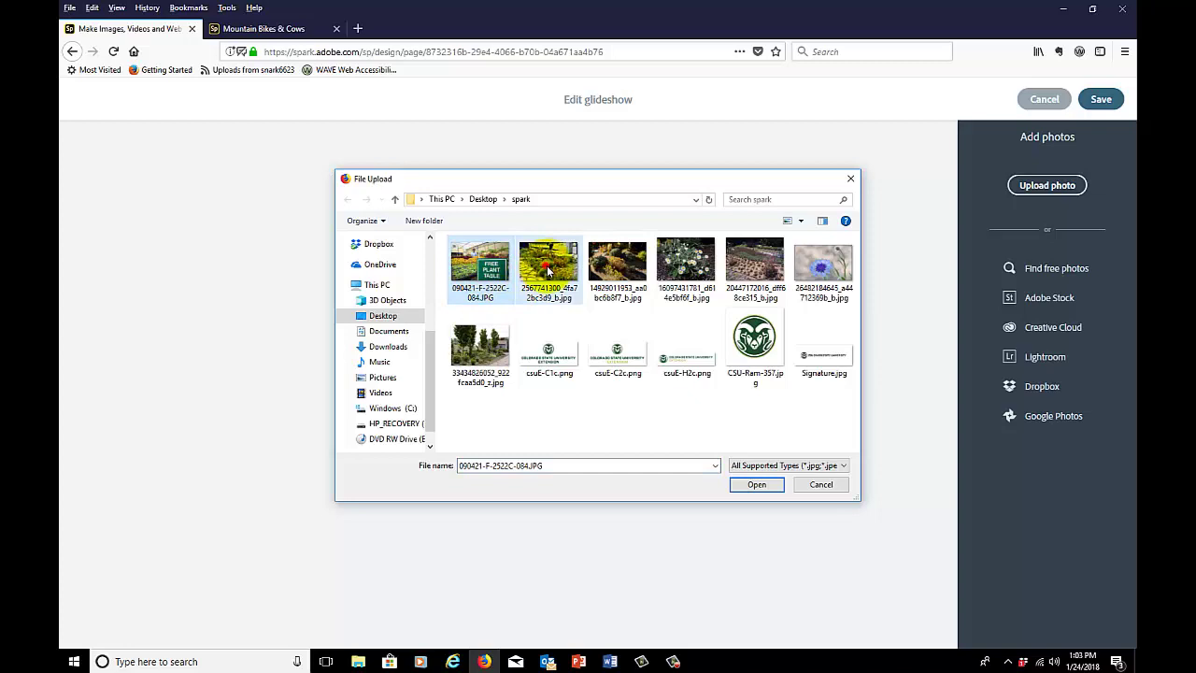
left_click(577, 275, "ctrl")
left_click(613, 266, "ctrl")
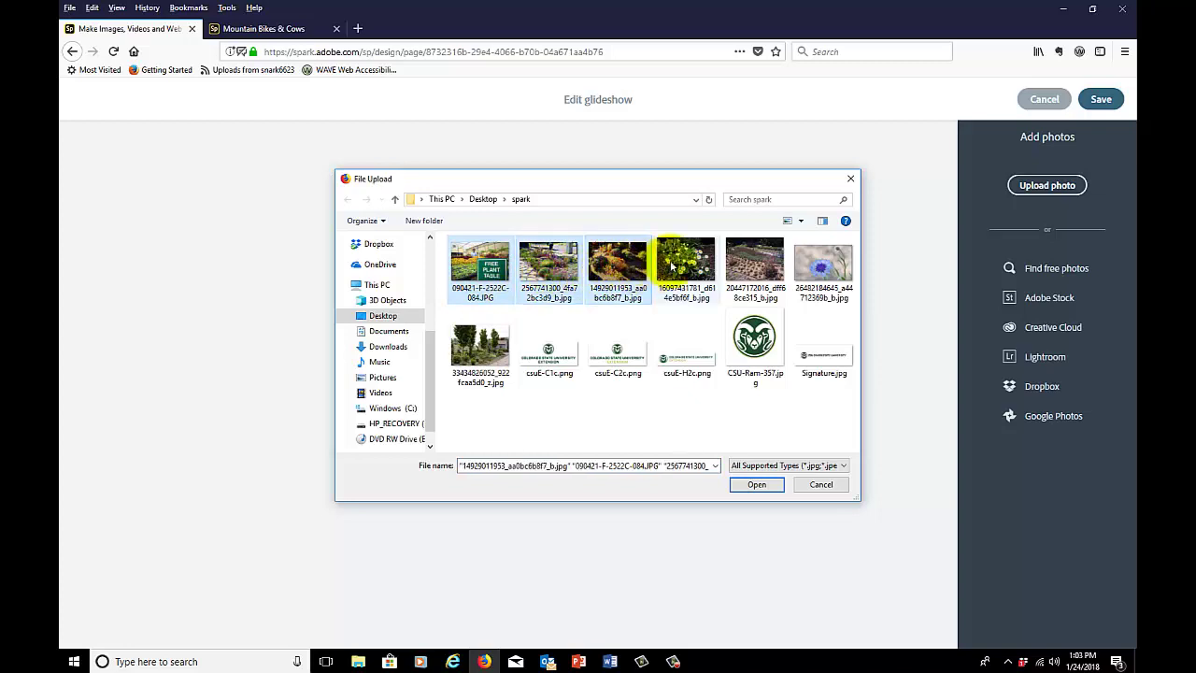
left_click(684, 267, "ctrl")
left_click(754, 264, "ctrl")
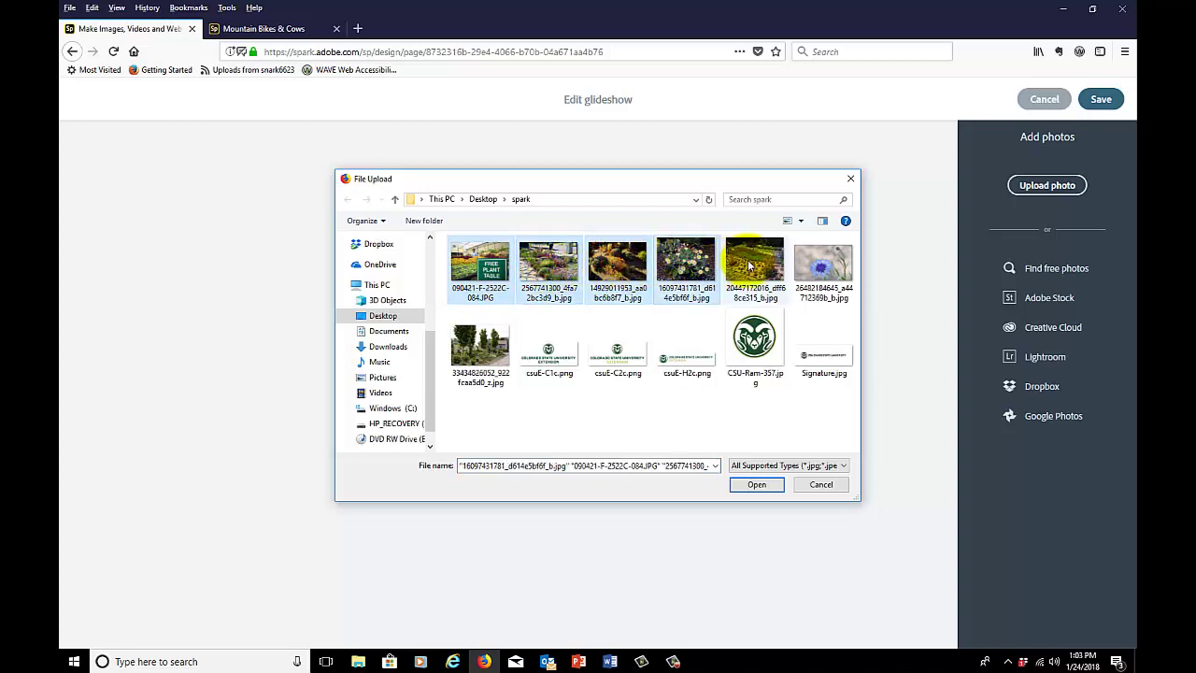
left_click(488, 349, "ctrl")
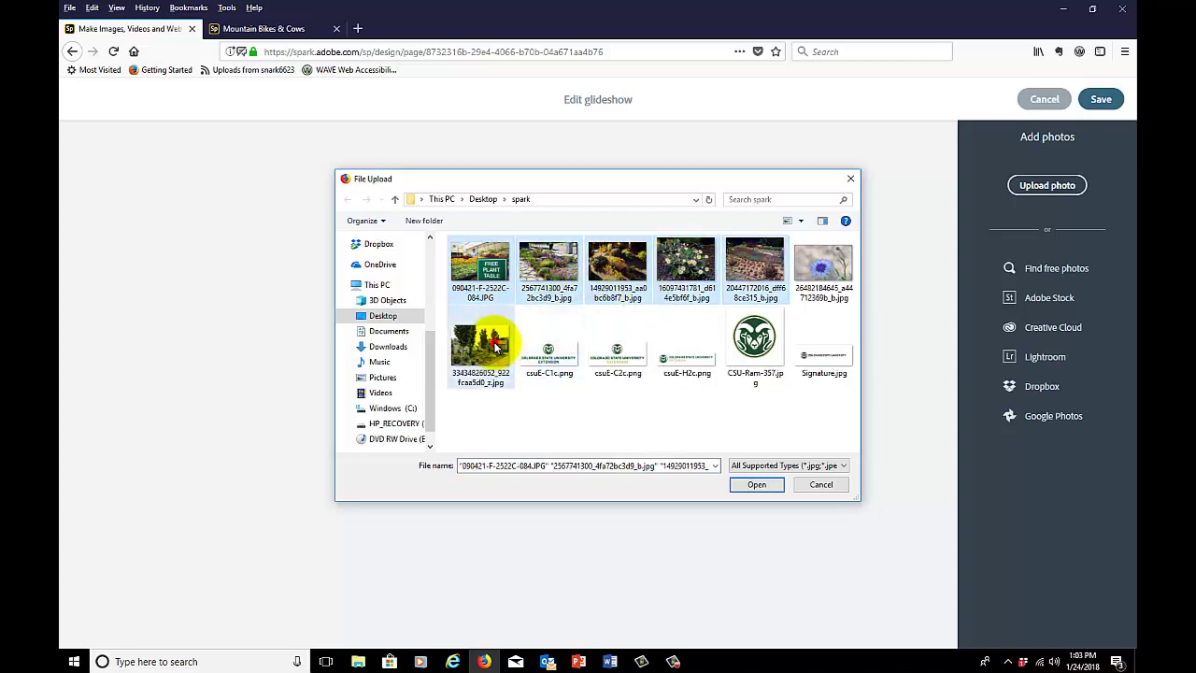
left_click(738, 485)
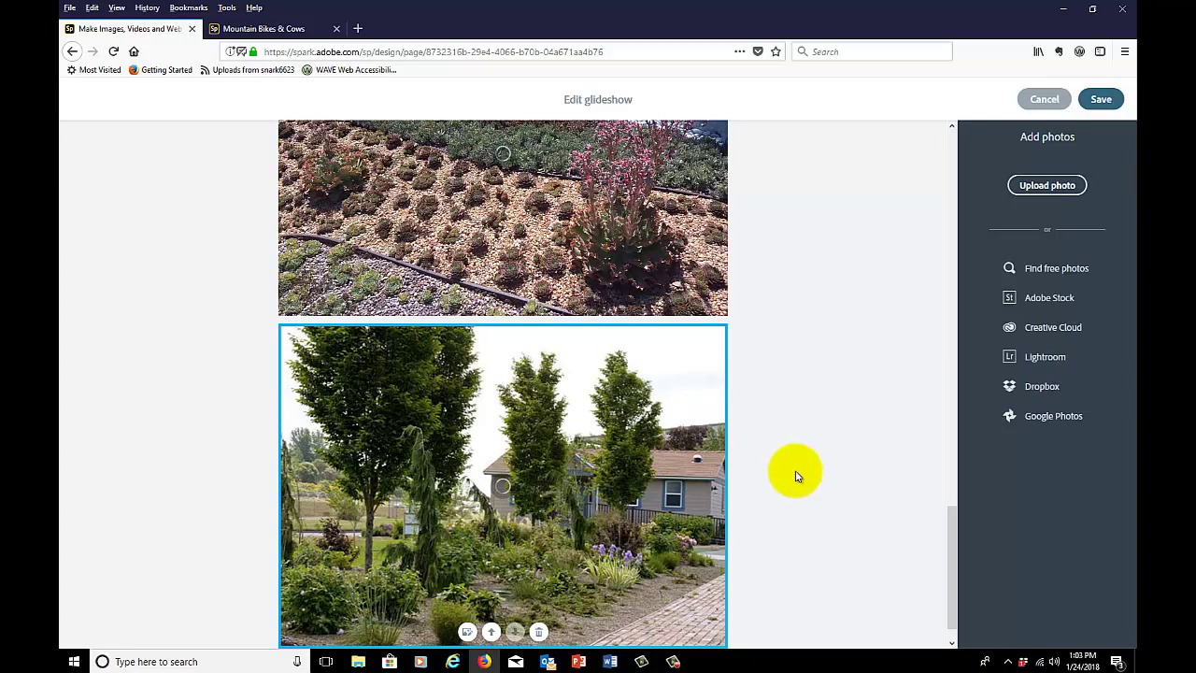
Review the uploaded glideshow photos and save the glideshow to the page
scroll(795, 475, "up", 15)
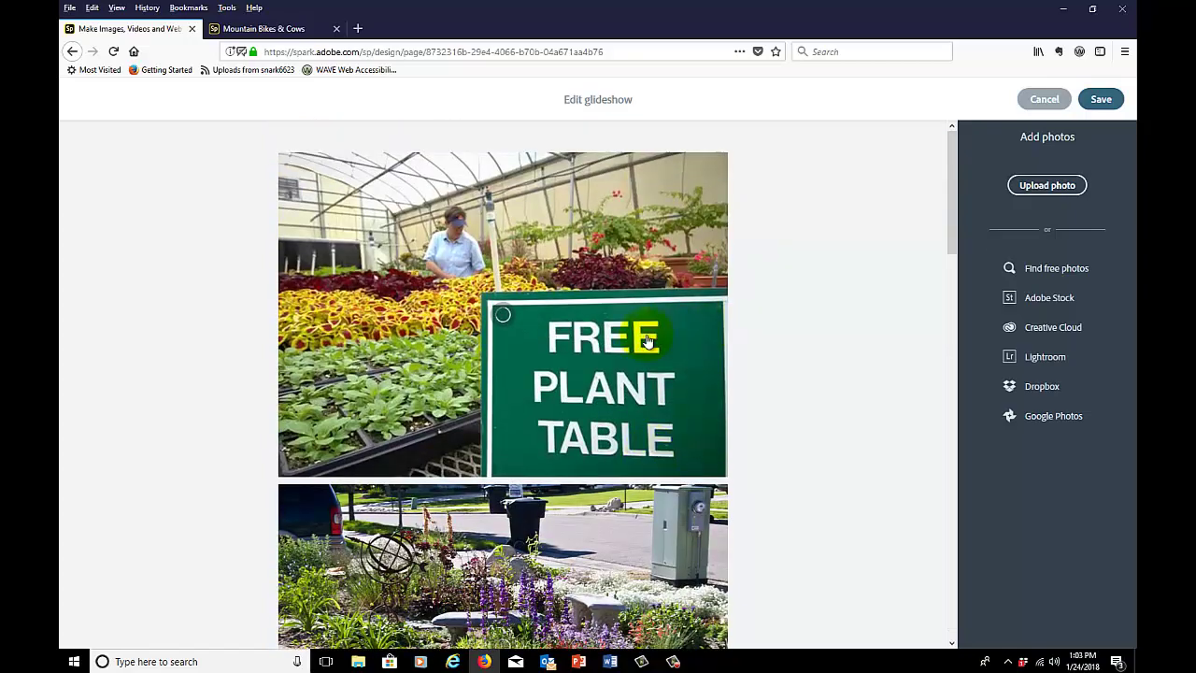
left_click(600, 346)
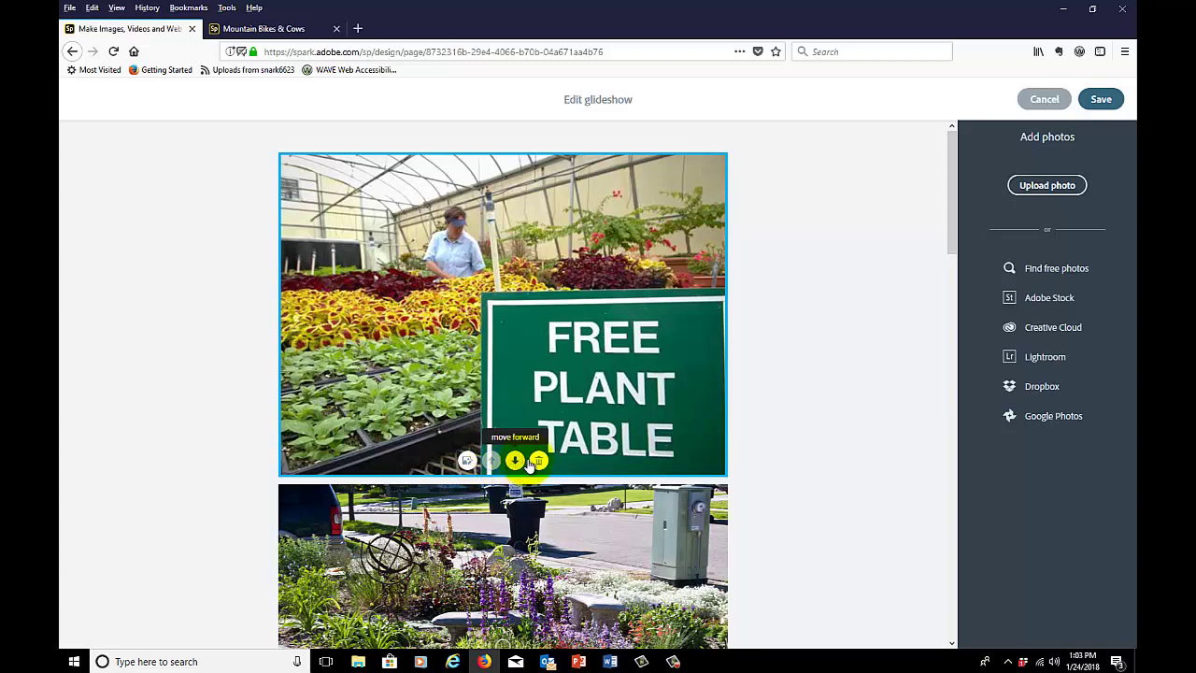
left_click(809, 467)
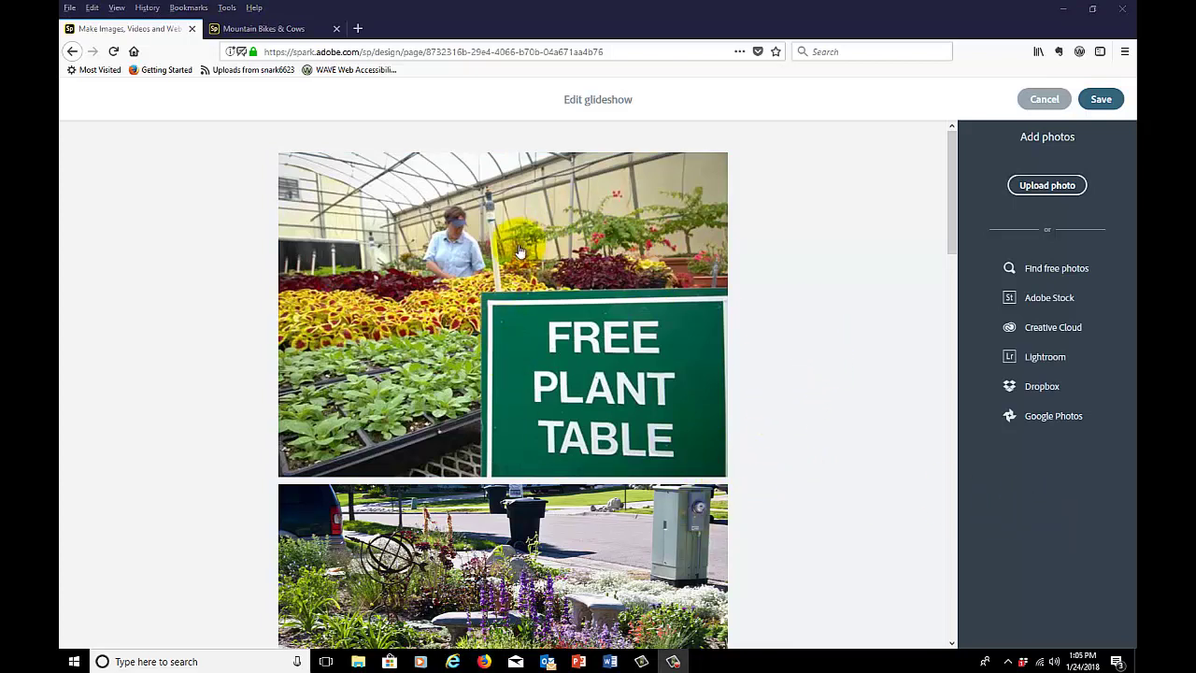
left_click(579, 99)
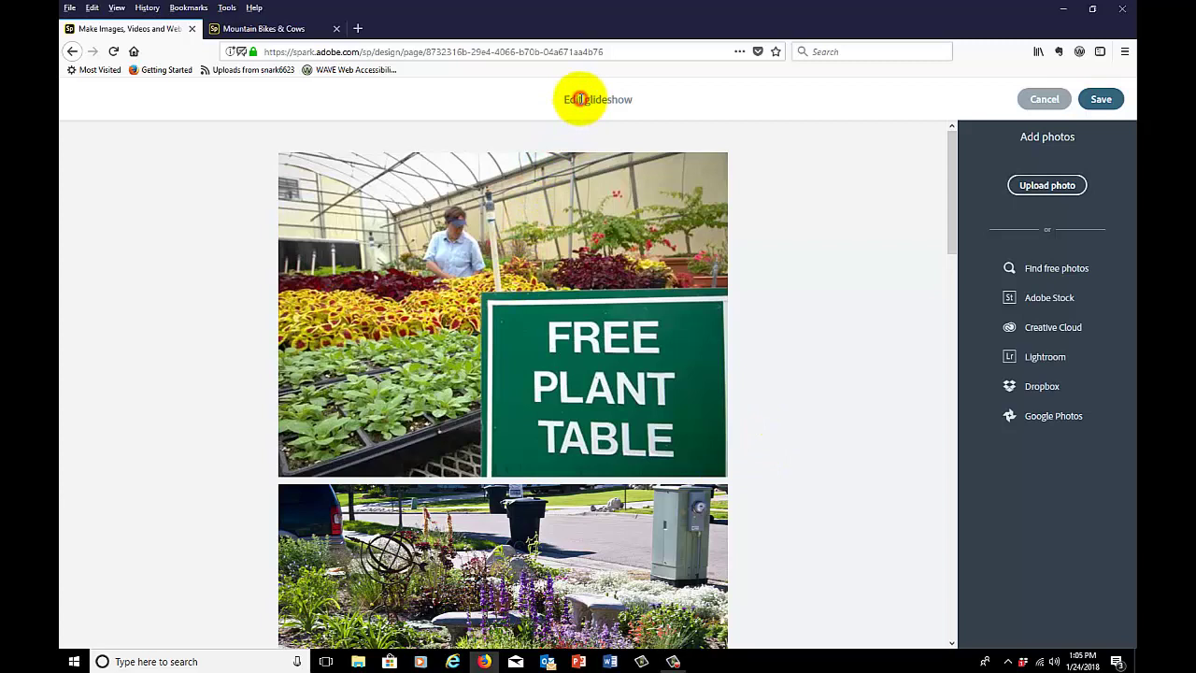
left_click_drag(580, 99, 681, 104)
left_click(684, 103)
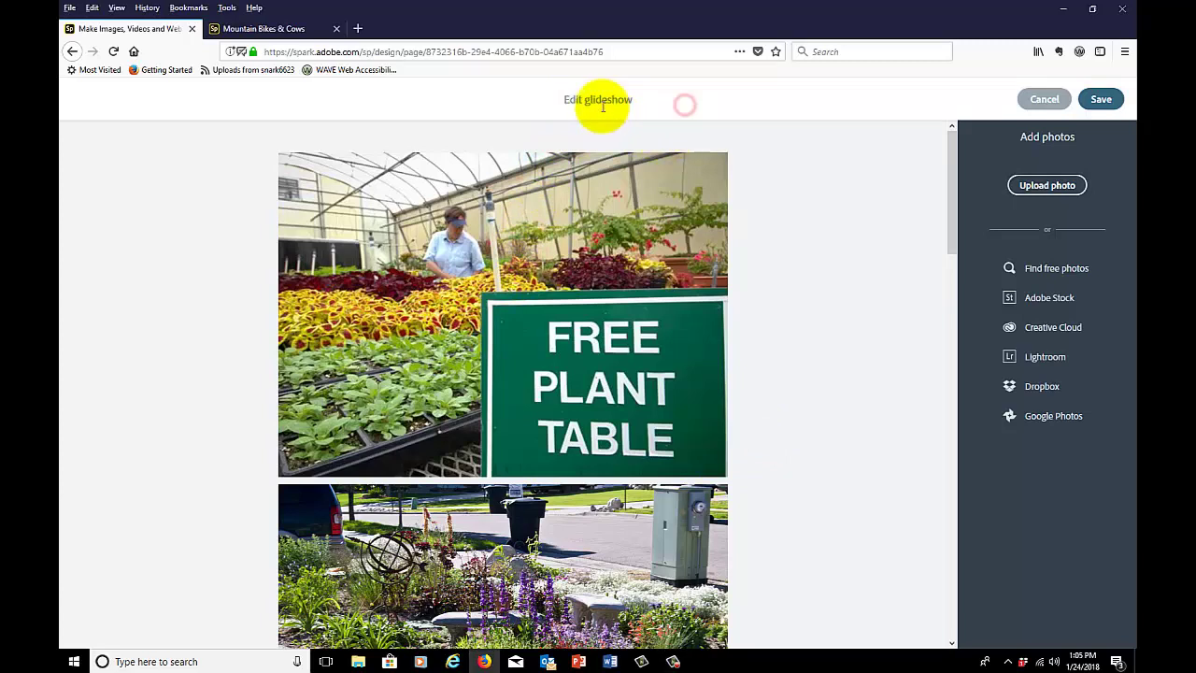
left_click(673, 97)
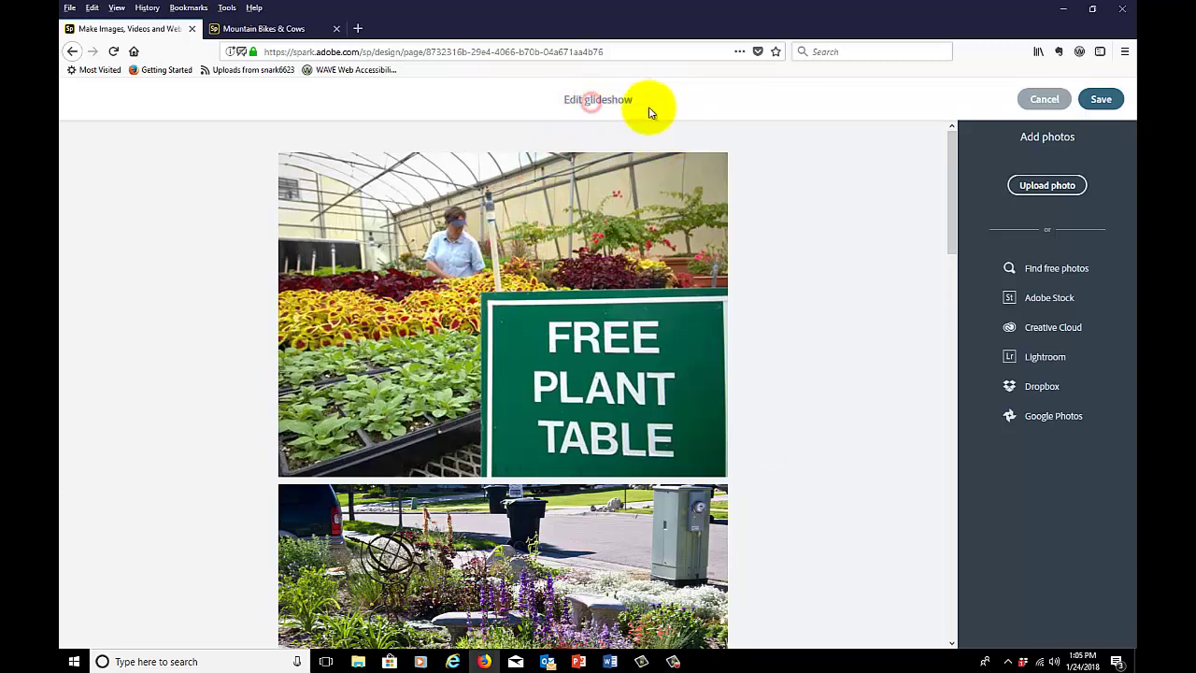
left_click(608, 104)
left_click(1099, 100)
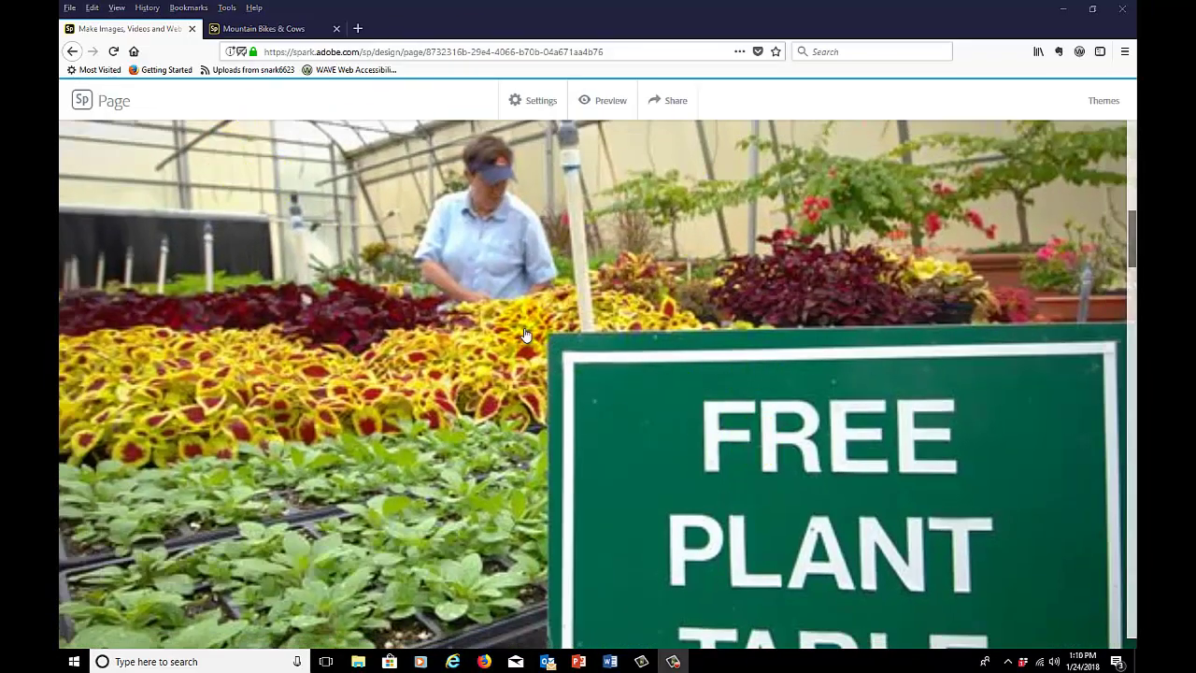
Scroll up to the title, then down to the text area on the greenhouse photo
scroll(524, 334, "up", 8)
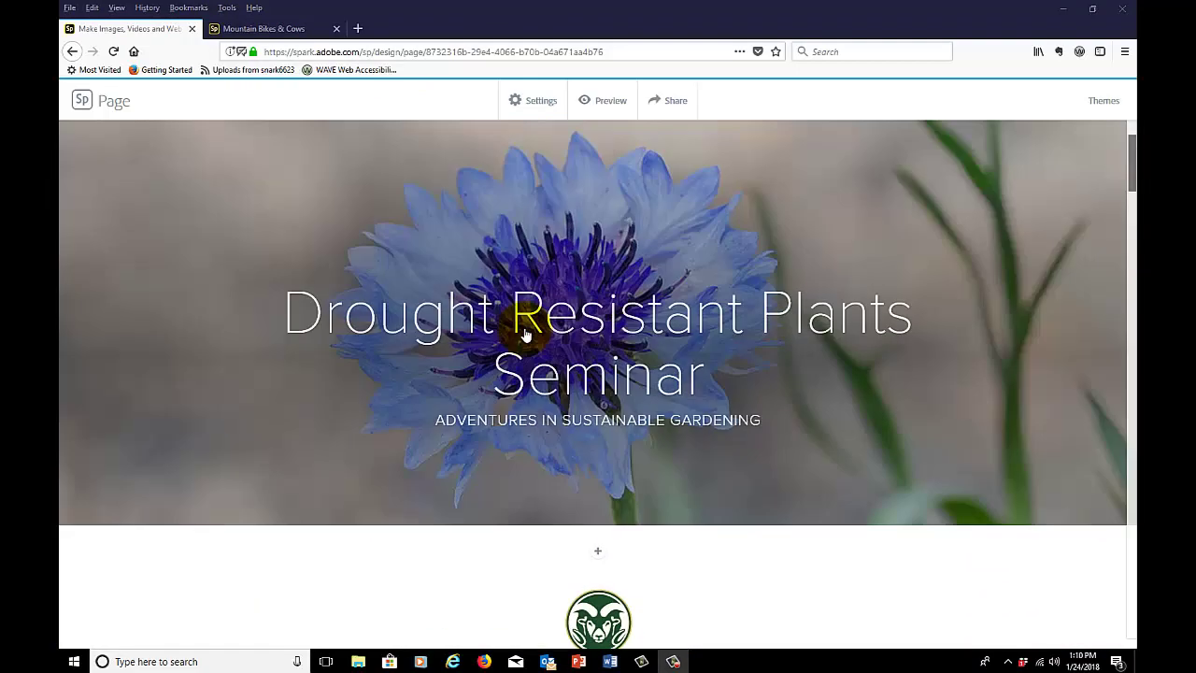
scroll(524, 334, "down", 4)
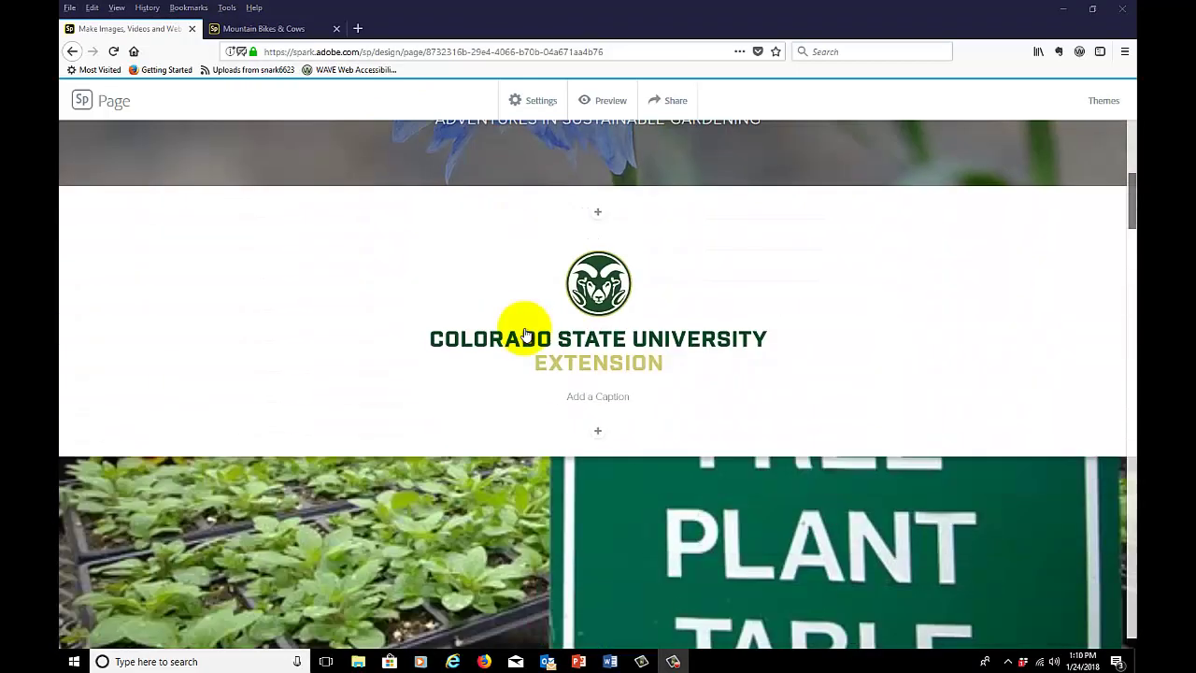
scroll(524, 335, "down", 5)
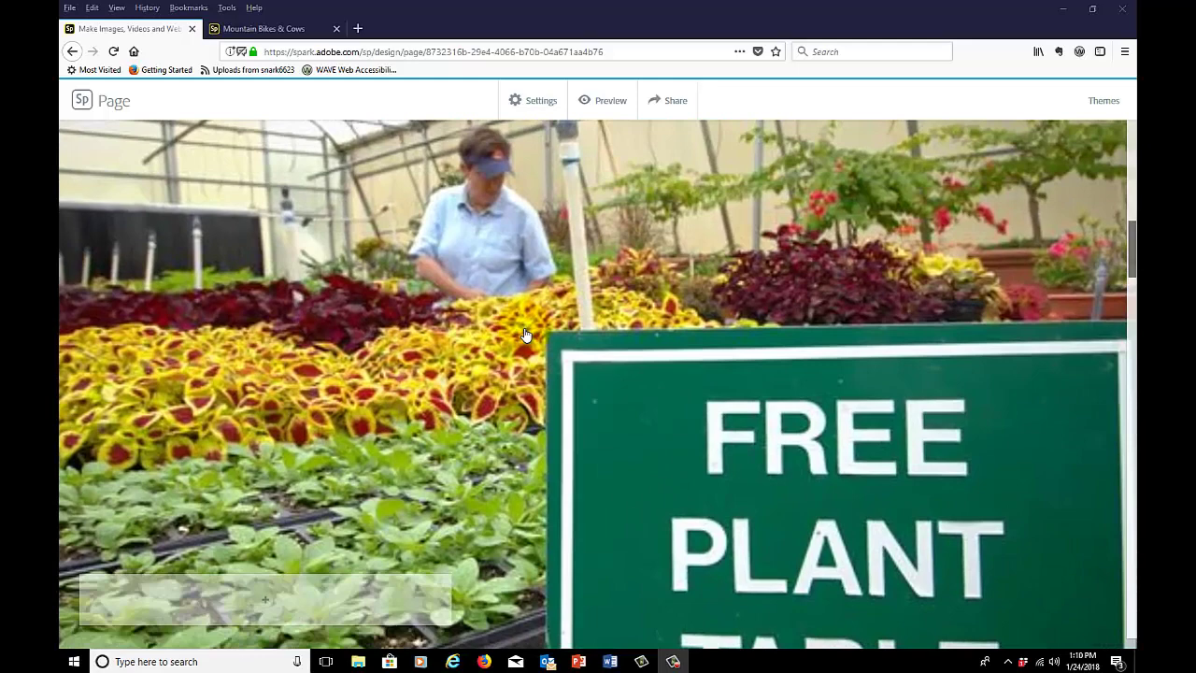
scroll(524, 334, "down", 1)
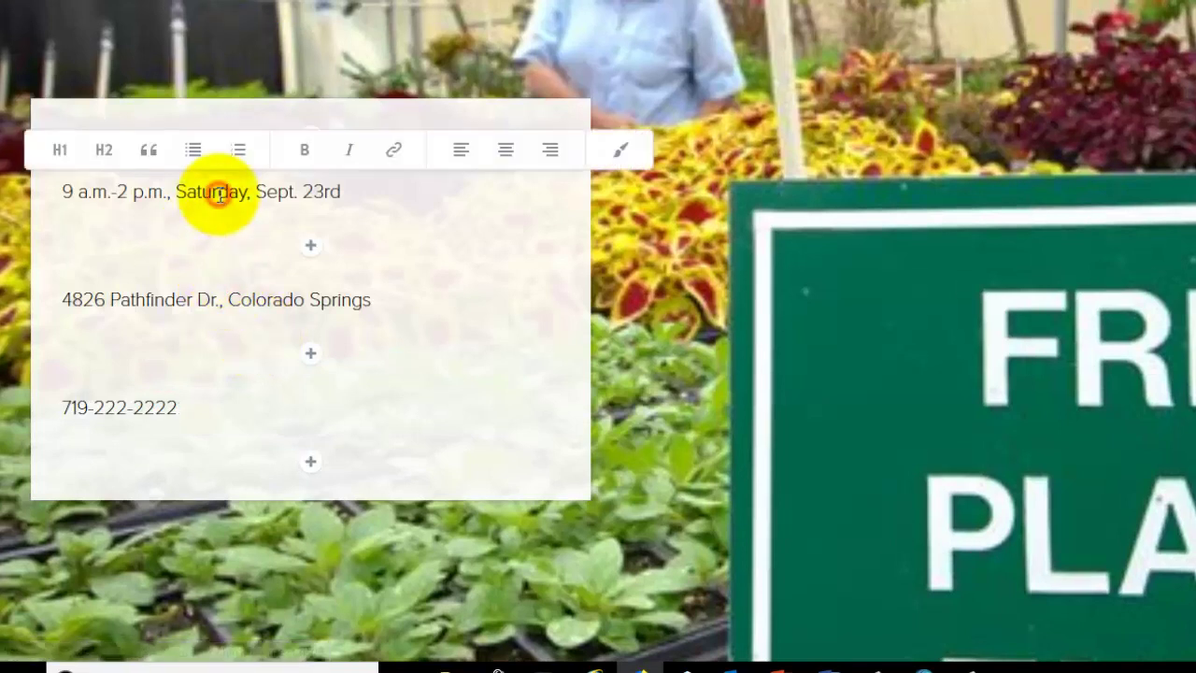
Format the date, address and phone lines over the greenhouse photo as H1 headings
left_click(51, 154)
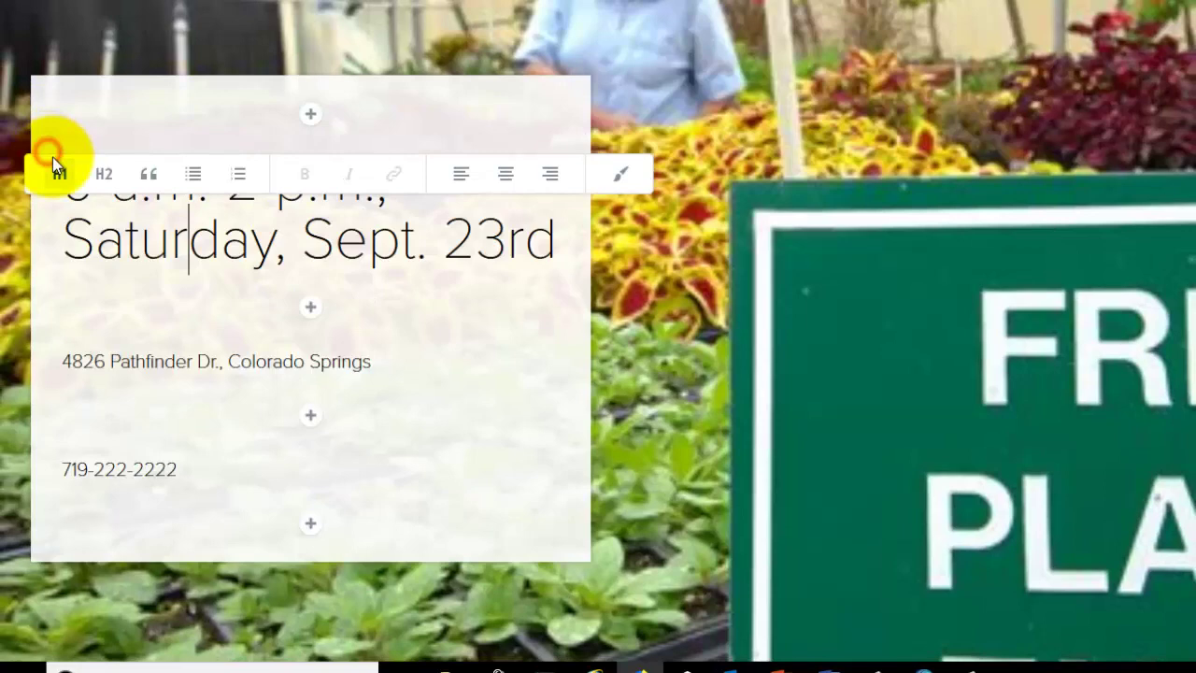
left_click(191, 361)
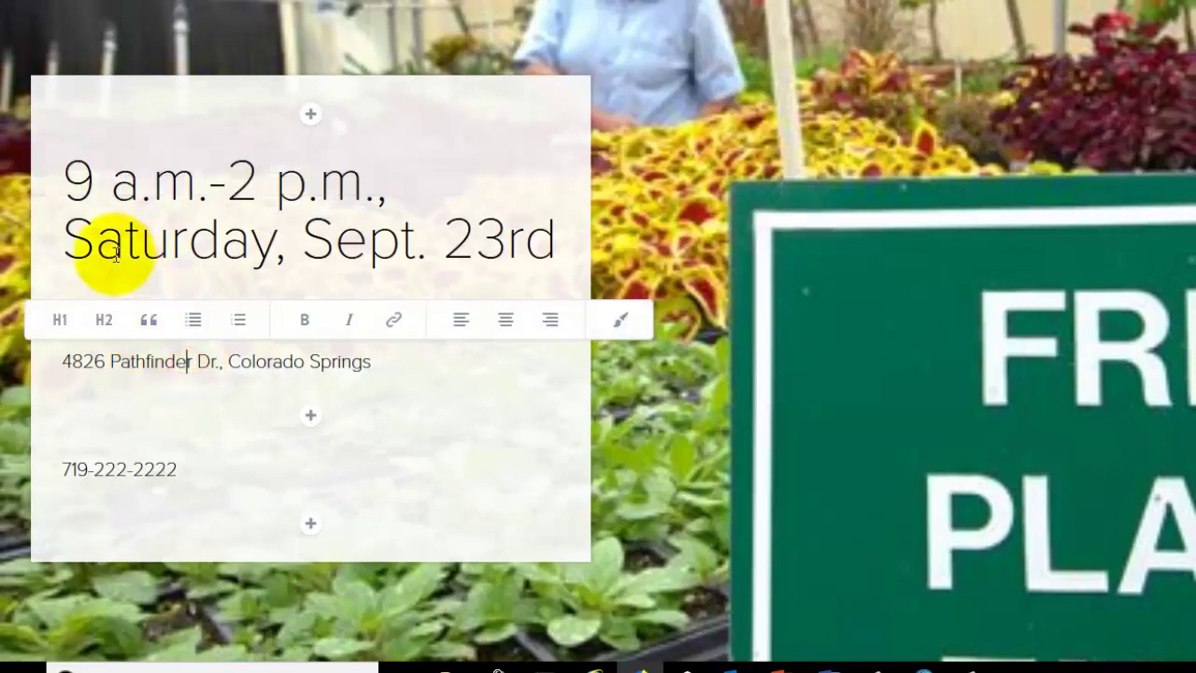
left_click(59, 321)
left_click(89, 530)
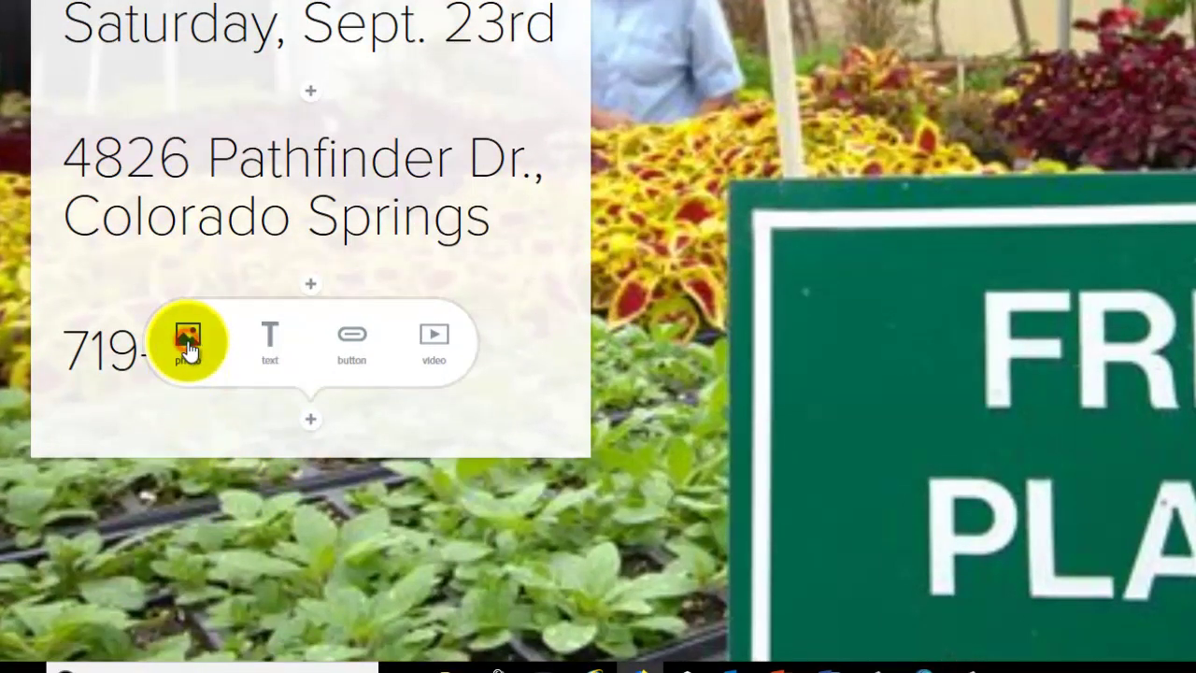
Insert the ss1.png street map image below the phone number
left_click(186, 344)
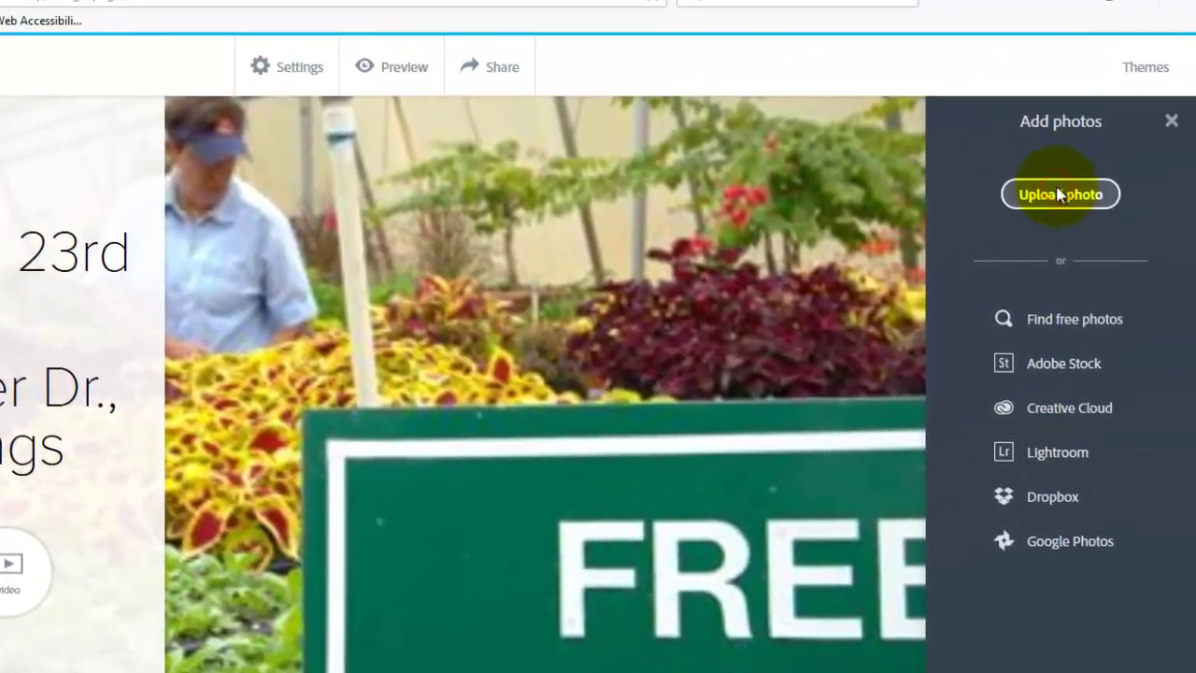
left_click(1058, 194)
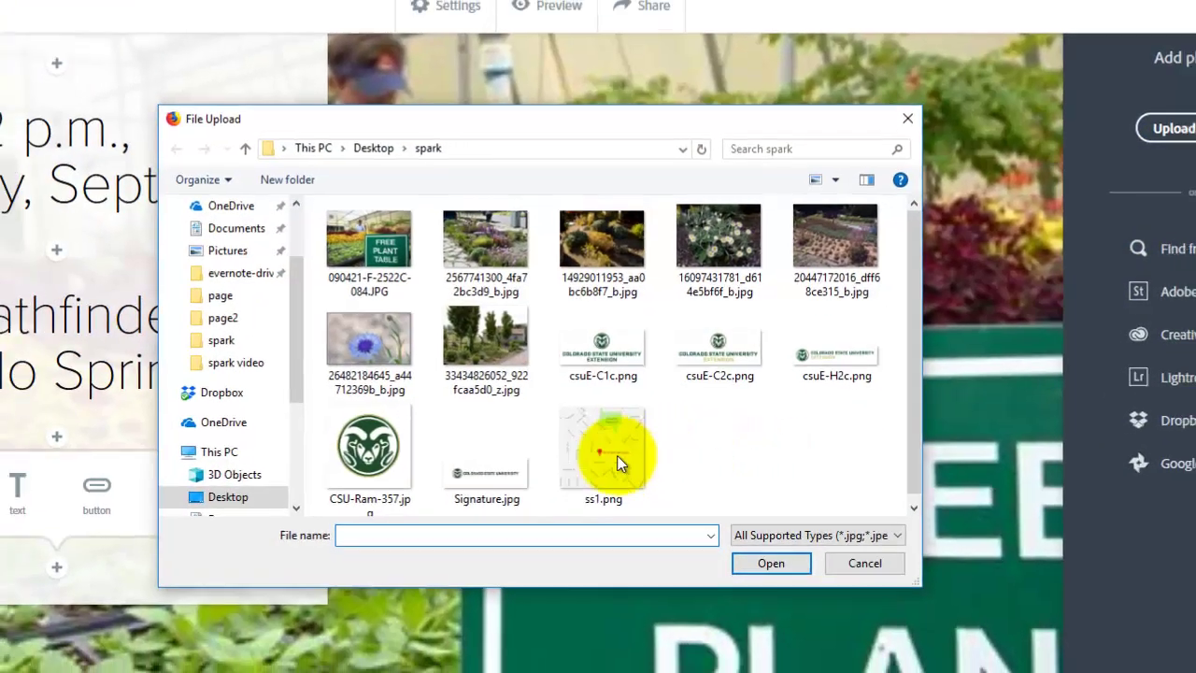
double_click(616, 462)
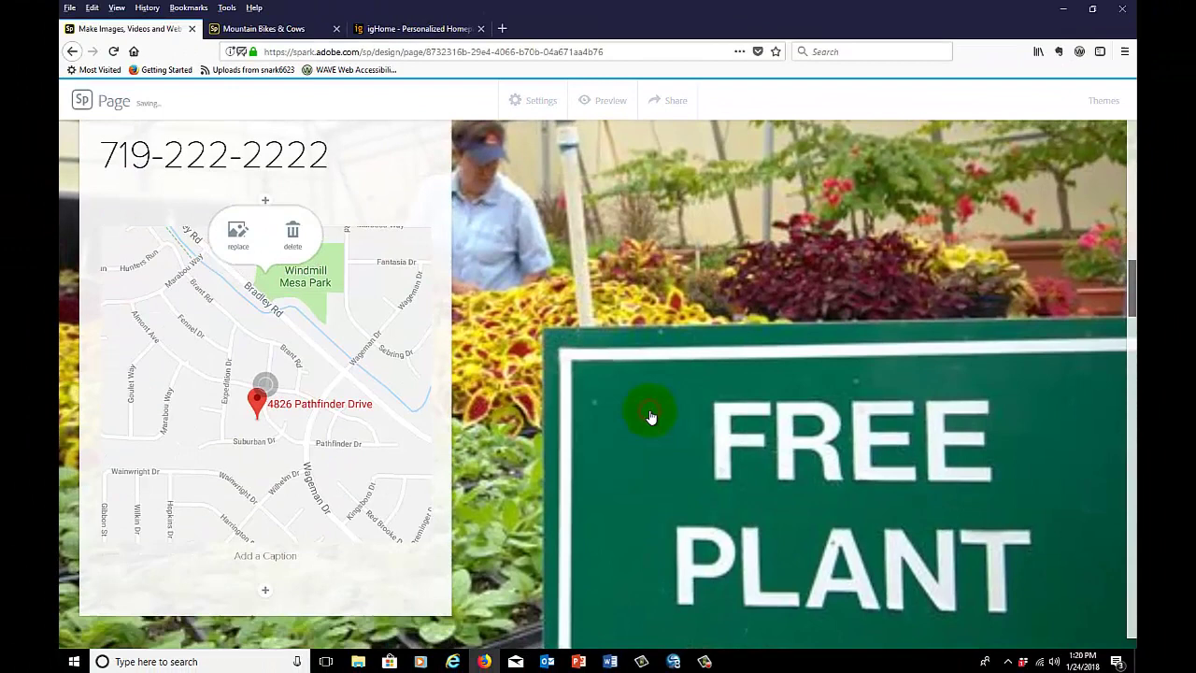
scroll(560, 327, "down", 1)
scroll(560, 325, "up", 3)
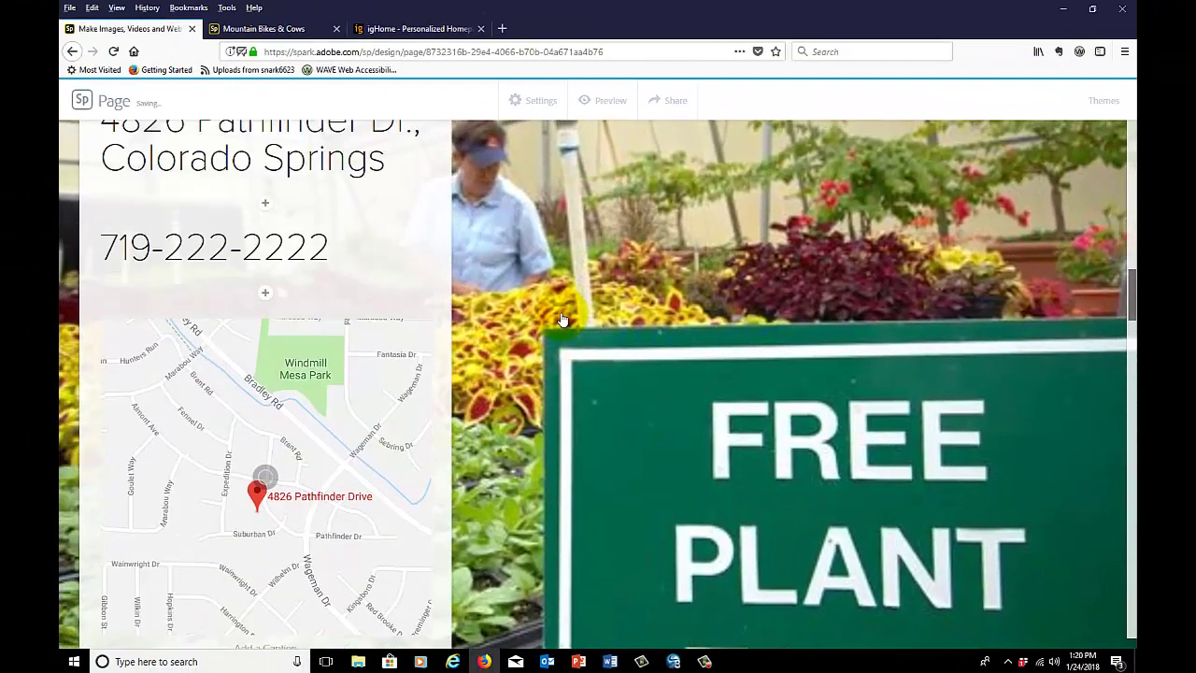
scroll(562, 320, "up", 2)
scroll(561, 320, "down", 1)
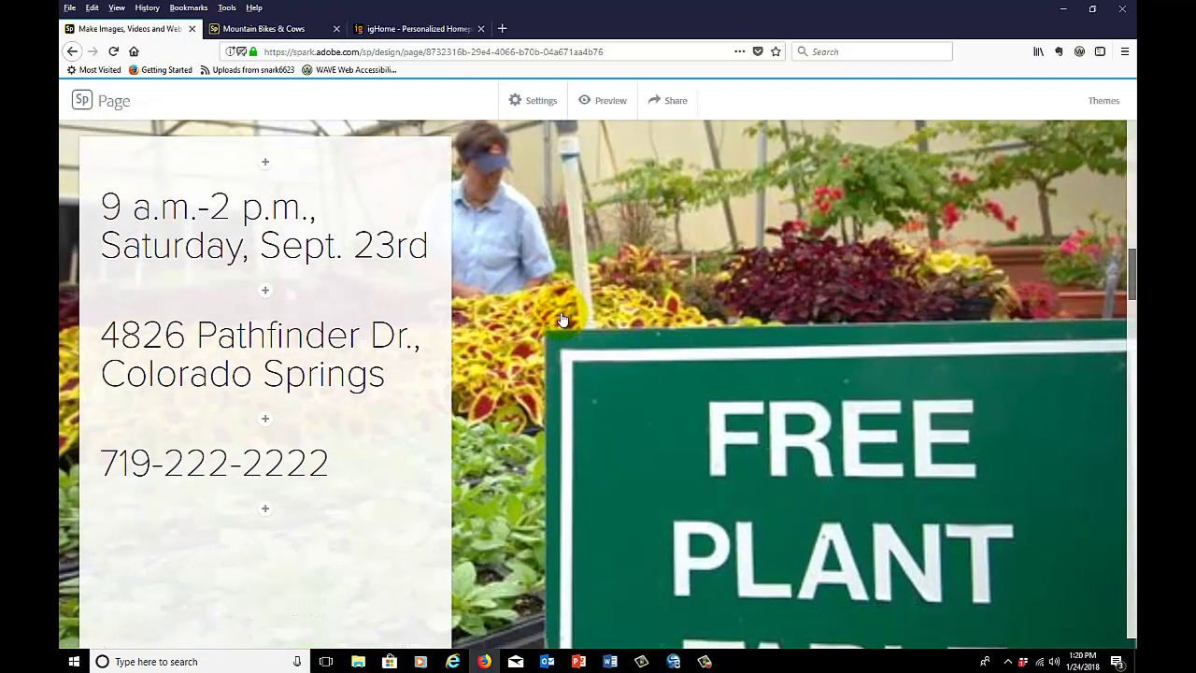
scroll(561, 320, "down", 3)
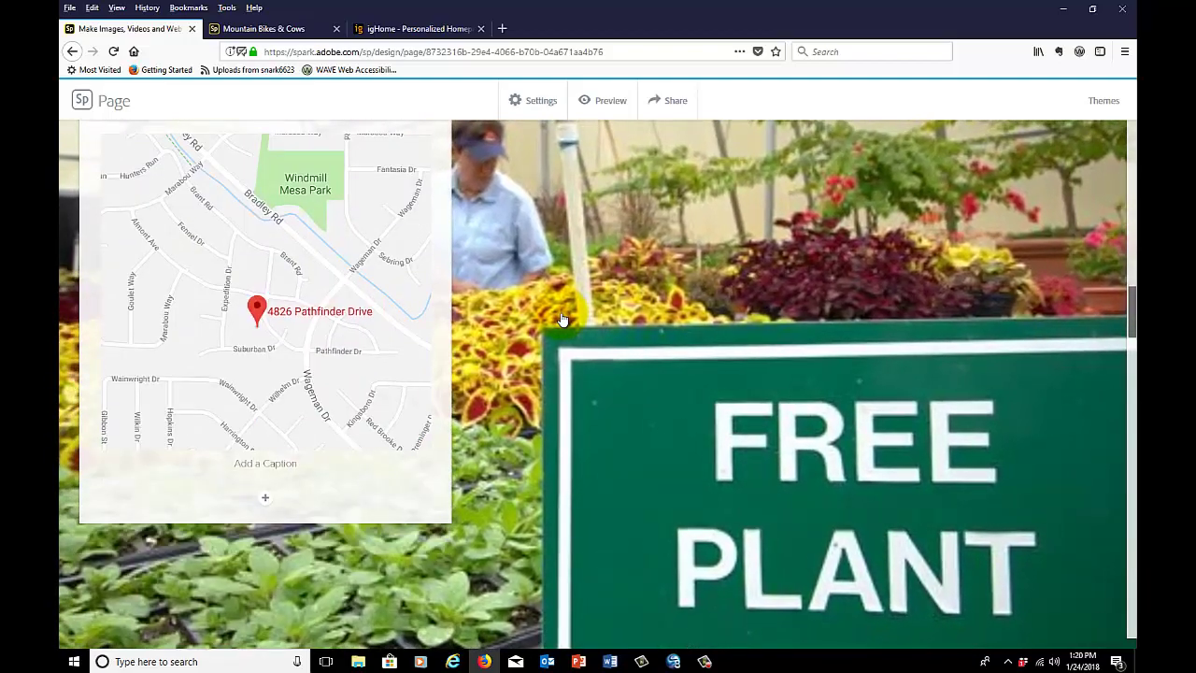
scroll(562, 319, "down", 5)
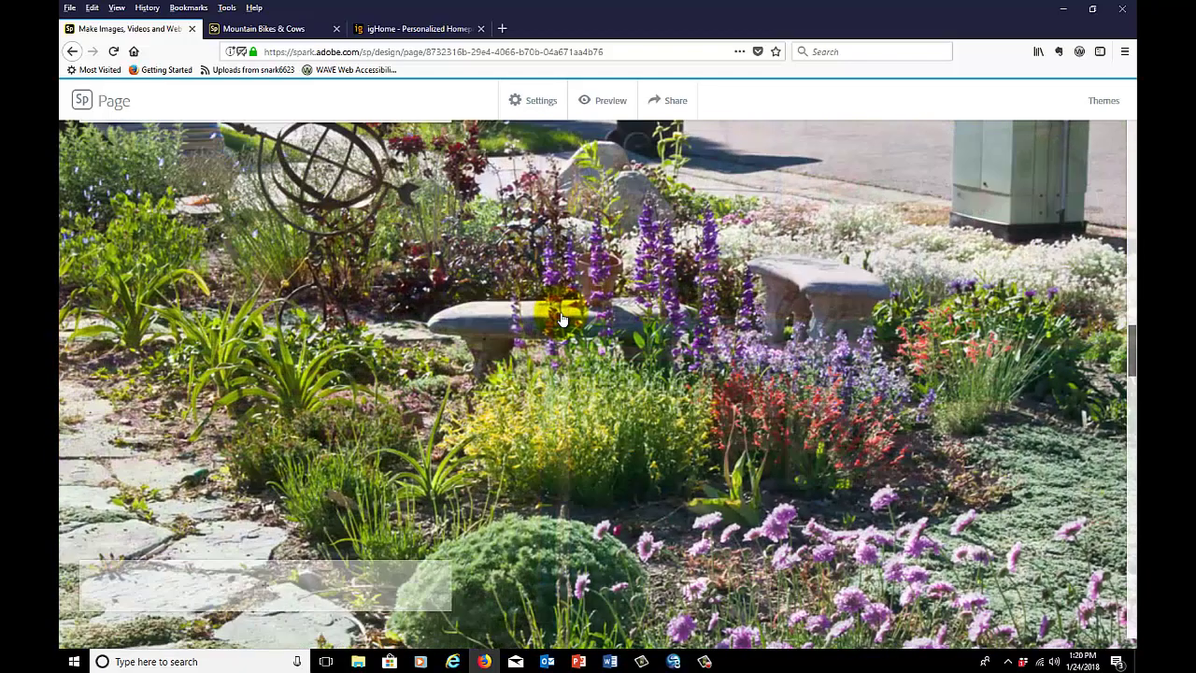
Move the text box to the garden photo's lower right and paste the sustainable gardening paragraph
left_click_drag(205, 602, 829, 517)
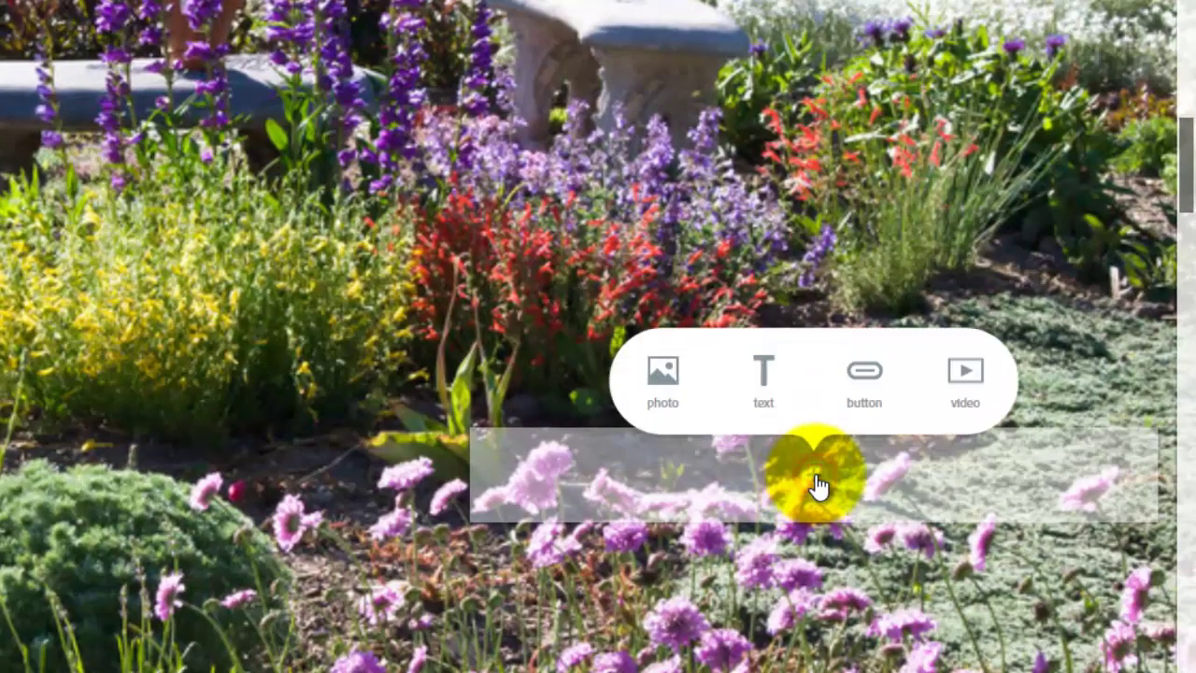
left_click(762, 360)
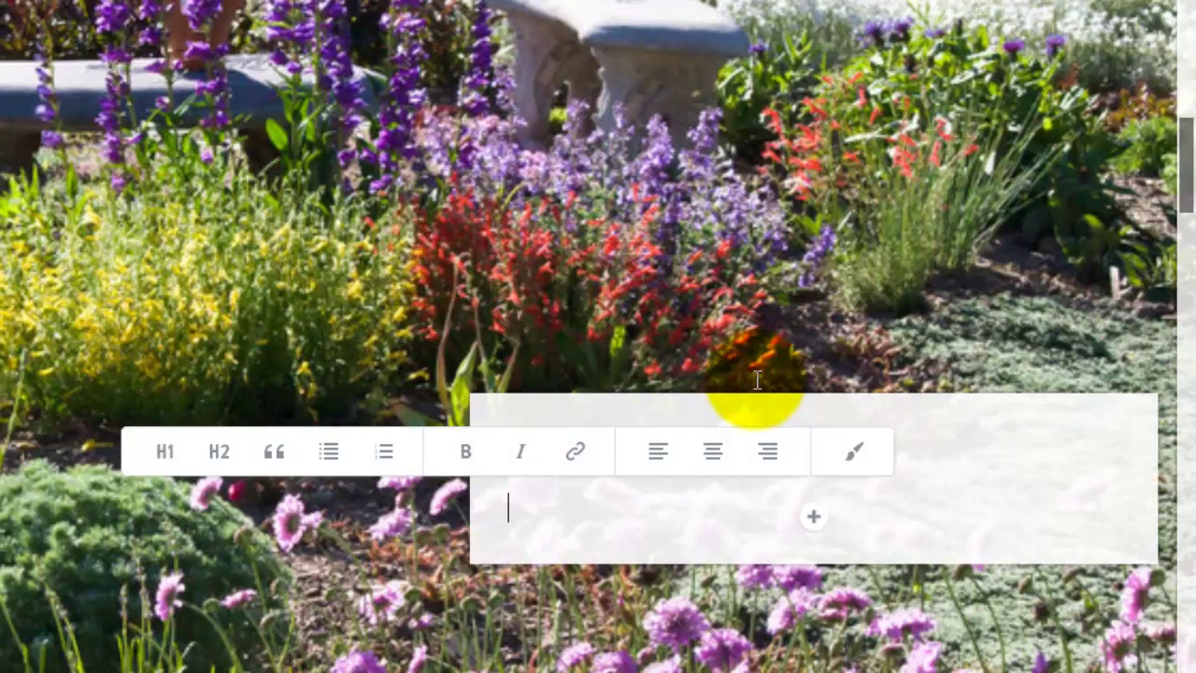
type("Switching over to sustainable gardening practices goes a long way to building a garden that you can enjoy, admire and even eat. You reduce your environmental footprint, by increasing carbon storage, reducing greenhouse gas emissions, and contributing to plant and animal biodiversity.")
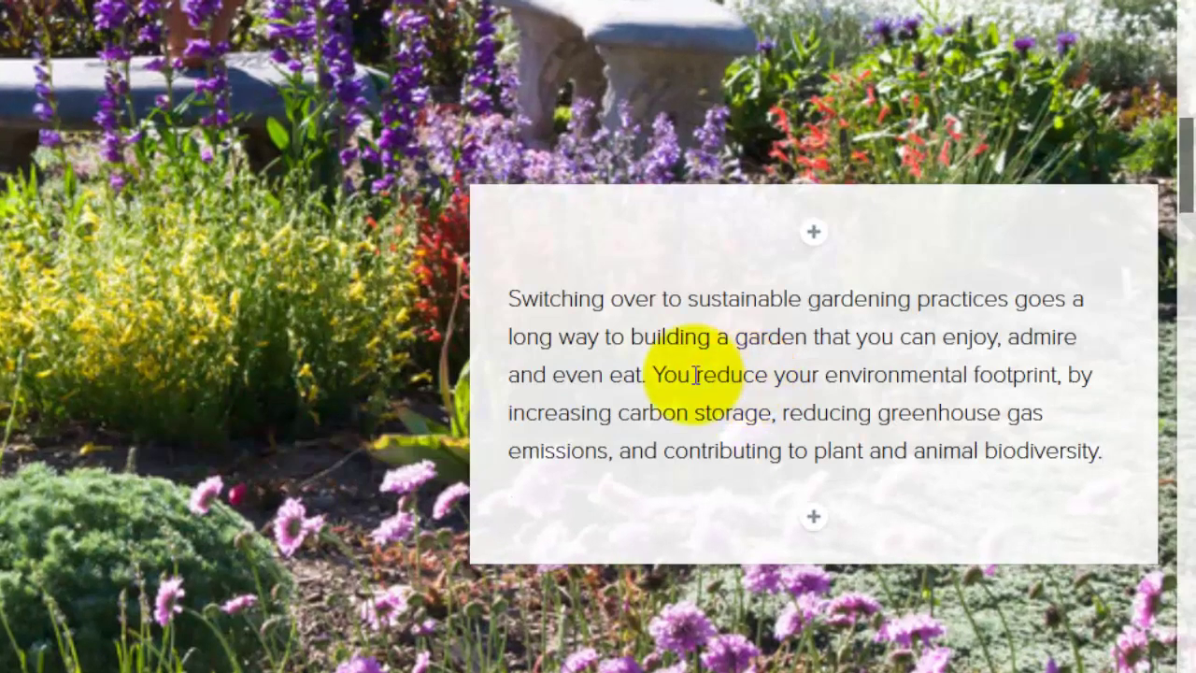
left_click(657, 374)
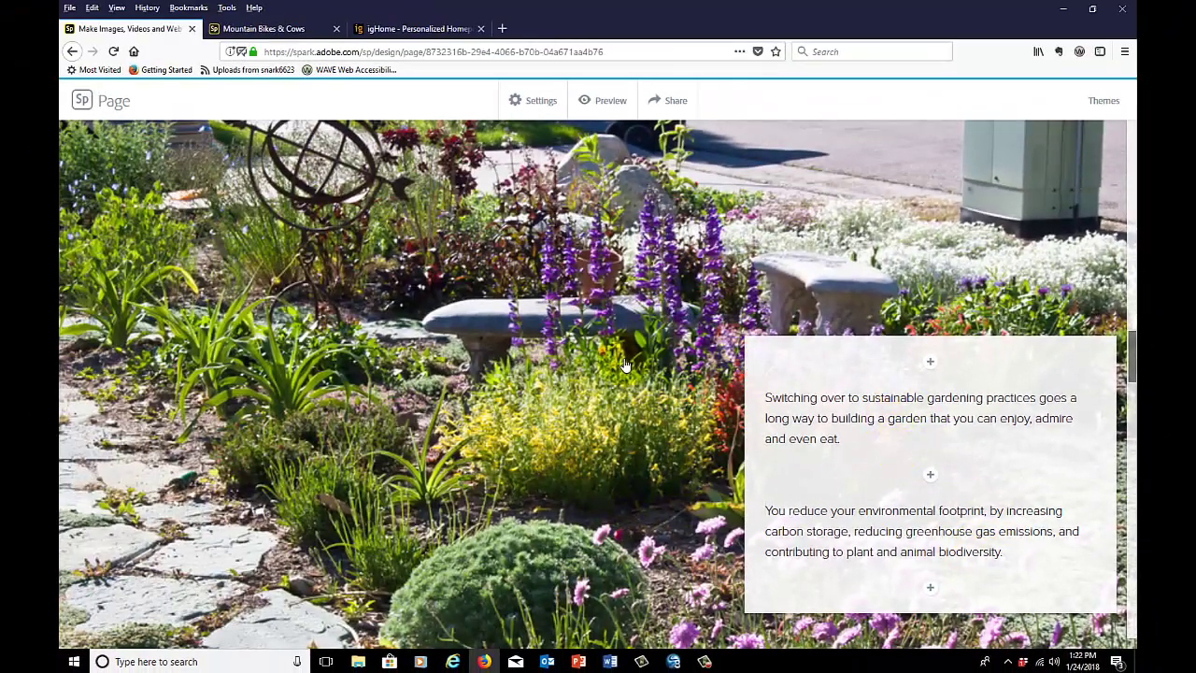
Centre a text box on the shrub photo with the centred line 'Watch to learn about sustainable winter agriculture?'
scroll(625, 365, "down", 8)
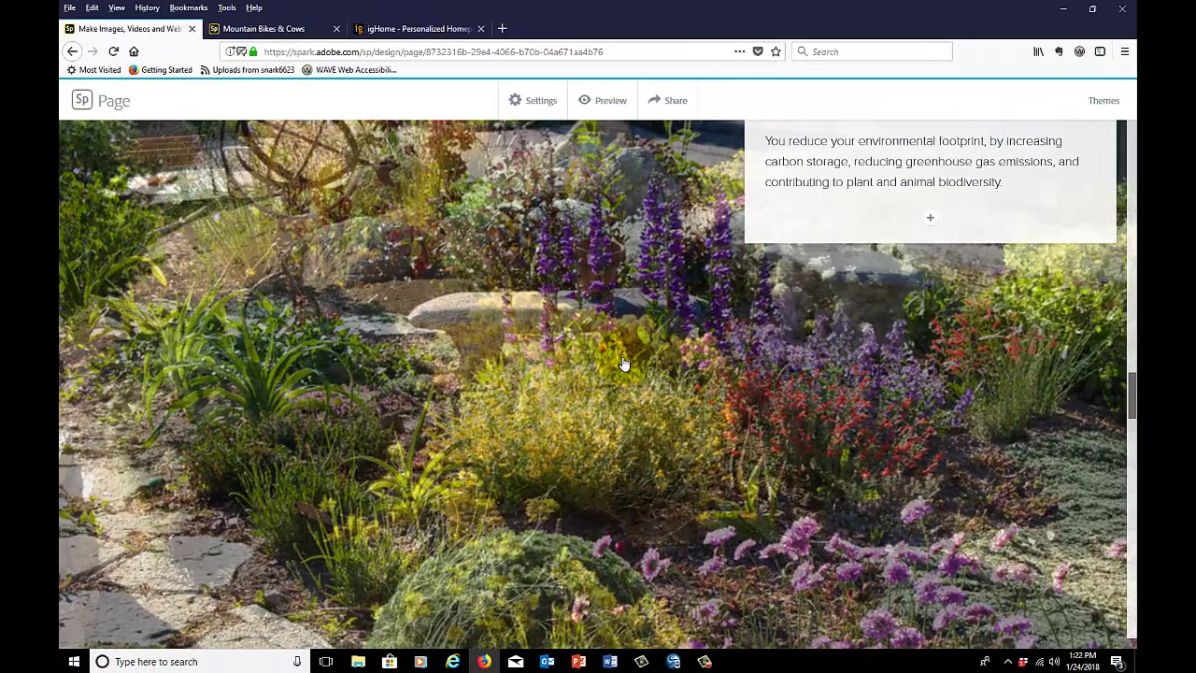
scroll(623, 364, "down", 2)
scroll(275, 368, "up", 1)
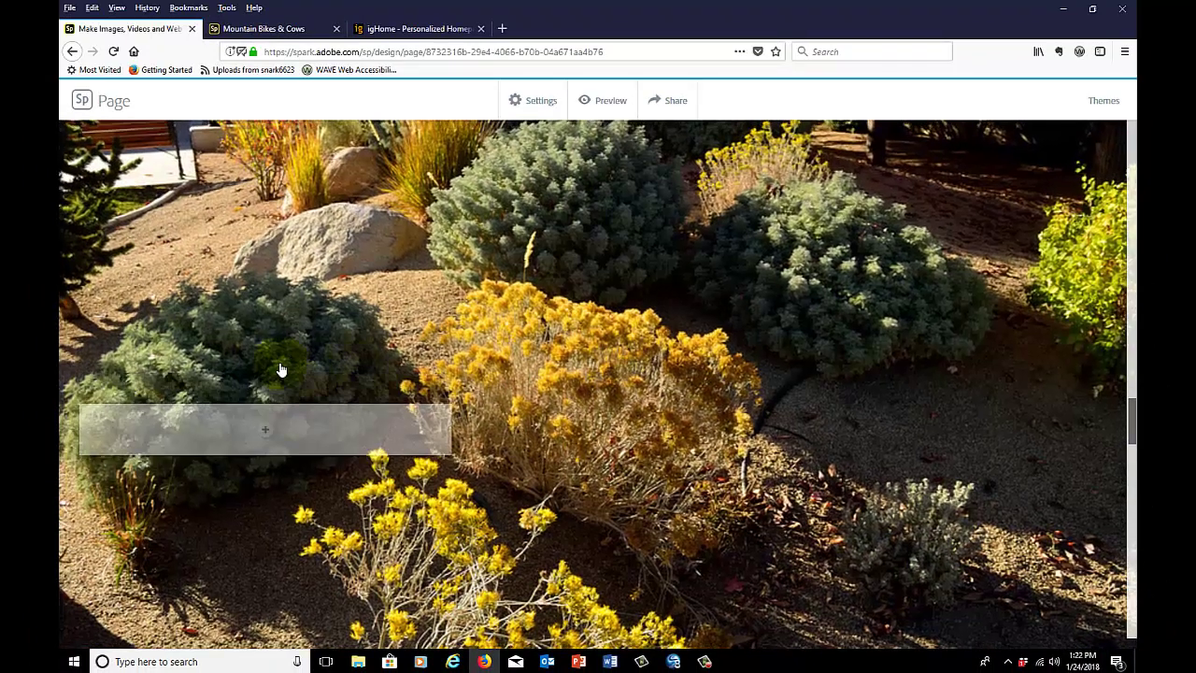
left_click(330, 432)
left_click_drag(330, 432, 660, 454)
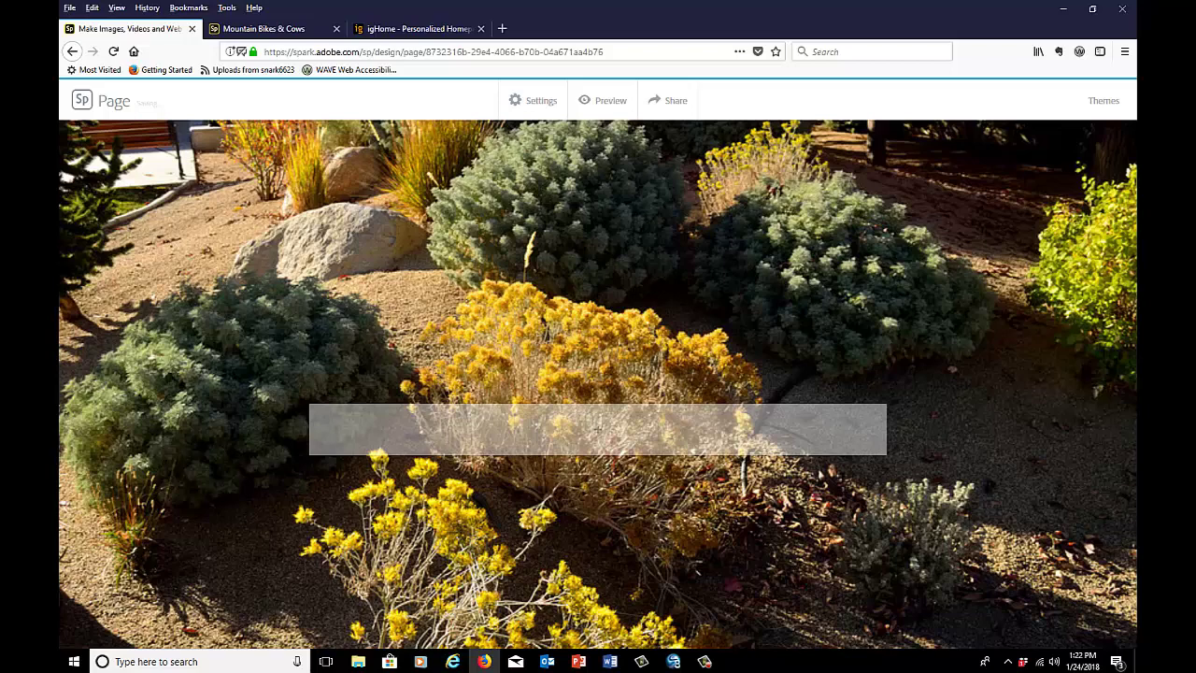
left_click(595, 430)
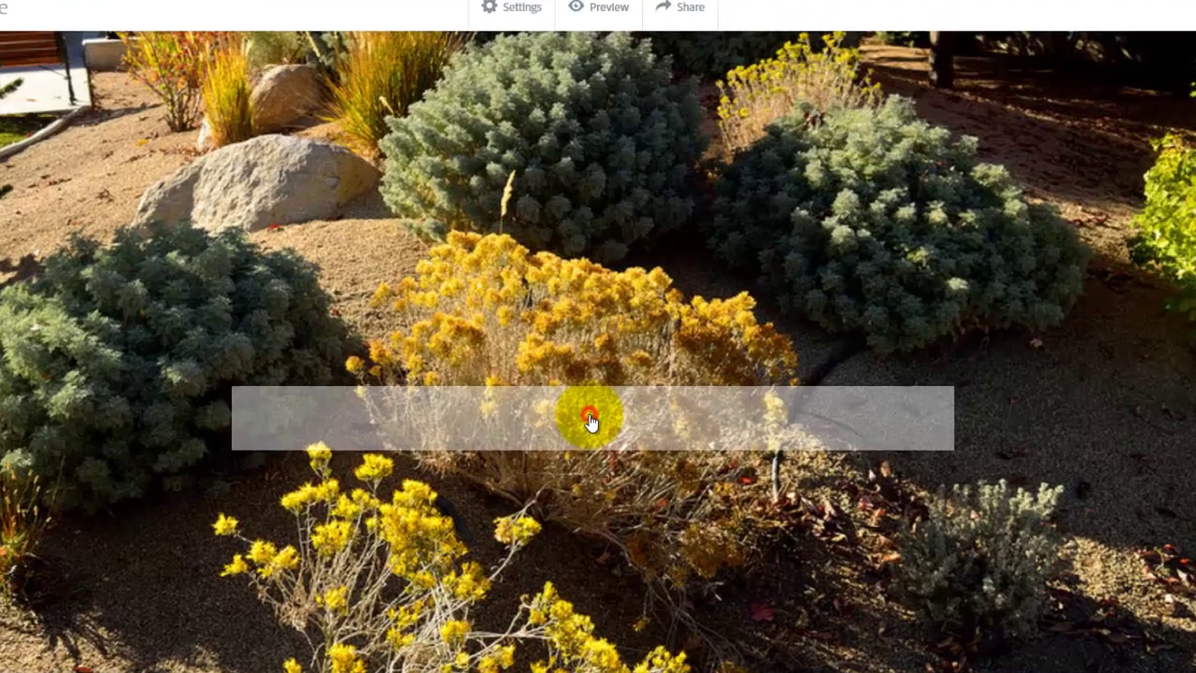
left_click(569, 384)
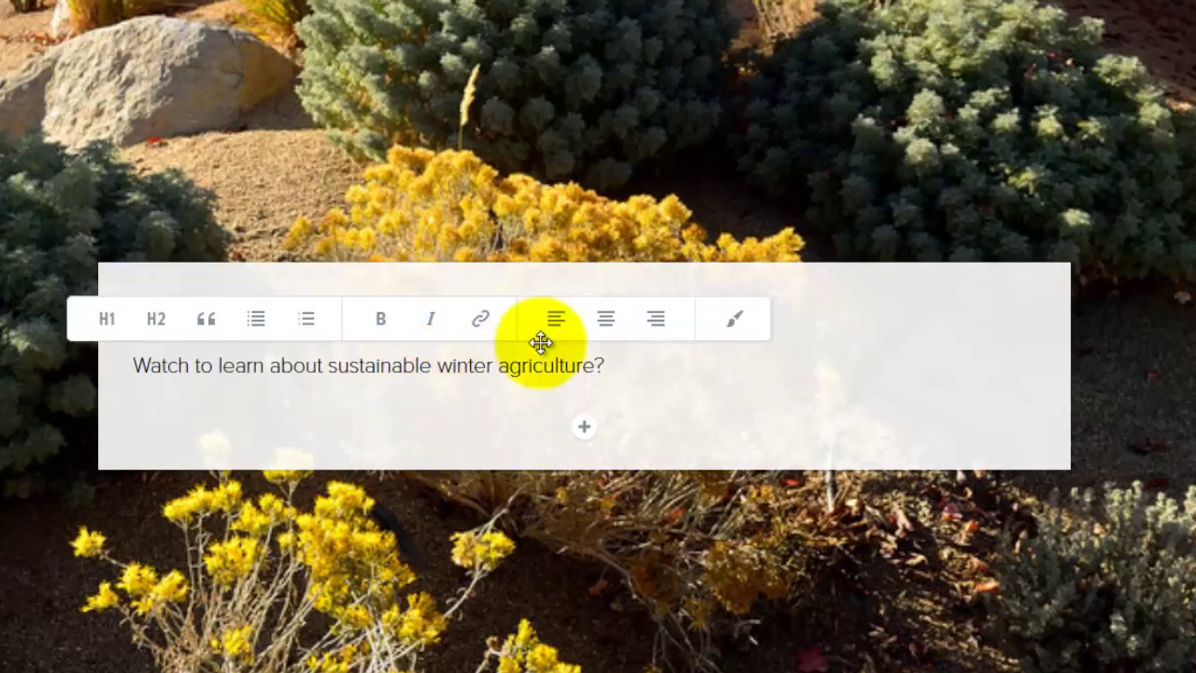
left_click(602, 320)
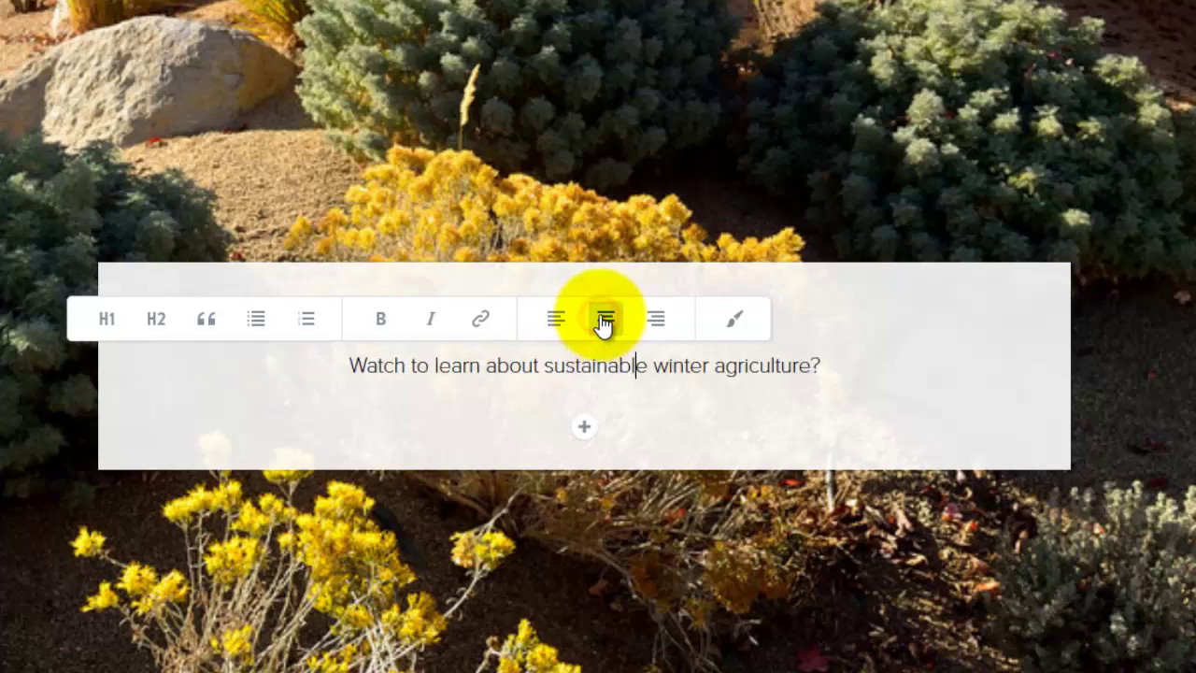
left_click(588, 430)
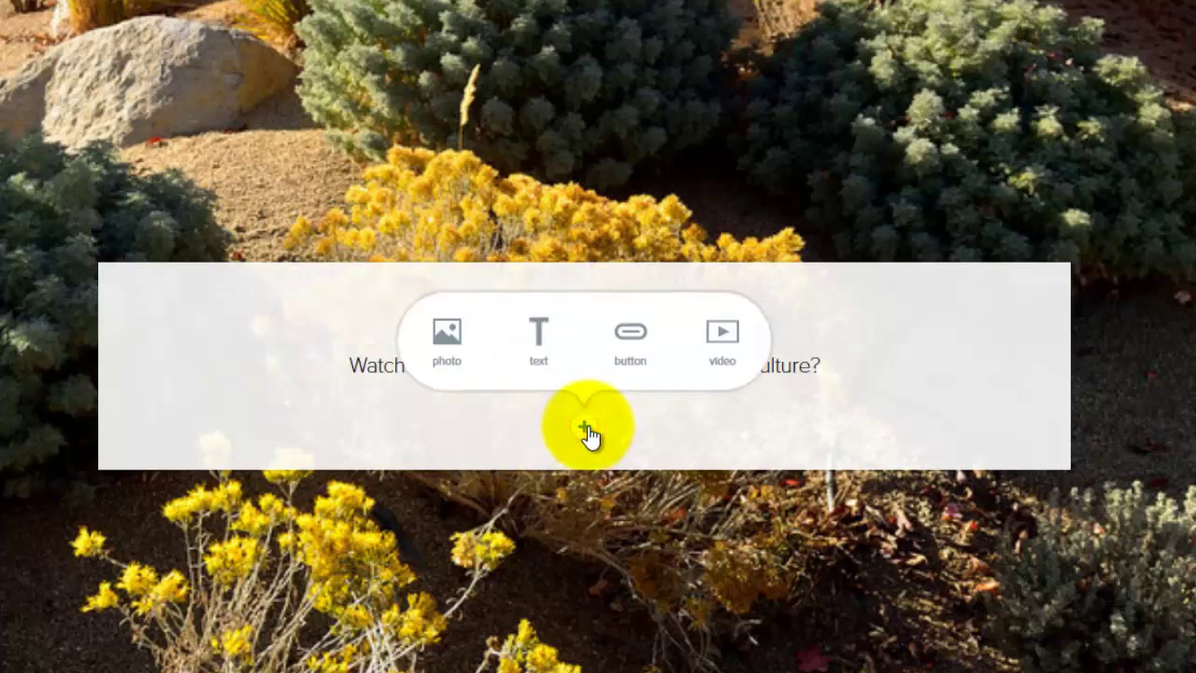
Embed the Sustainable Winter Agriculture YouTube video by pasting its link into a video block
left_click(720, 332)
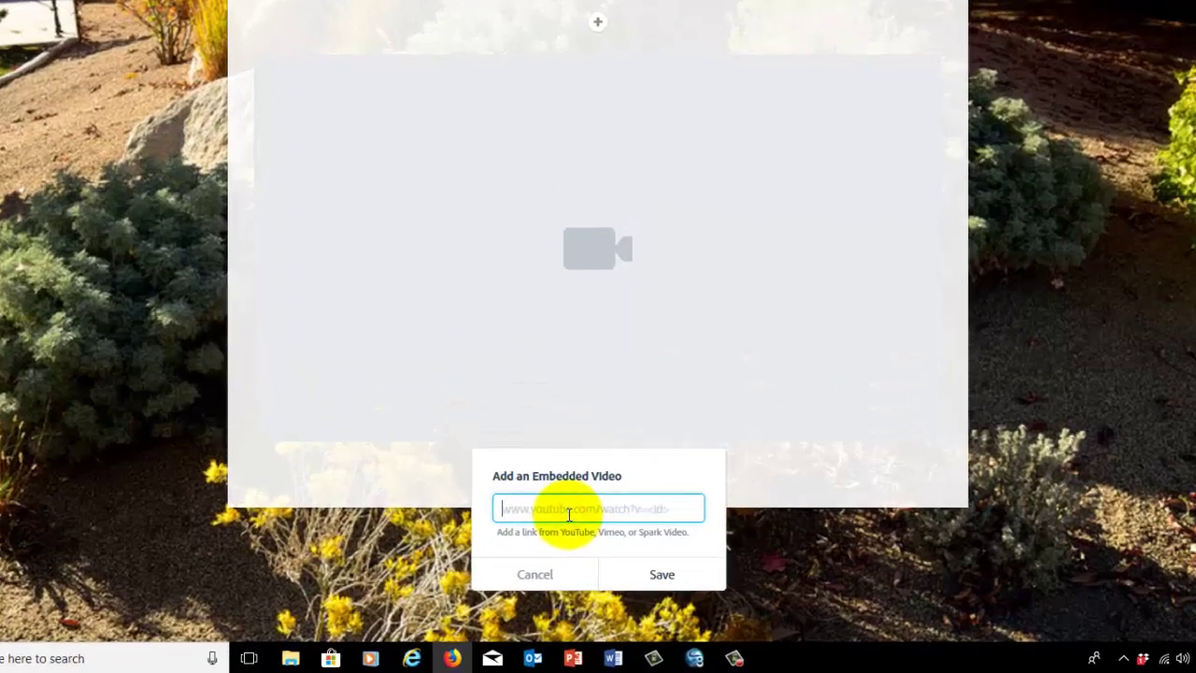
type("https://www.youtube.com/watch?v=2F5eRuC77P4")
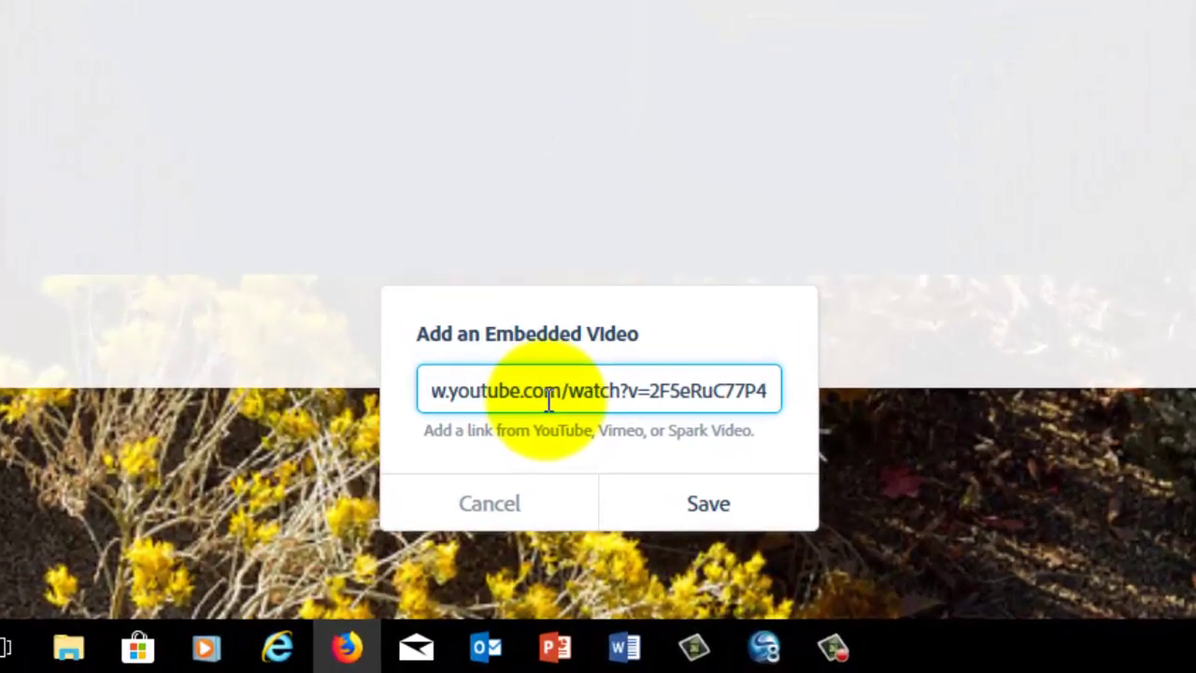
left_click(733, 503)
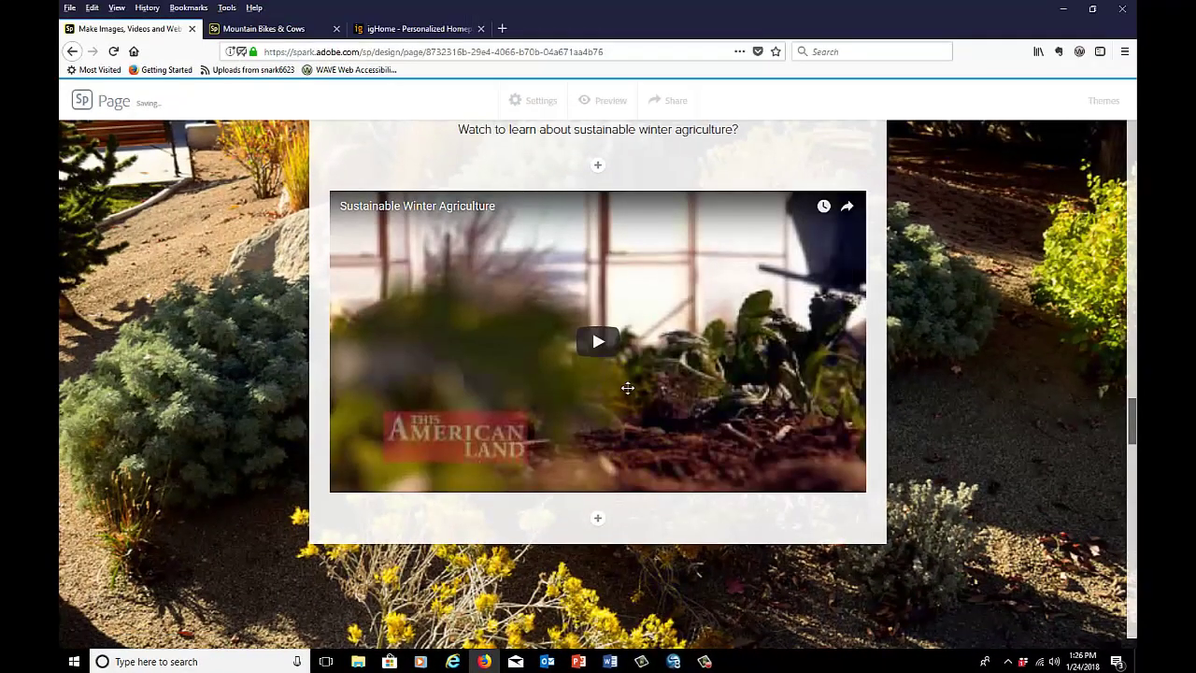
scroll(620, 537, "down", 10)
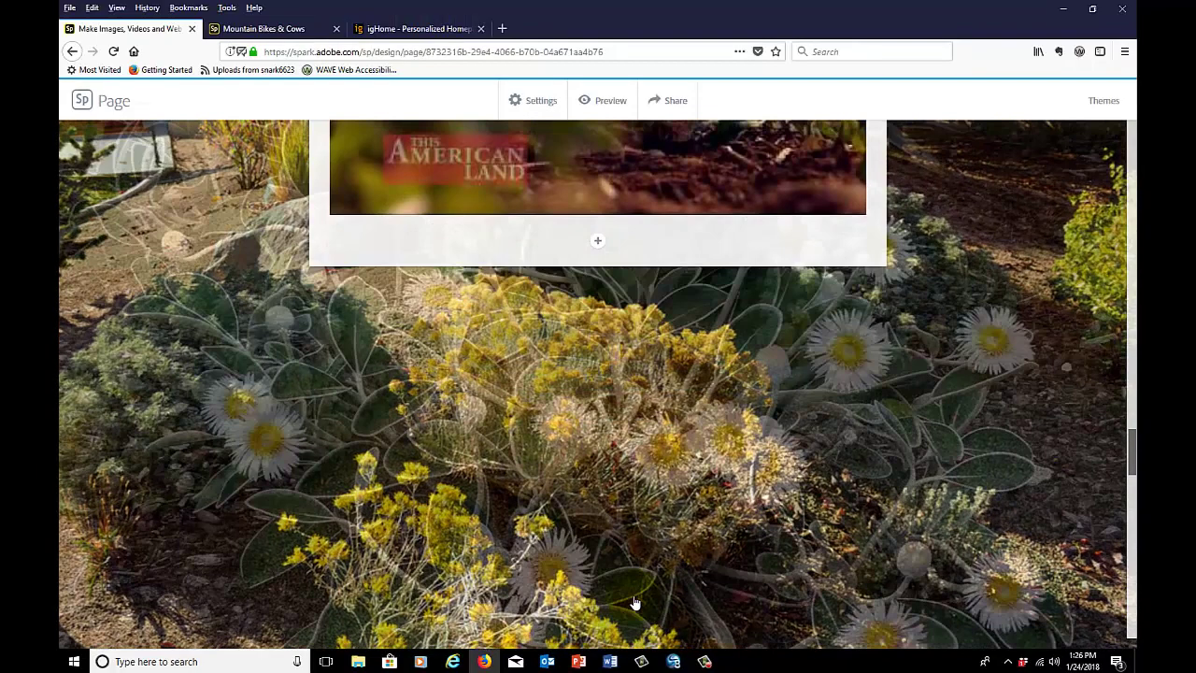
Paste the event details paragraph on the succulent slide, centred and formatted as H2
scroll(634, 602, "down", 3)
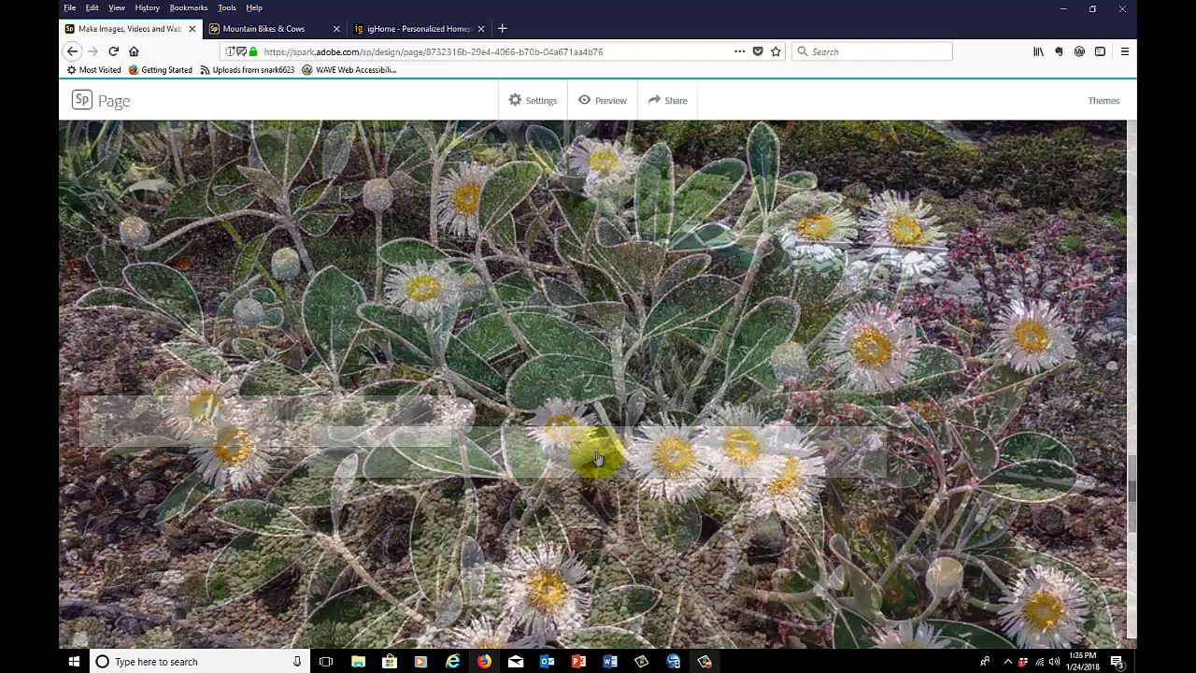
left_click(596, 454)
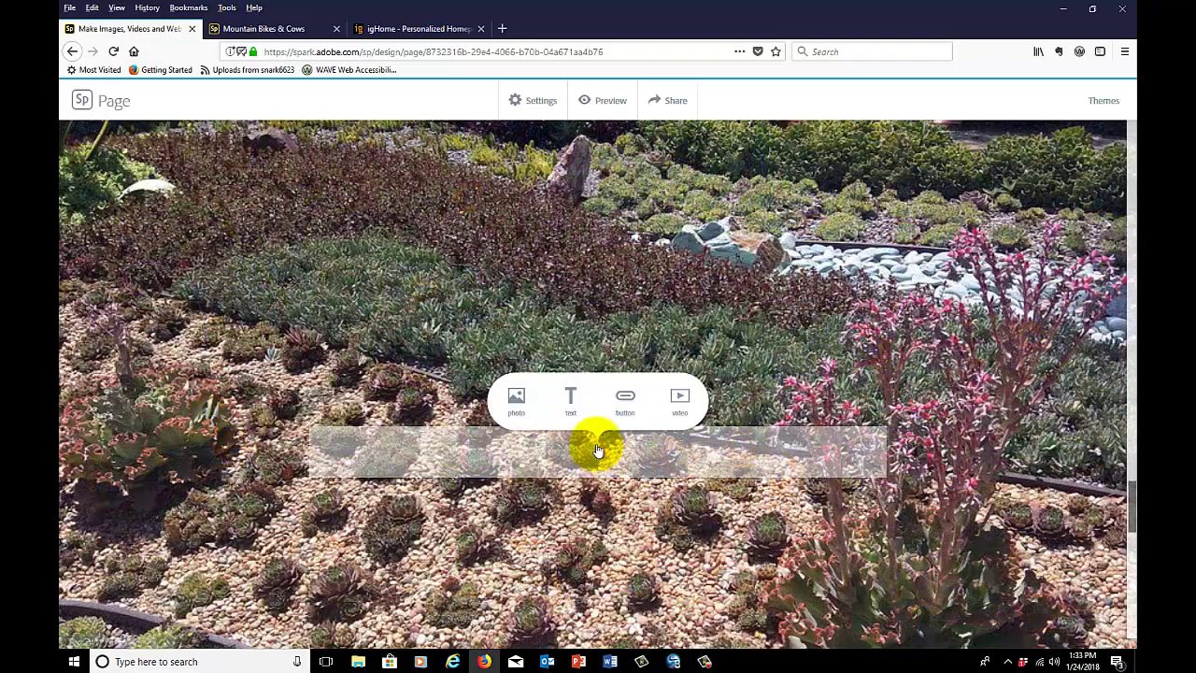
left_click(578, 400)
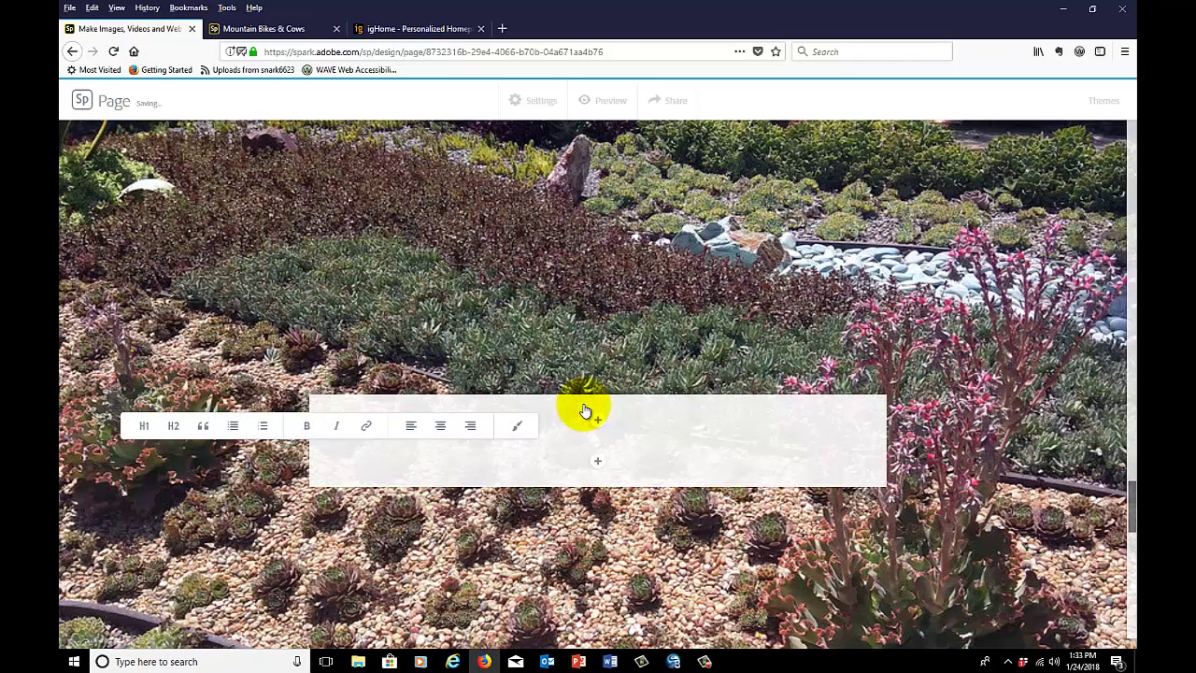
key("ctrl+v")
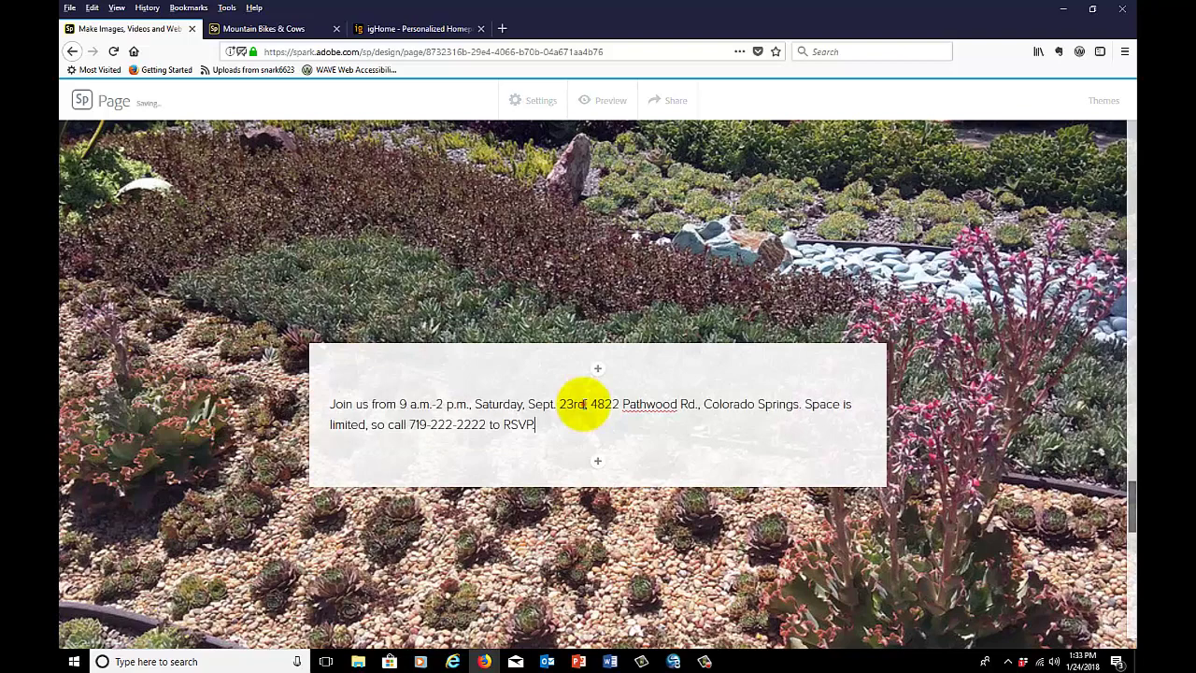
left_click(581, 403)
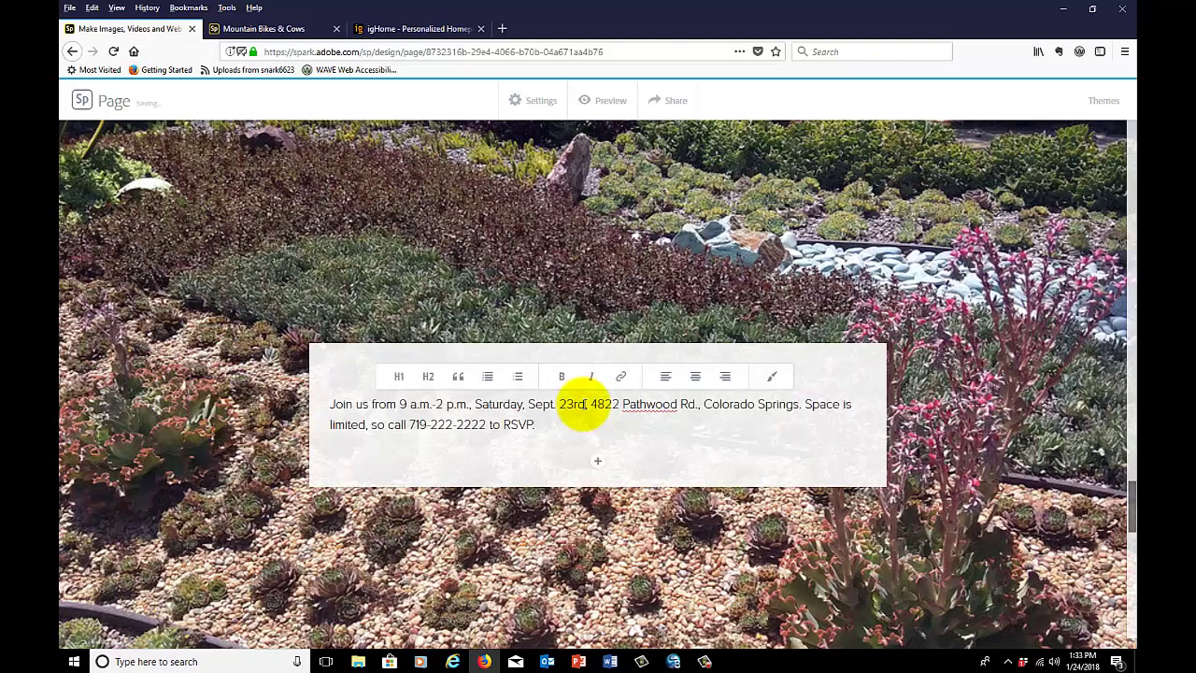
left_click(695, 377)
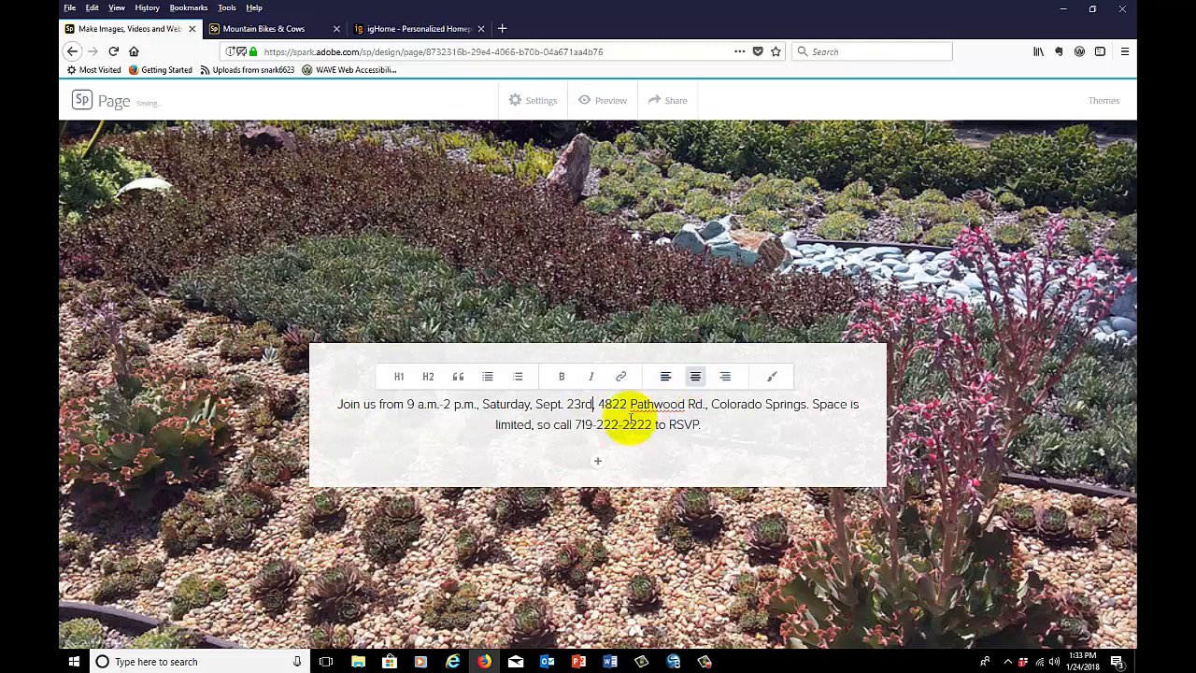
left_click(427, 376)
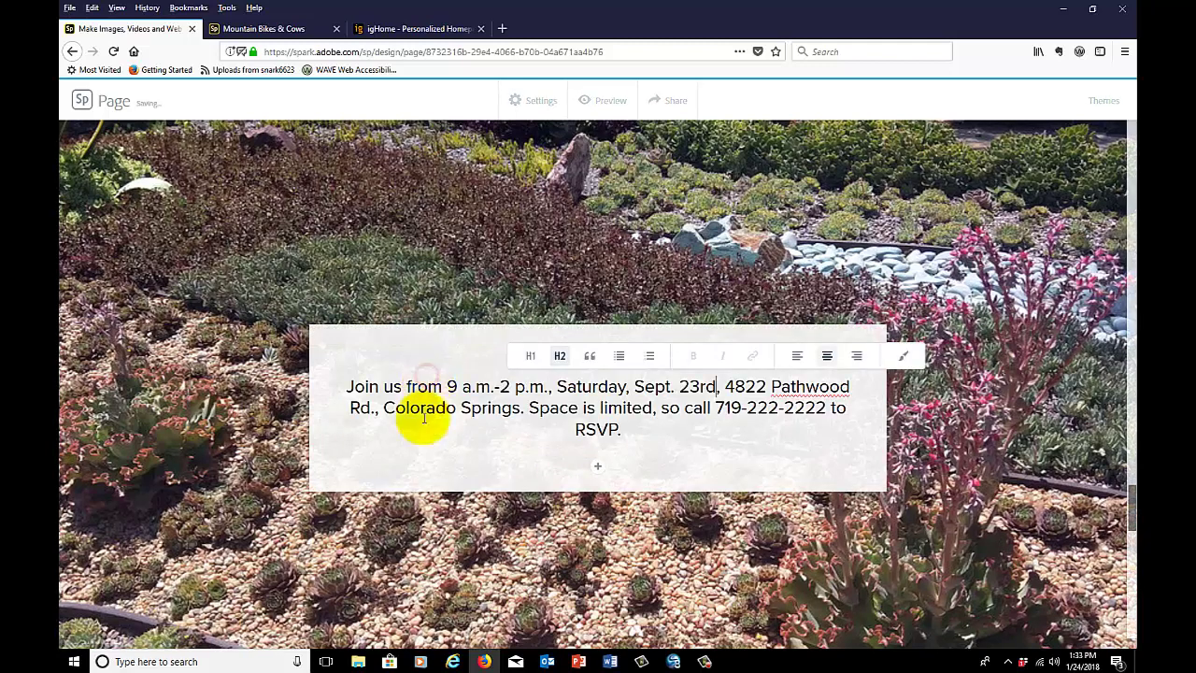
left_click(445, 565)
scroll(445, 564, "down", 3)
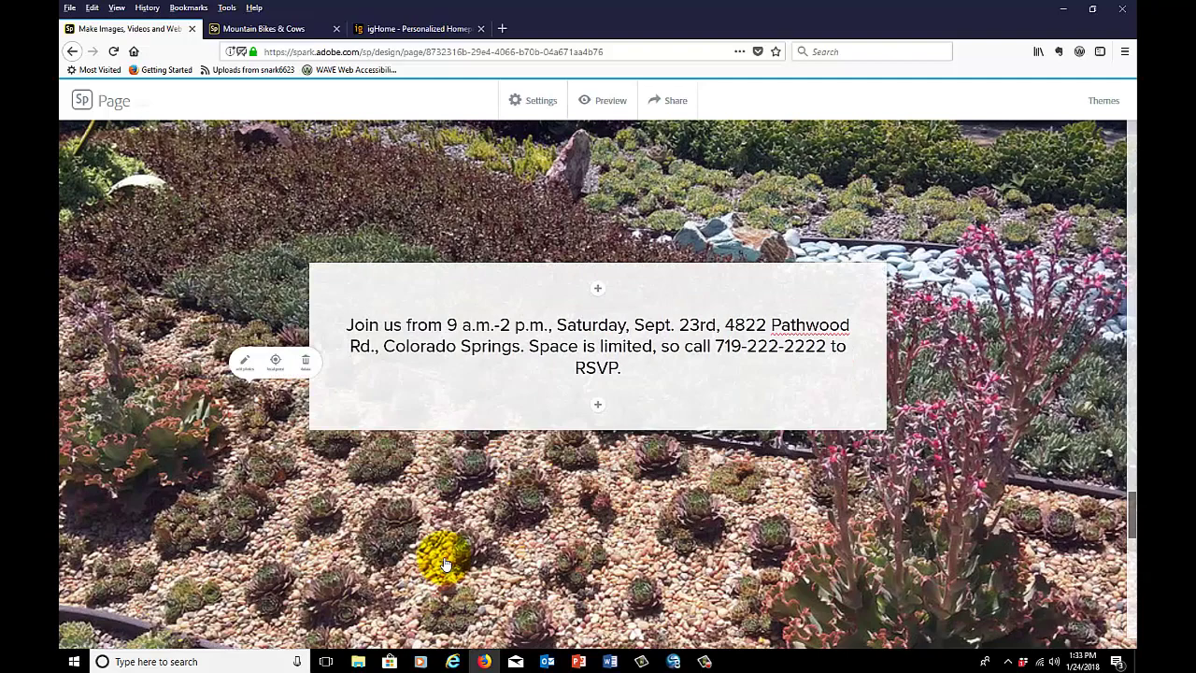
scroll(444, 564, "down", 5)
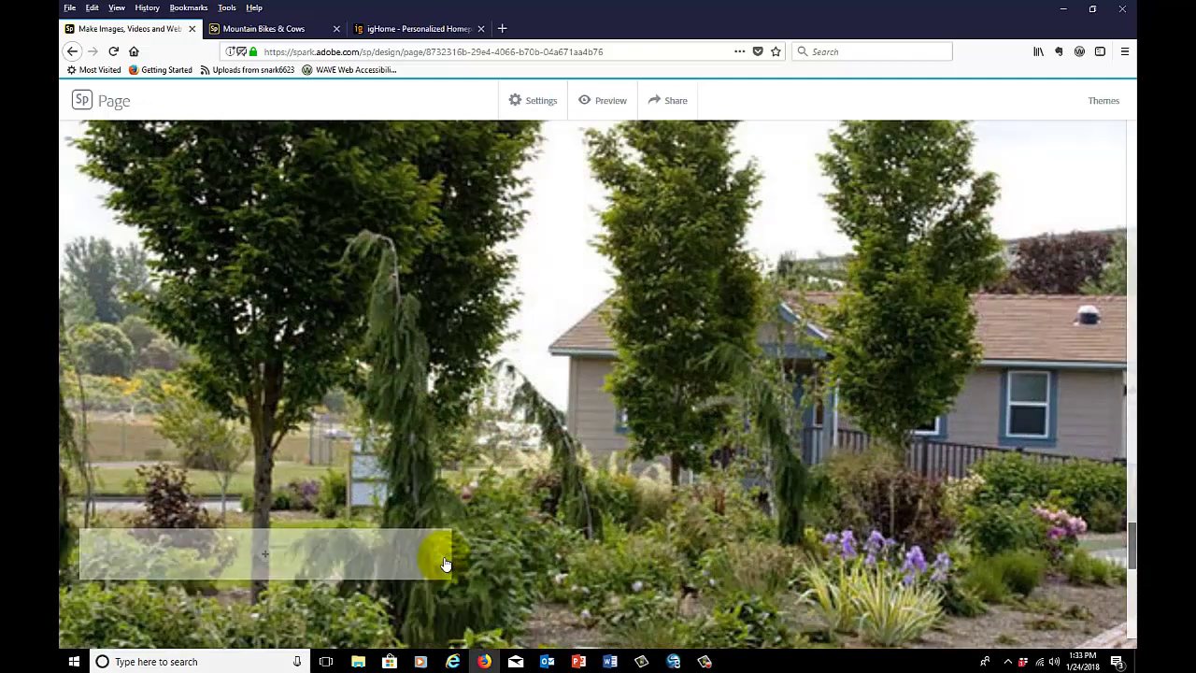
Delete the tree-lined house photo via Edit photos, cancelling the whole-glideshow delete warning, and save
scroll(457, 561, "down", 2)
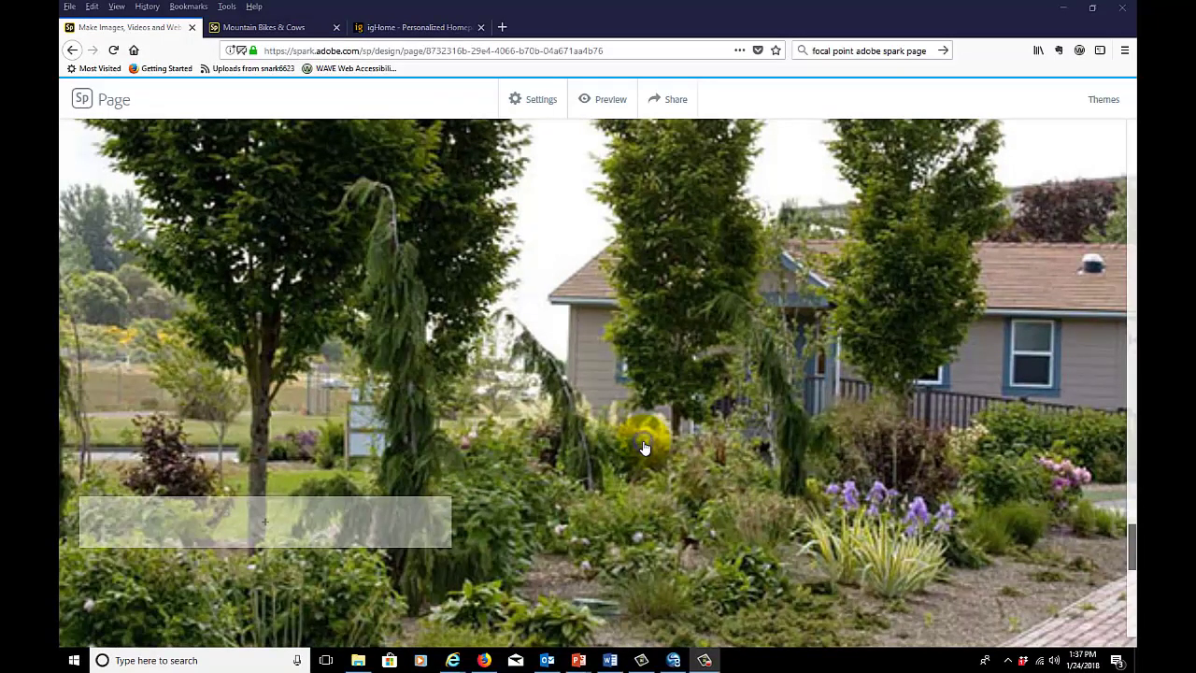
right_click(643, 448)
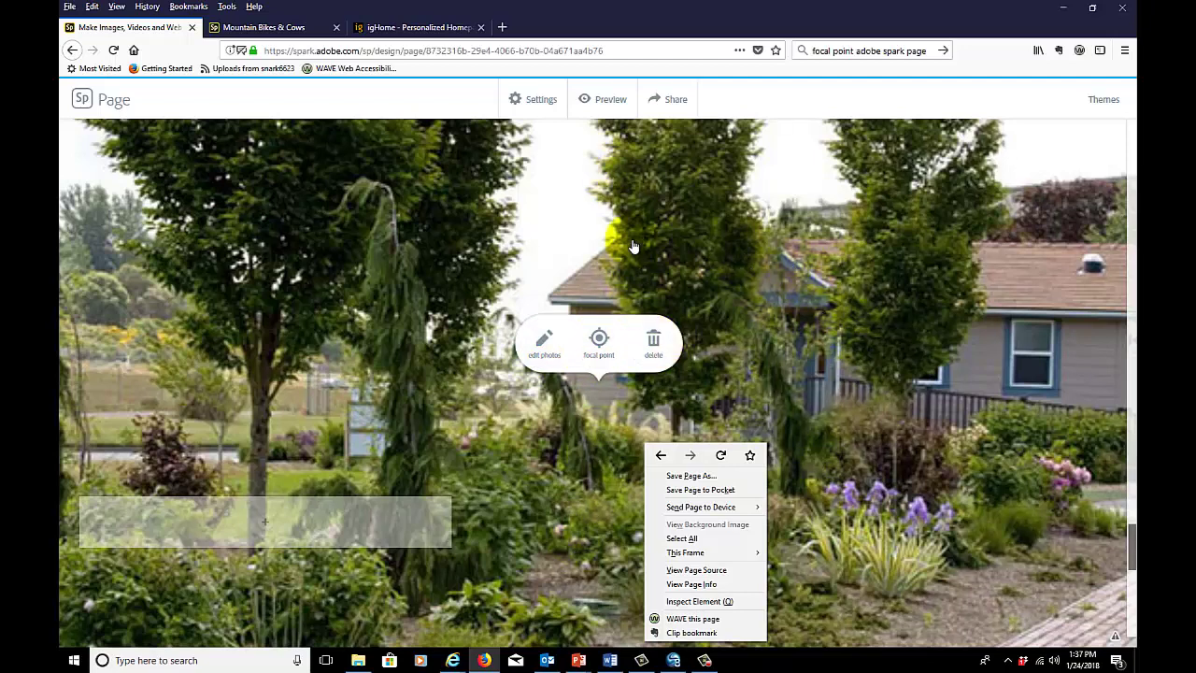
left_click(548, 221)
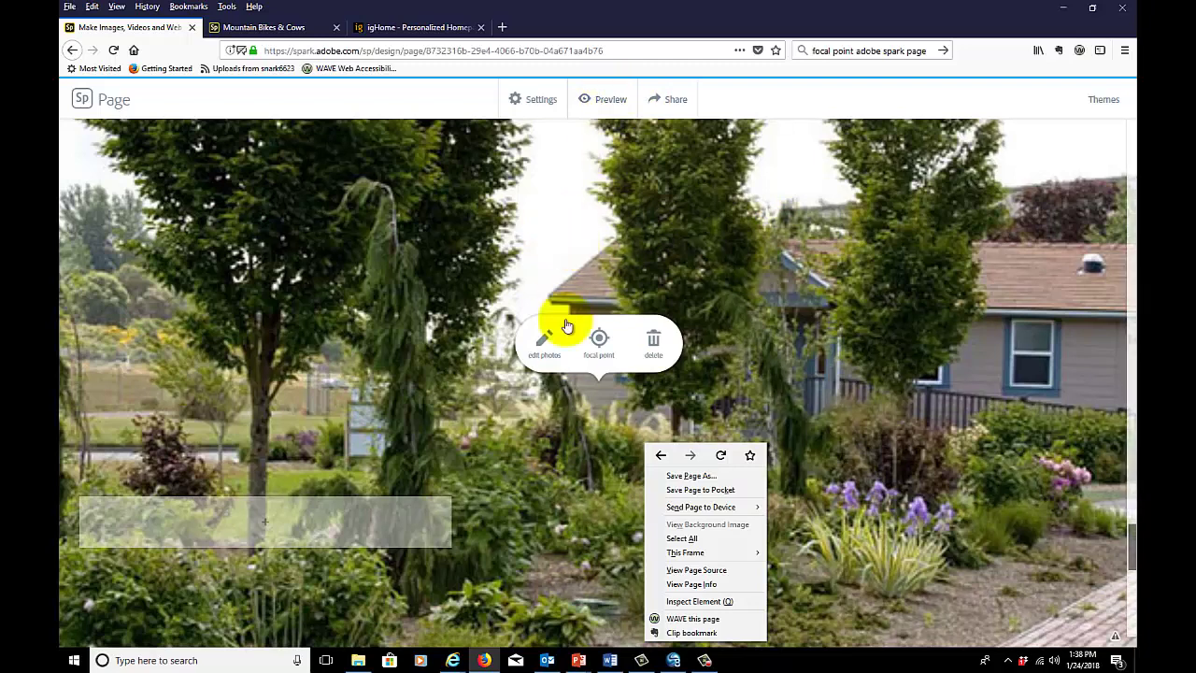
left_click(654, 344)
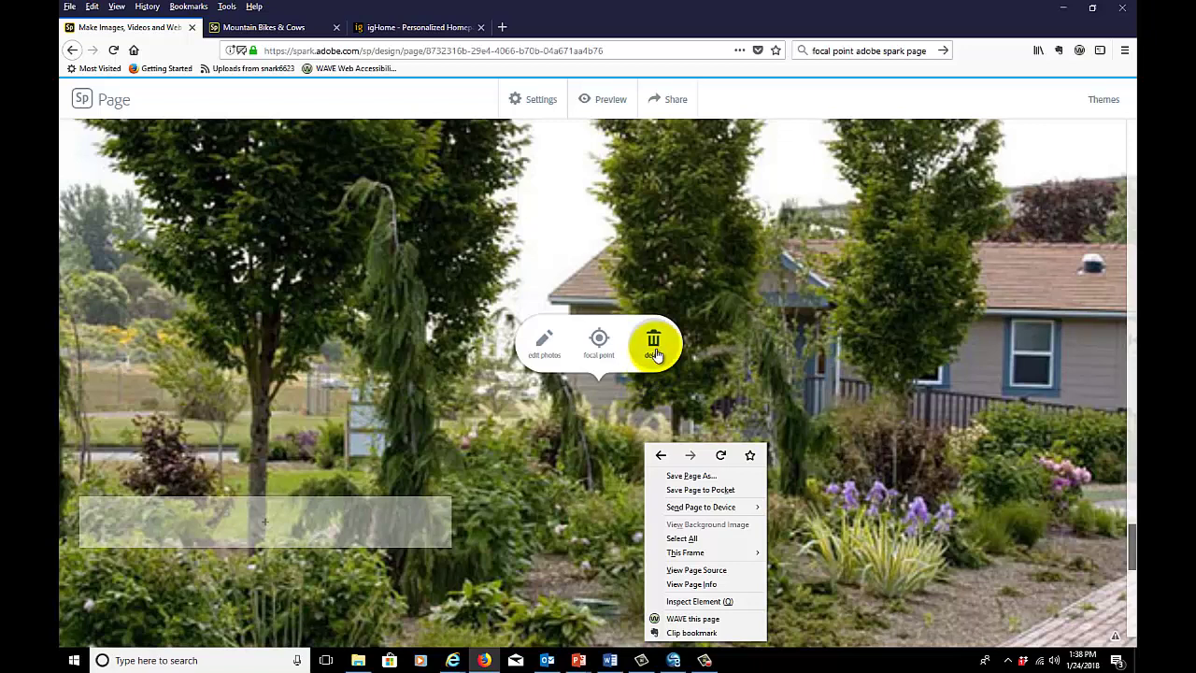
left_click(649, 342)
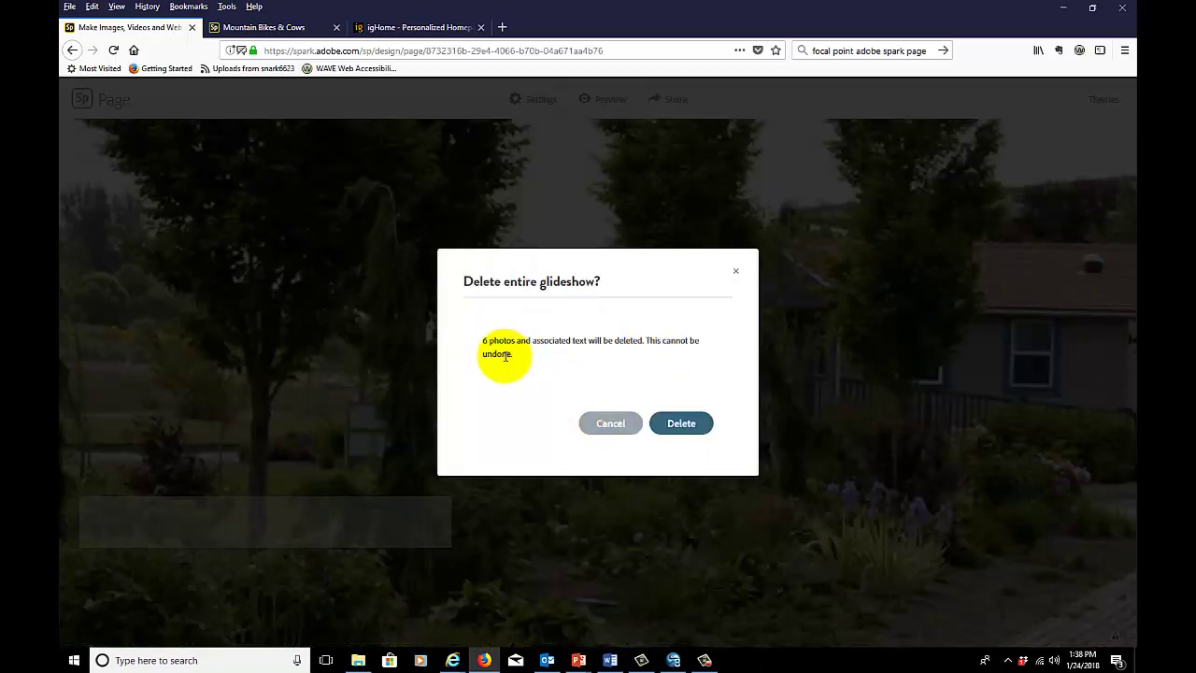
left_click(603, 425)
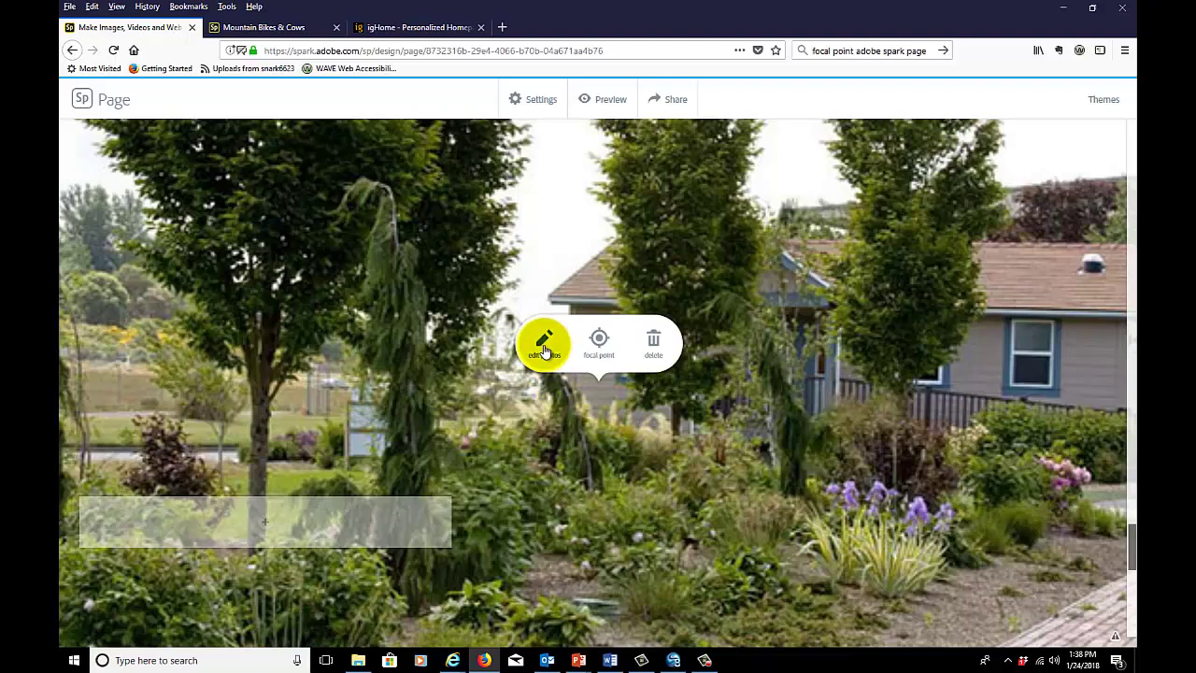
left_click(545, 350)
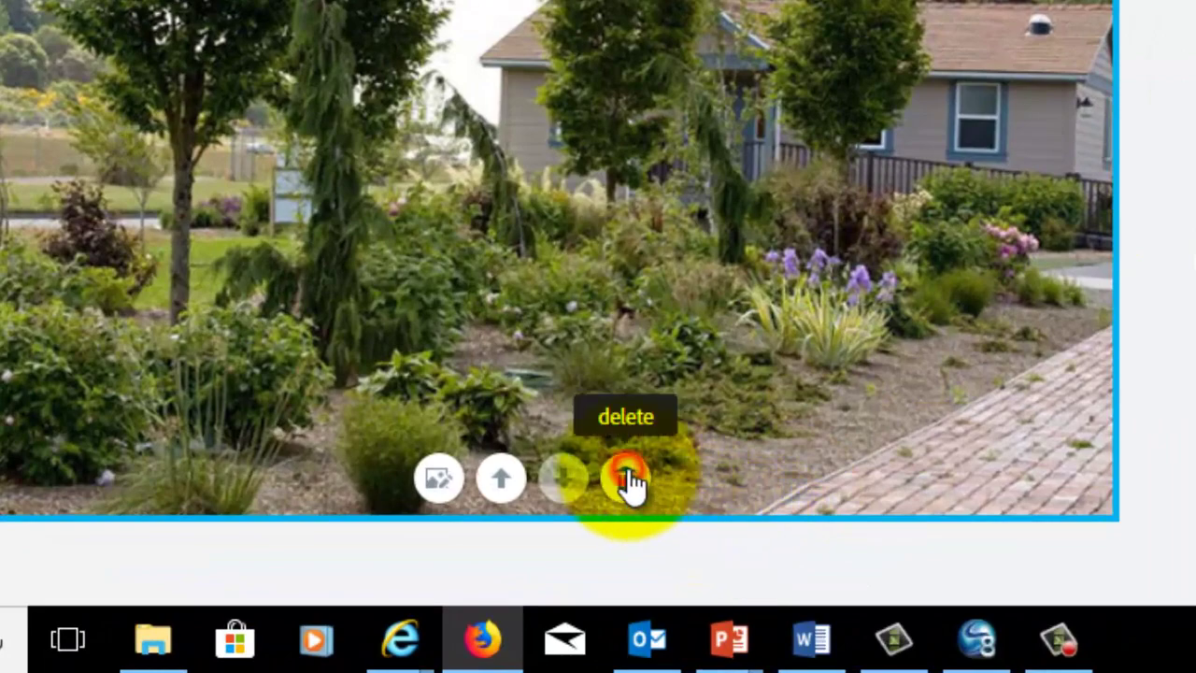
left_click(631, 482)
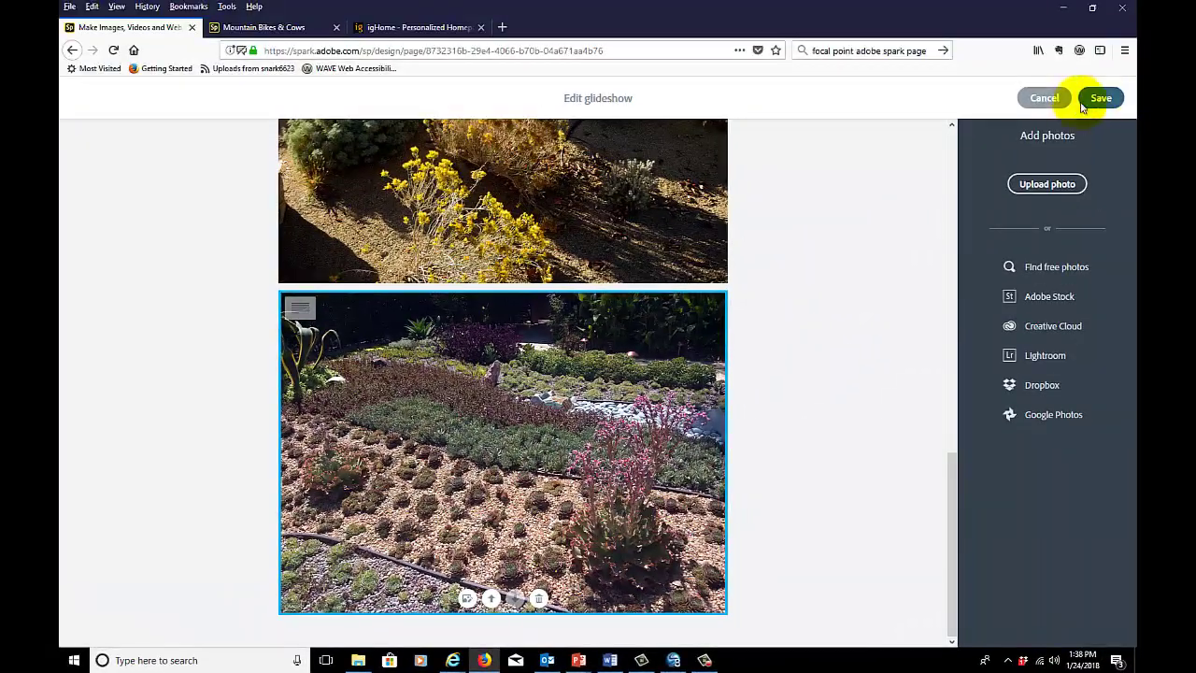
left_click(1102, 97)
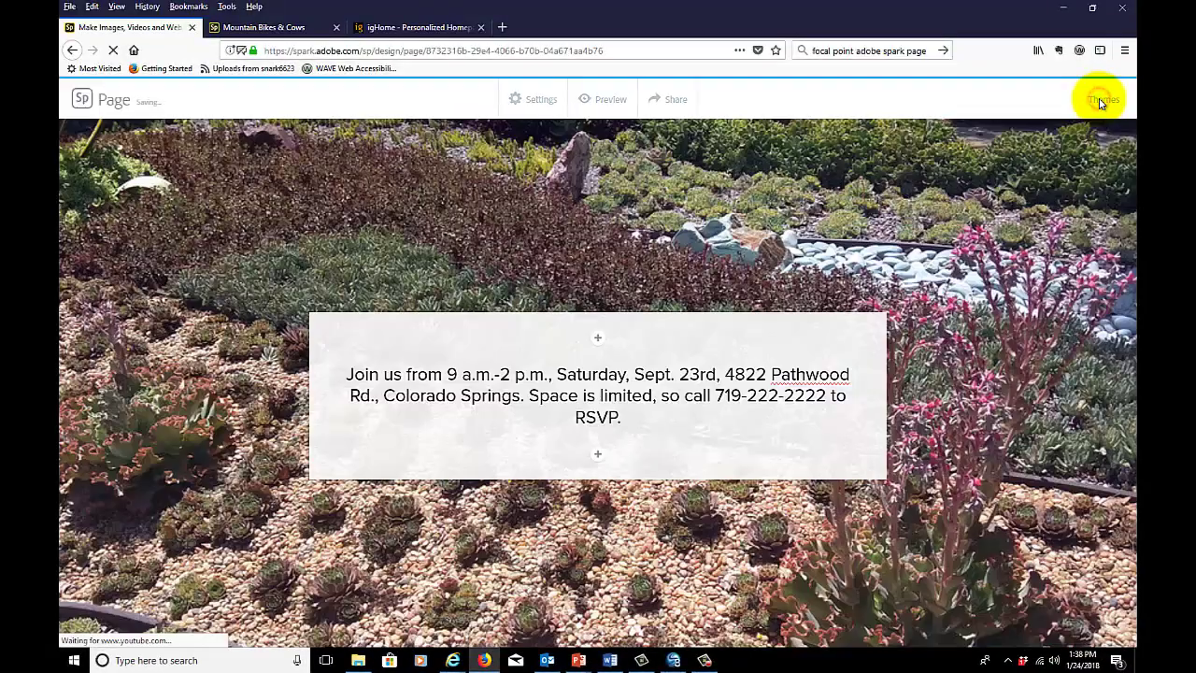
scroll(865, 309, "down", 3)
scroll(869, 306, "down", 3)
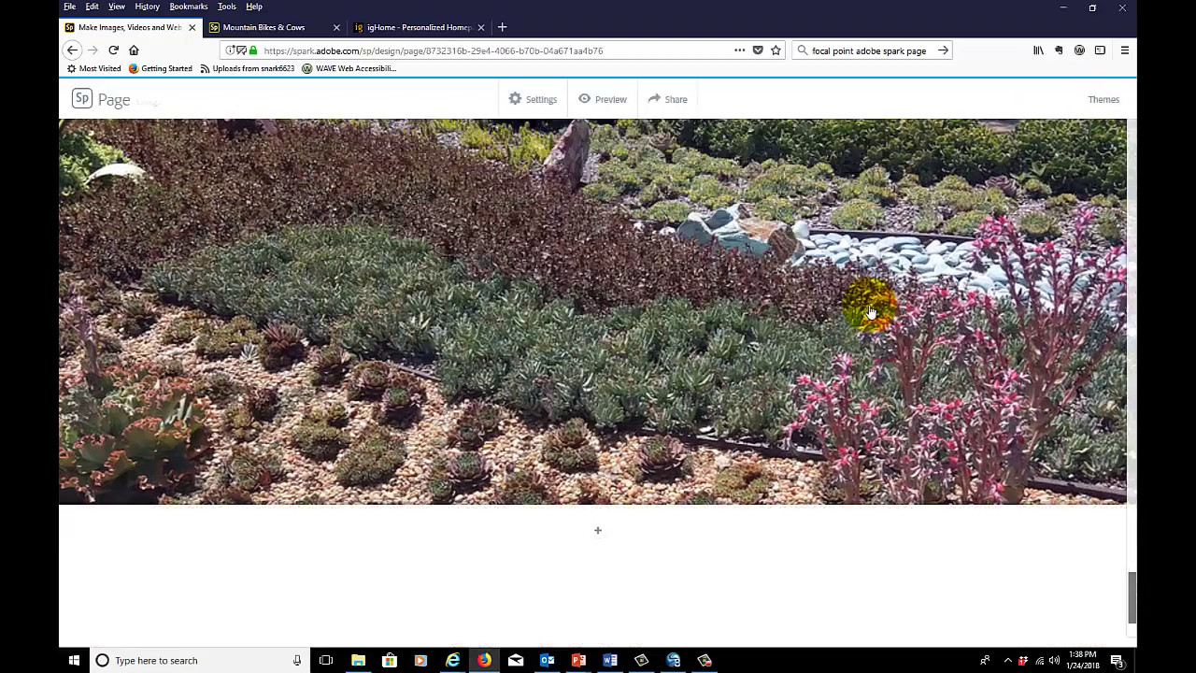
scroll(869, 311, "up", 1)
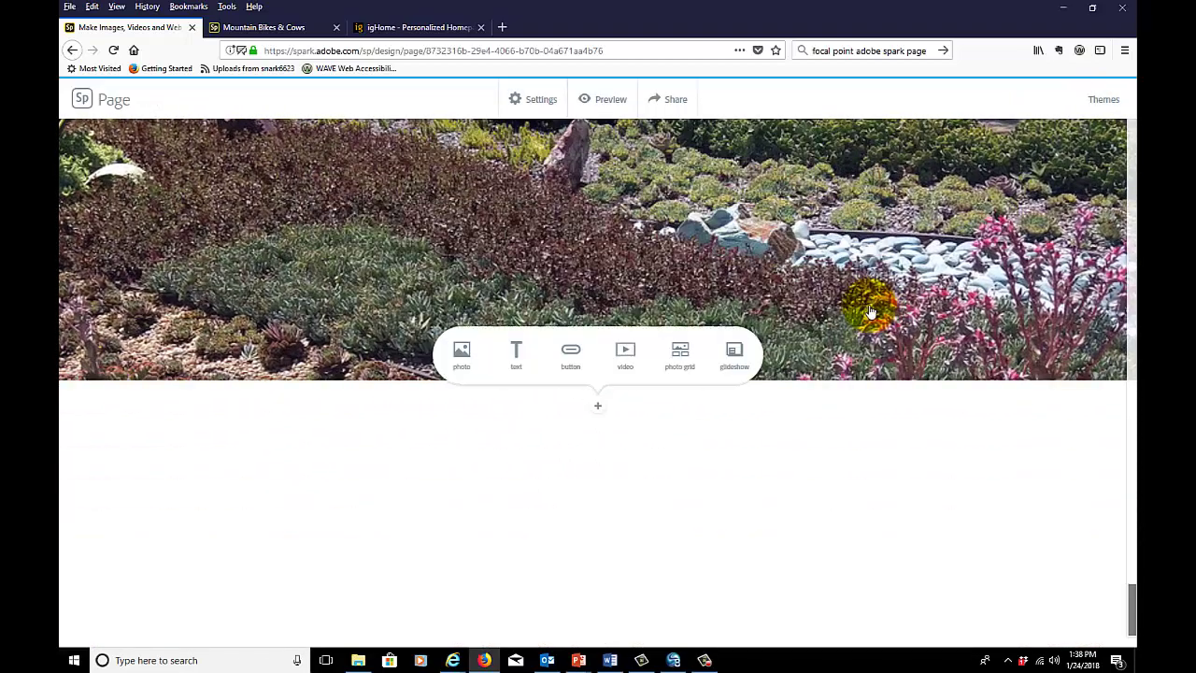
scroll(869, 311, "up", 3)
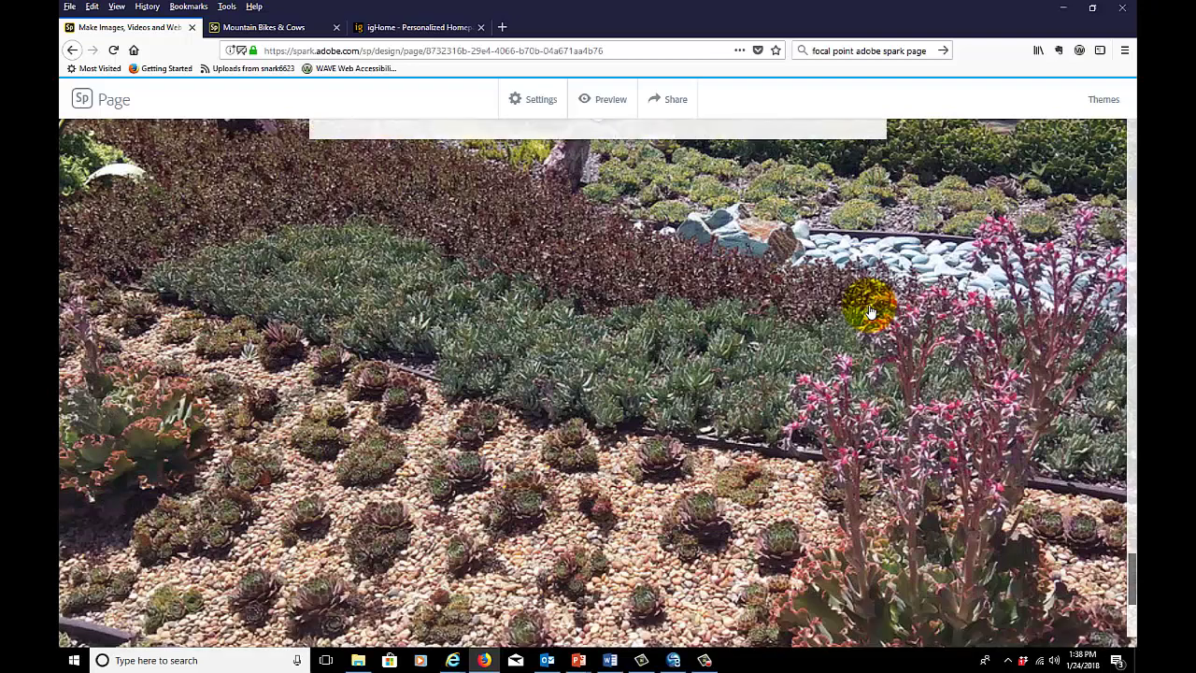
scroll(868, 312, "down", 3)
scroll(869, 311, "down", 3)
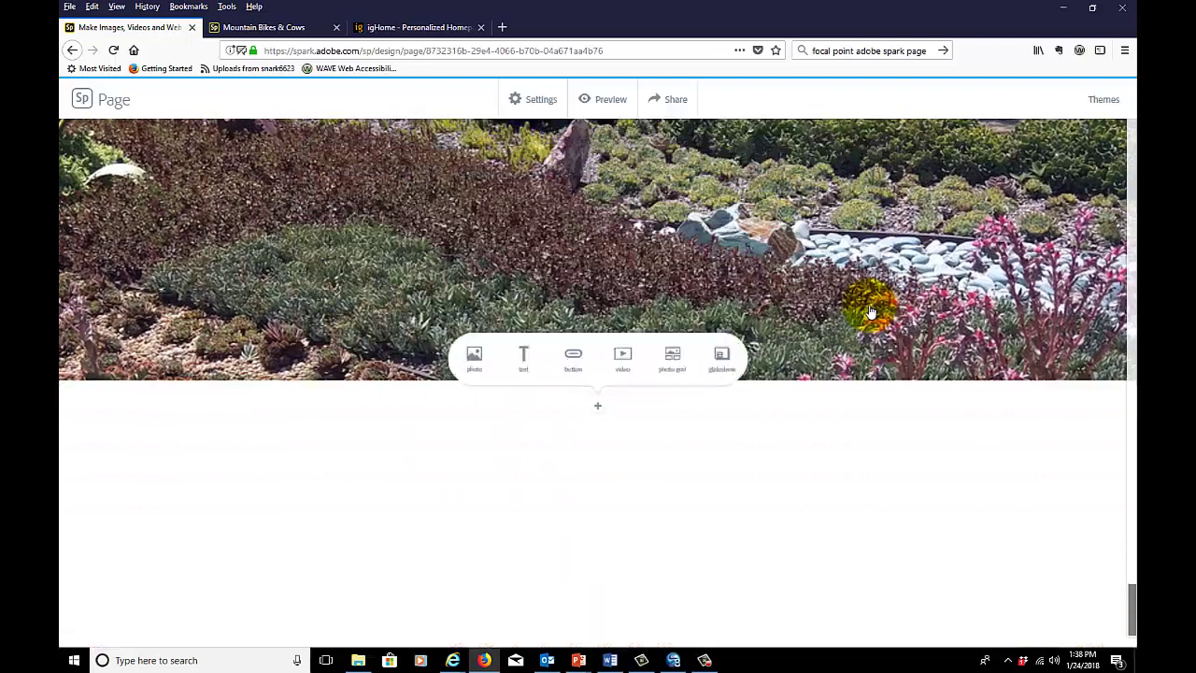
left_click(570, 355)
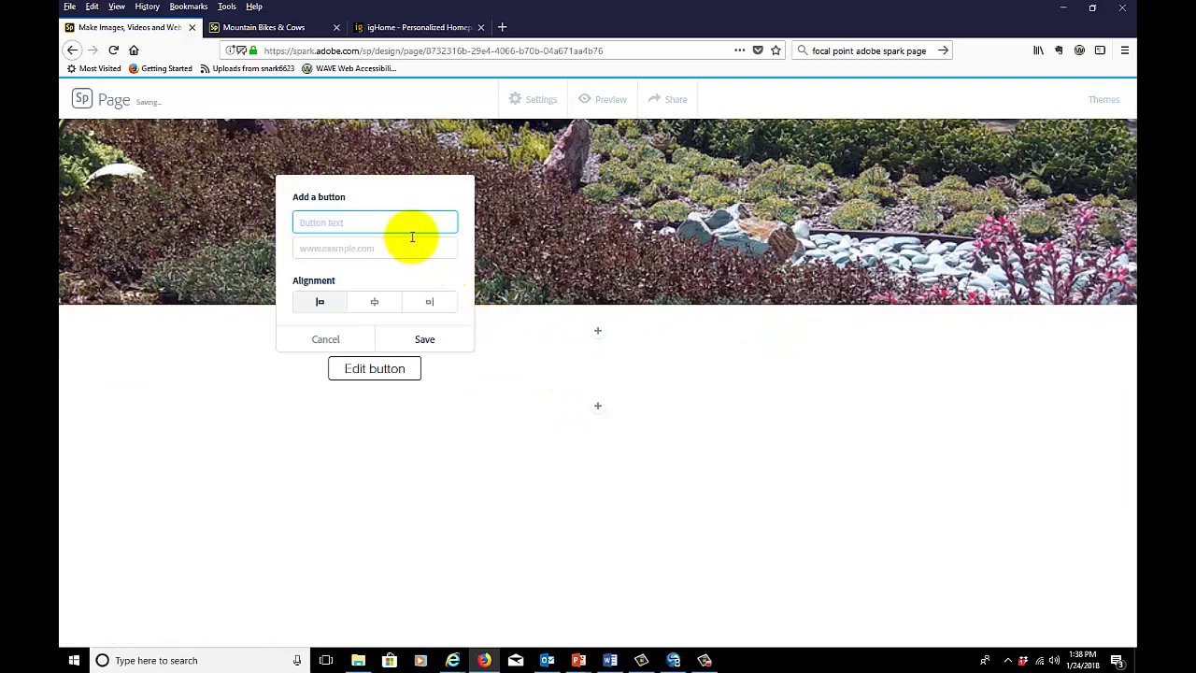
type("El Paso County Extension")
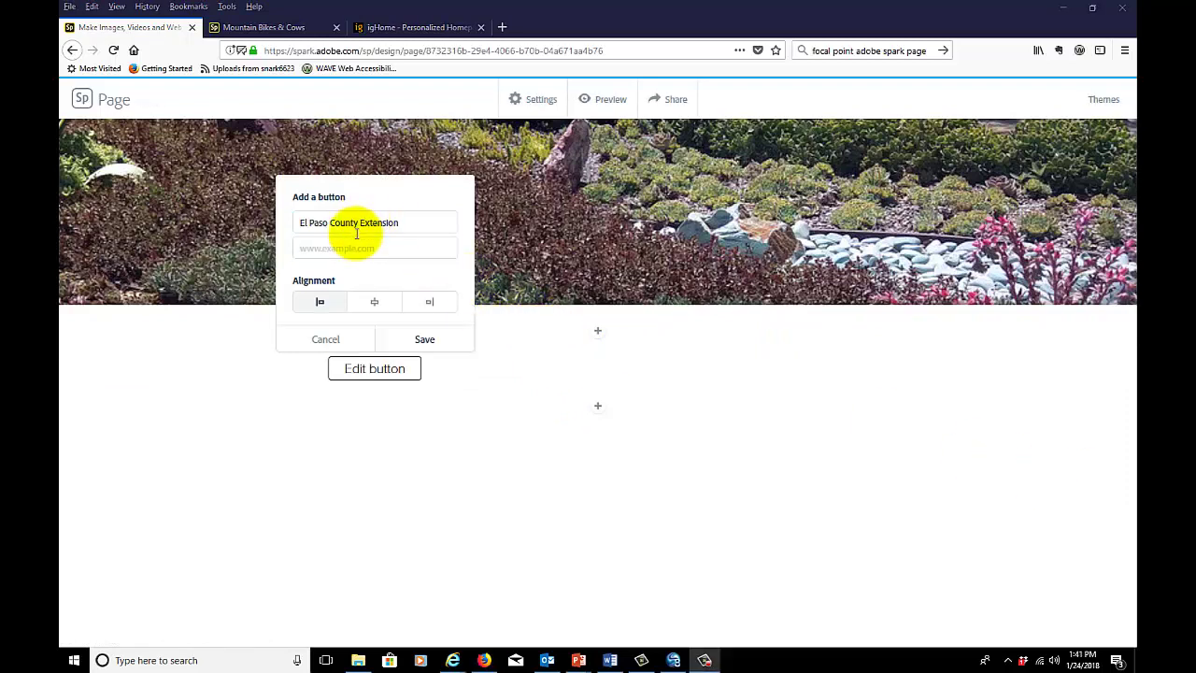
left_click(356, 246)
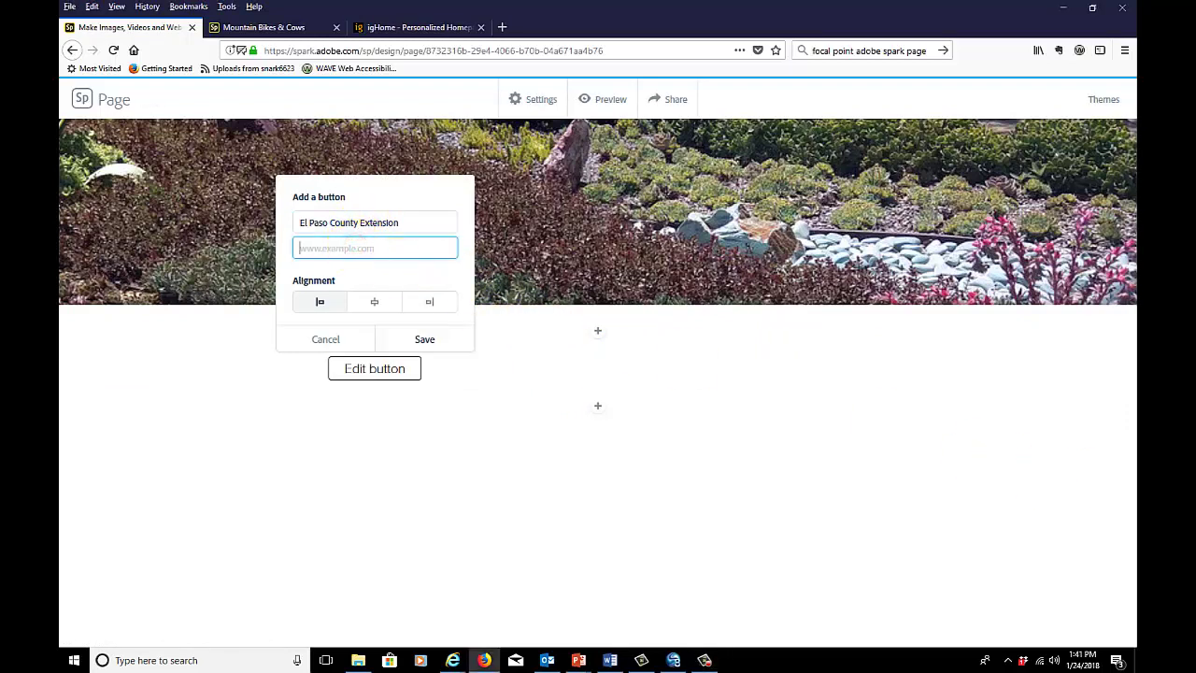
type("http://elpaso.extension.colostate.edu/")
left_click(374, 301)
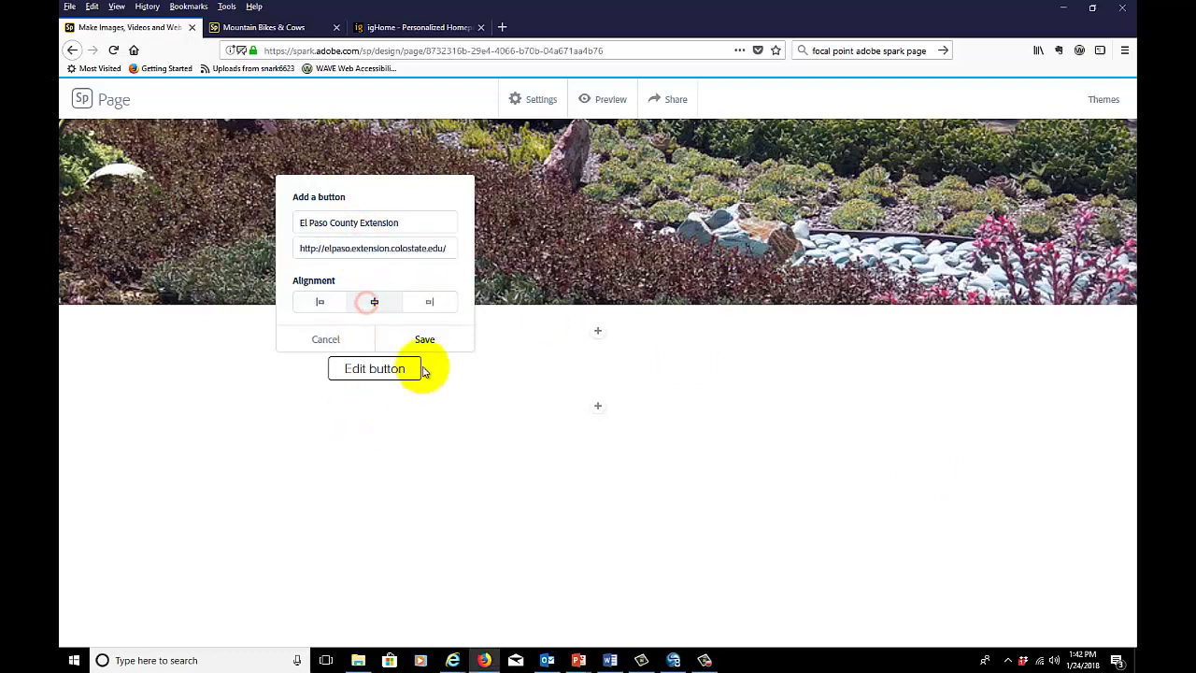
left_click(423, 339)
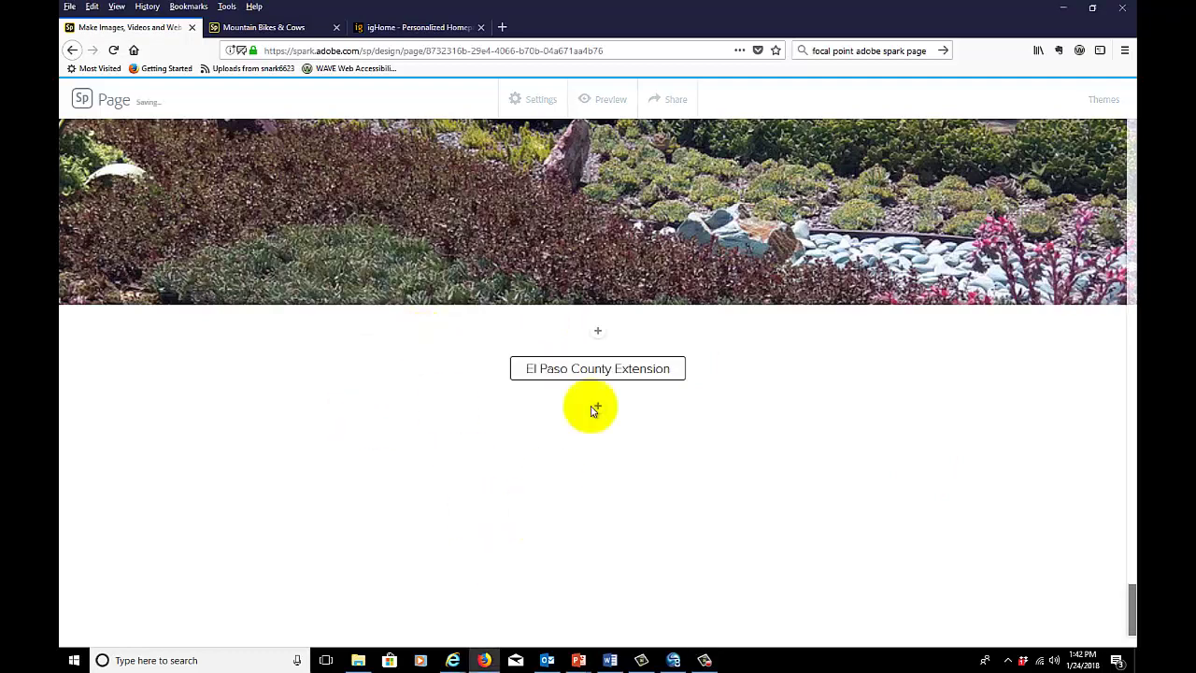
Add a centred 'Brought to you by:' text line above the button
left_click(597, 334)
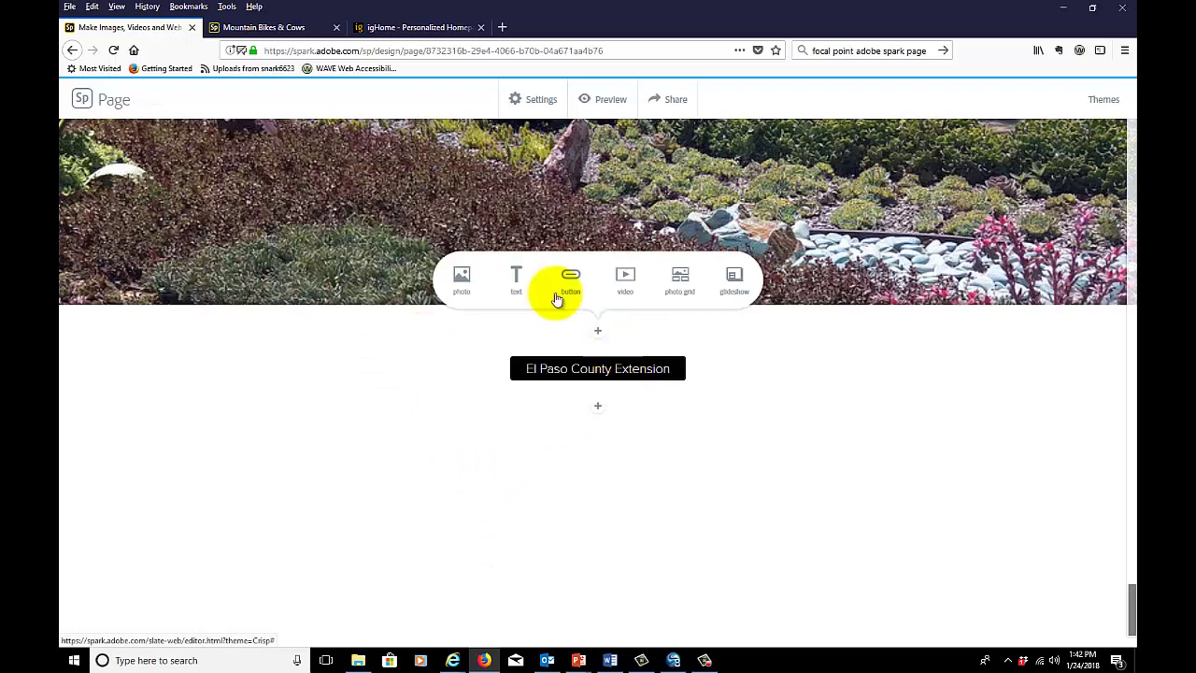
left_click(523, 279)
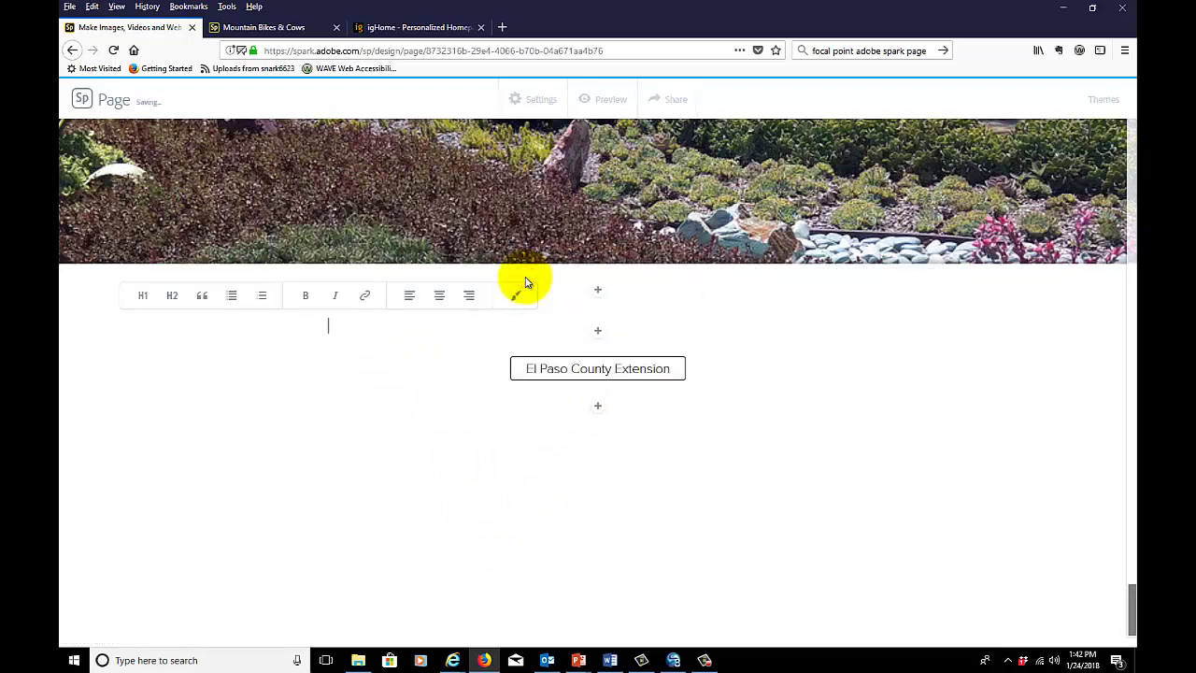
type("by:")
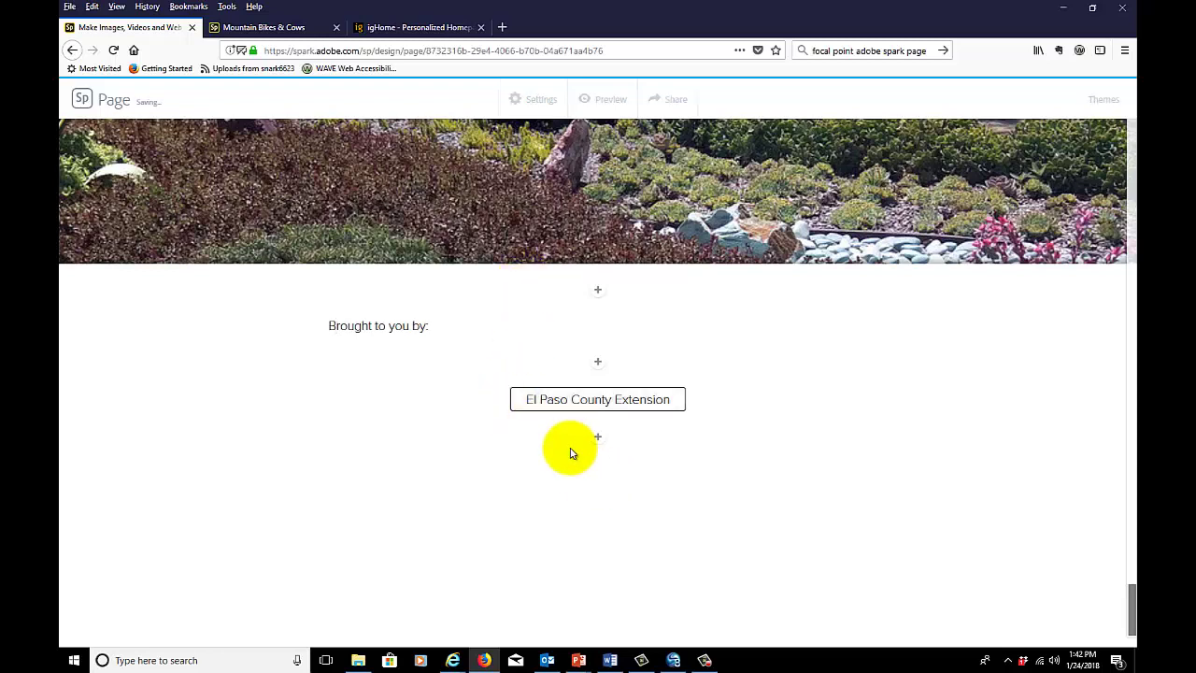
left_click(409, 325)
left_click(520, 297)
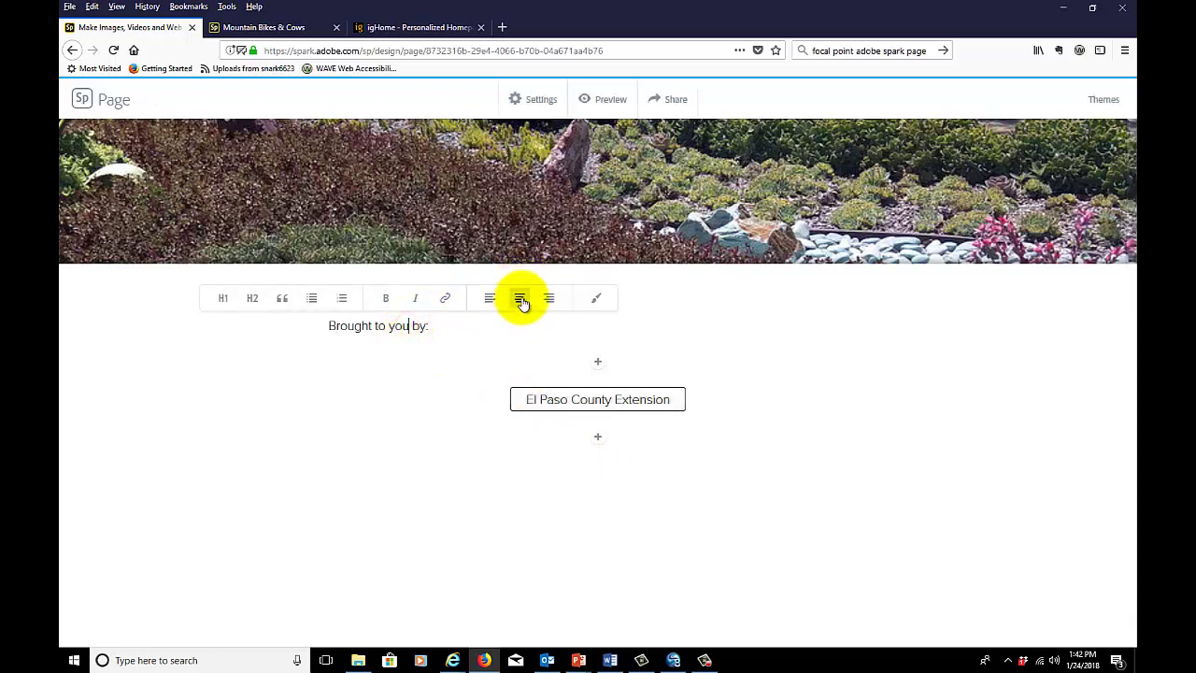
Upload the logo csuE-C1c.png beneath the button and set its layout to Inline
left_click(598, 437)
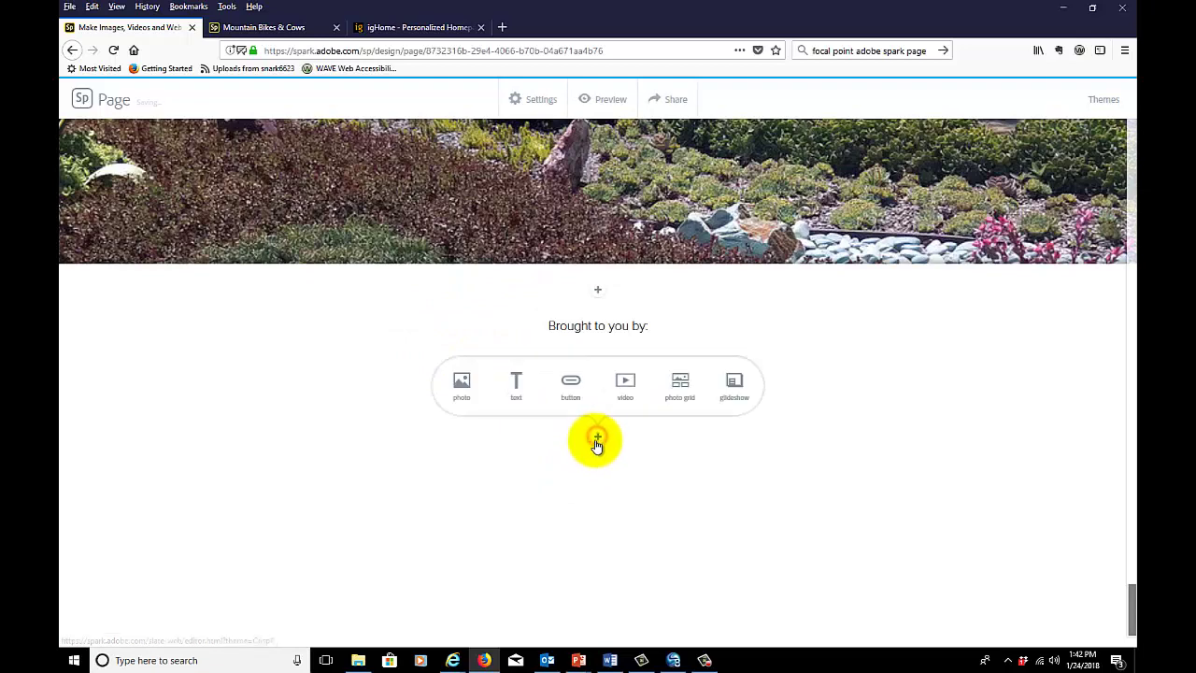
left_click(461, 392)
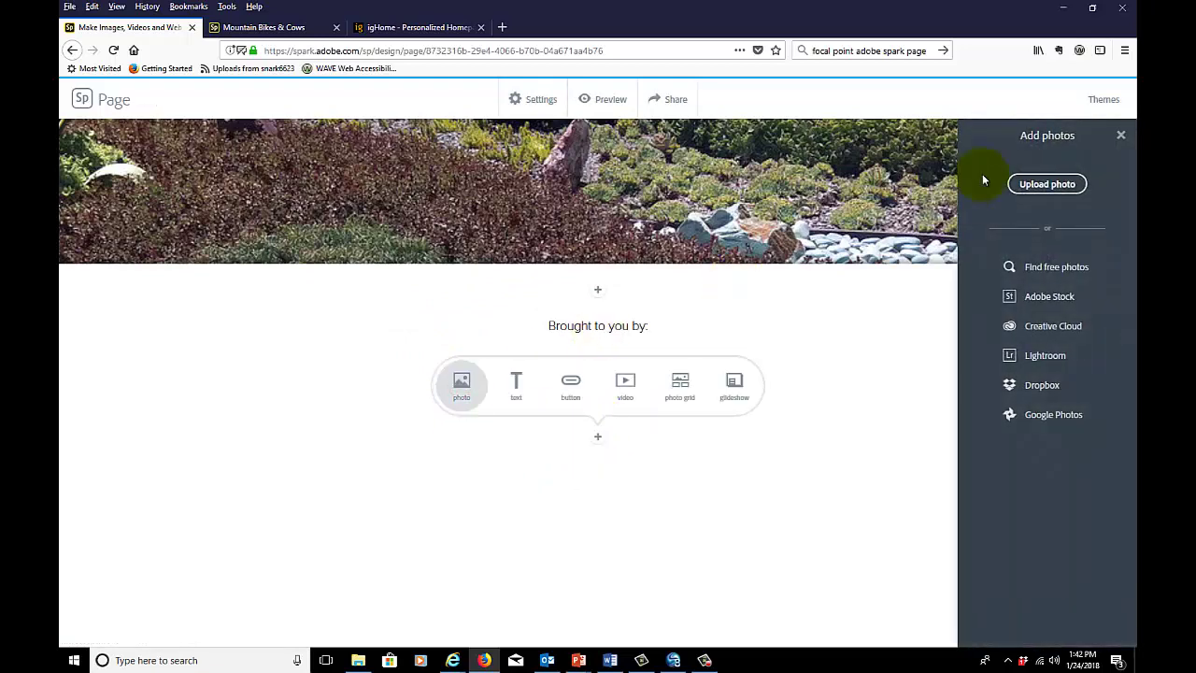
left_click(1037, 186)
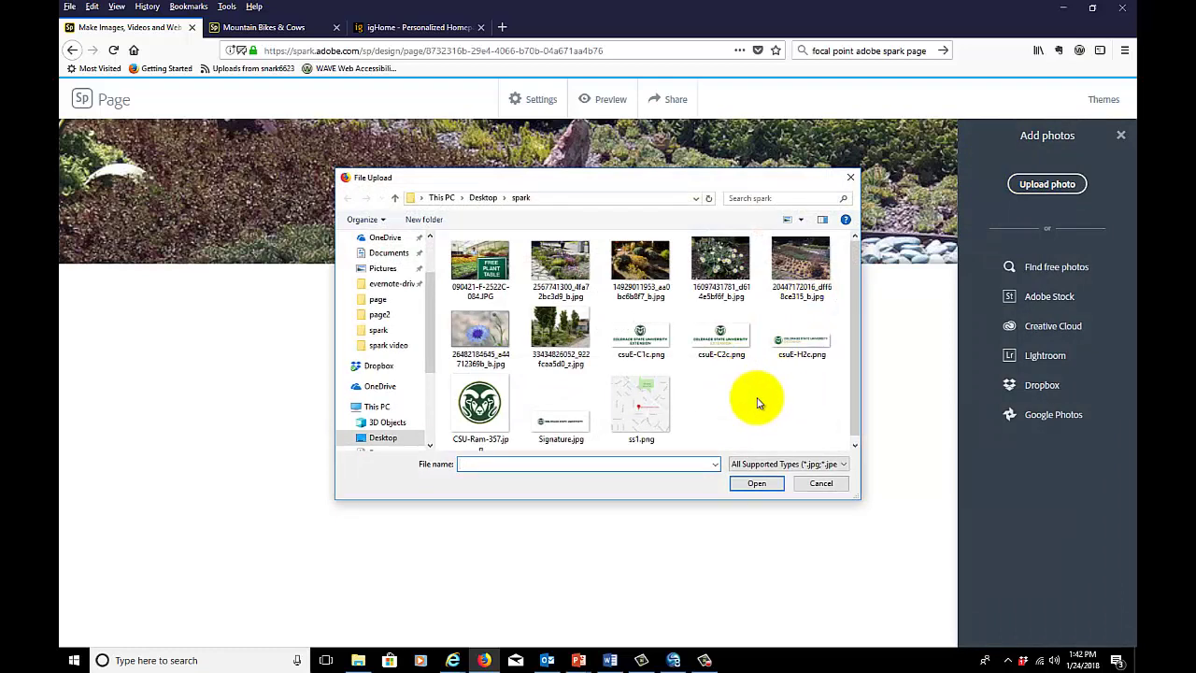
left_click(653, 335)
left_click(652, 335)
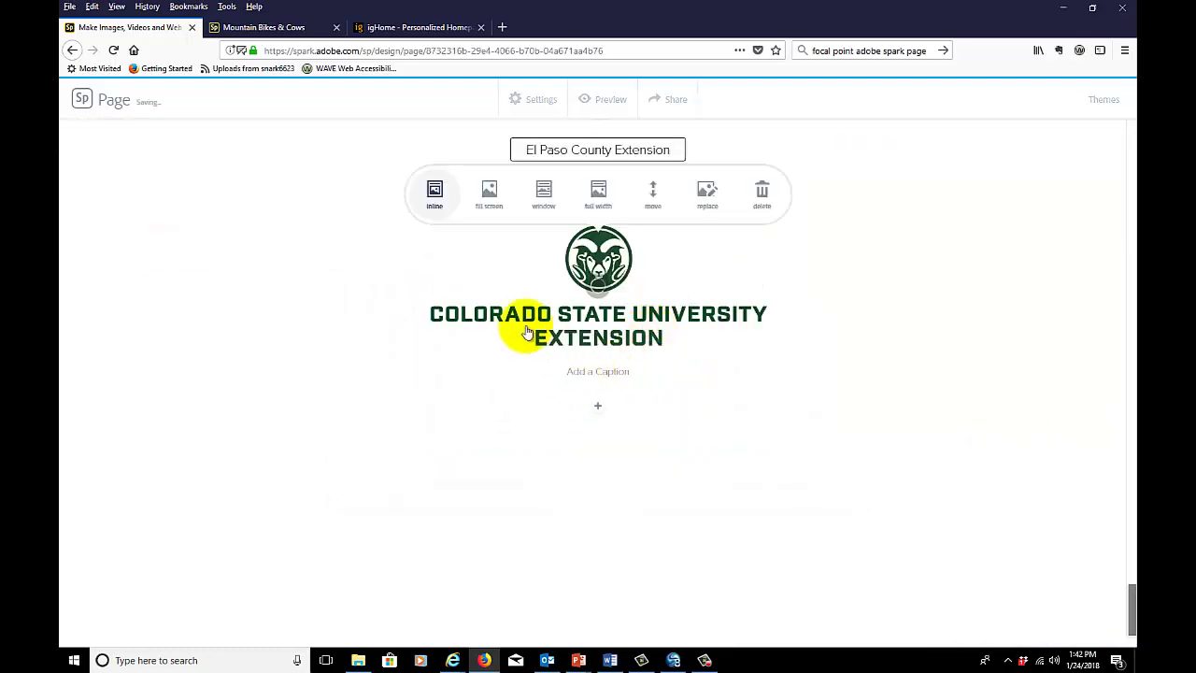
left_click(490, 190)
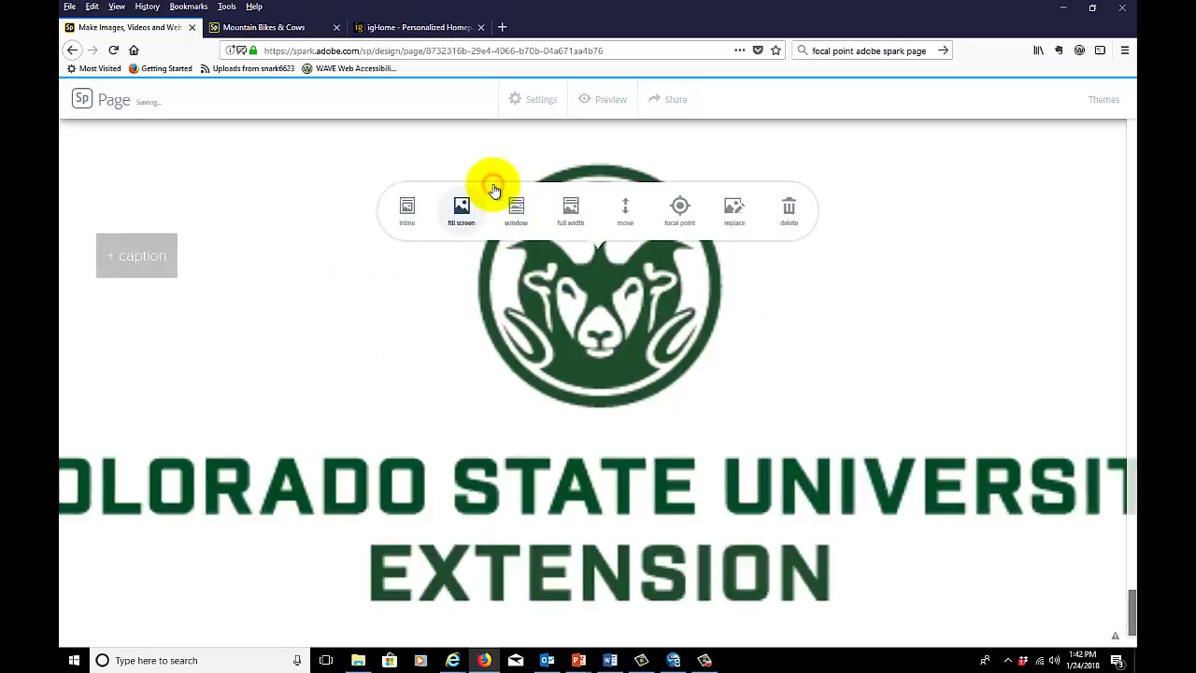
left_click(569, 213)
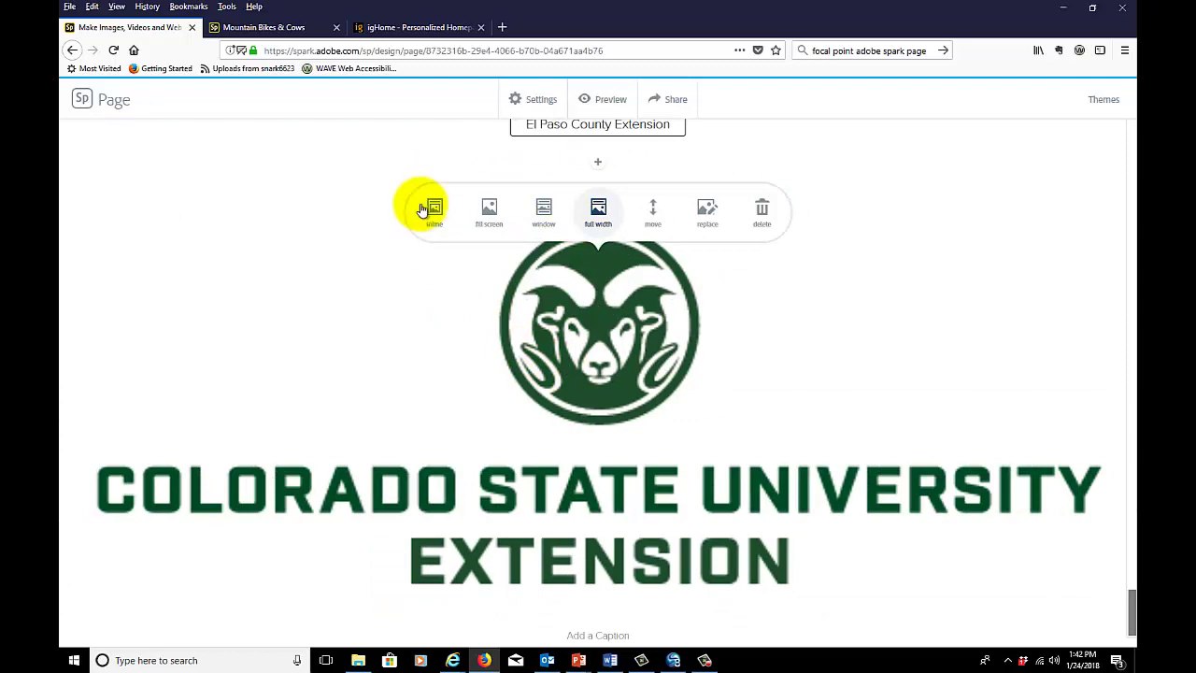
left_click(434, 225)
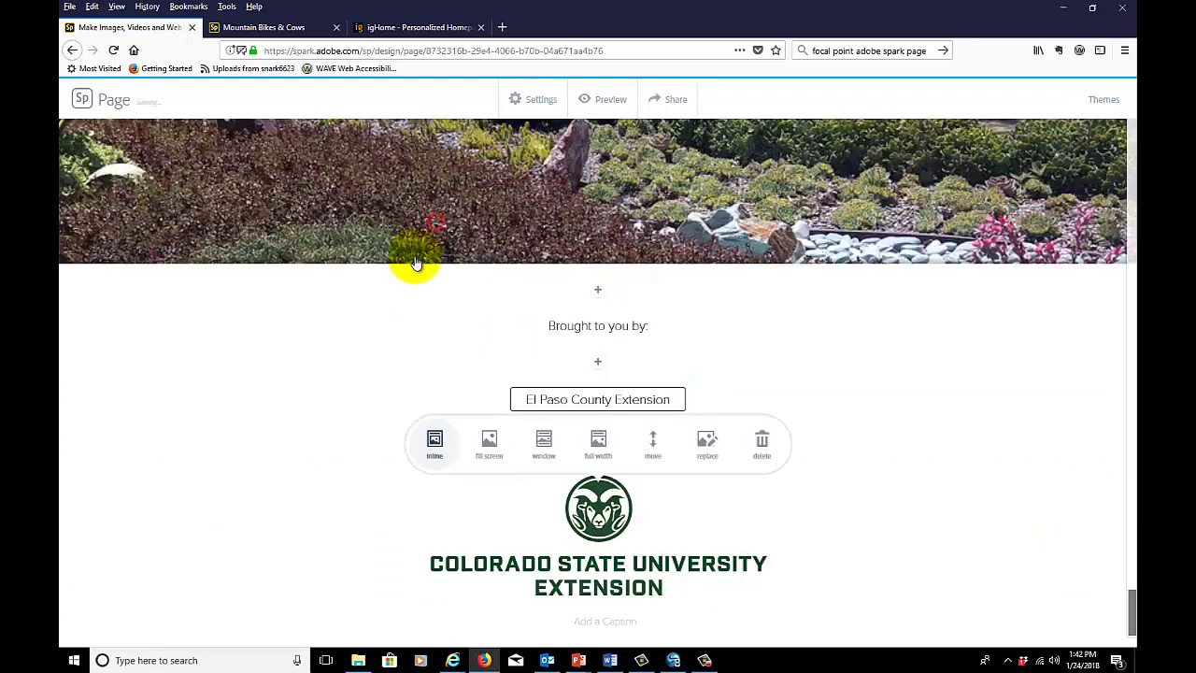
scroll(894, 382, "down", 2)
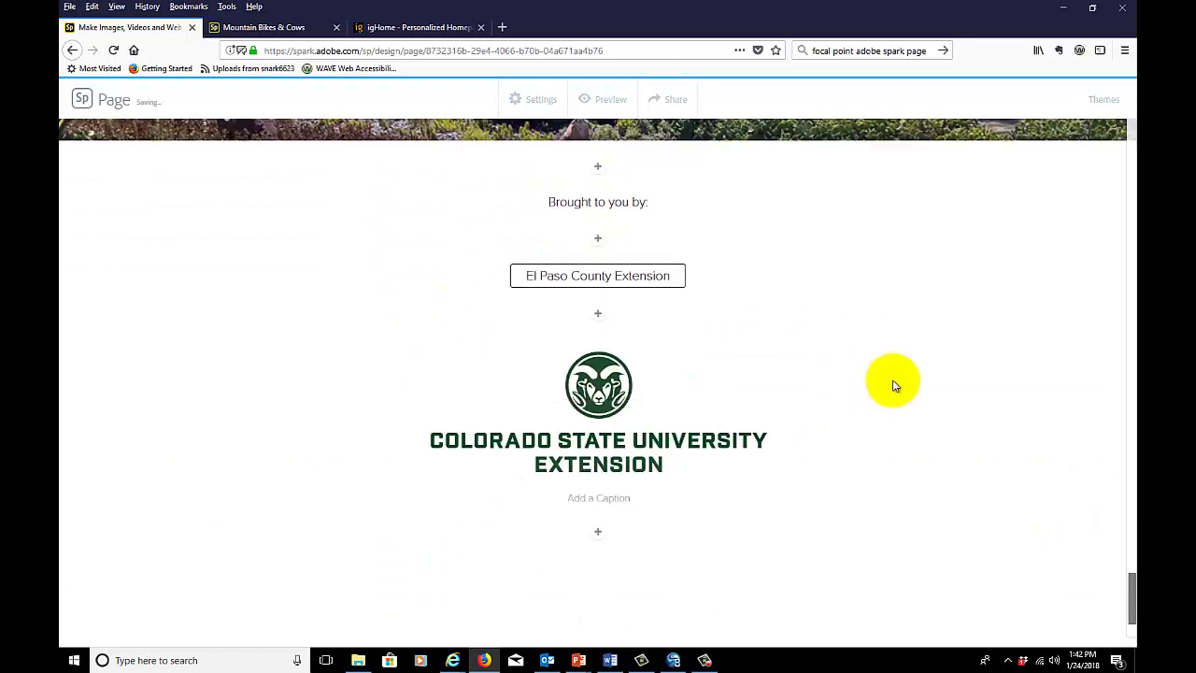
scroll(894, 388, "up", 9)
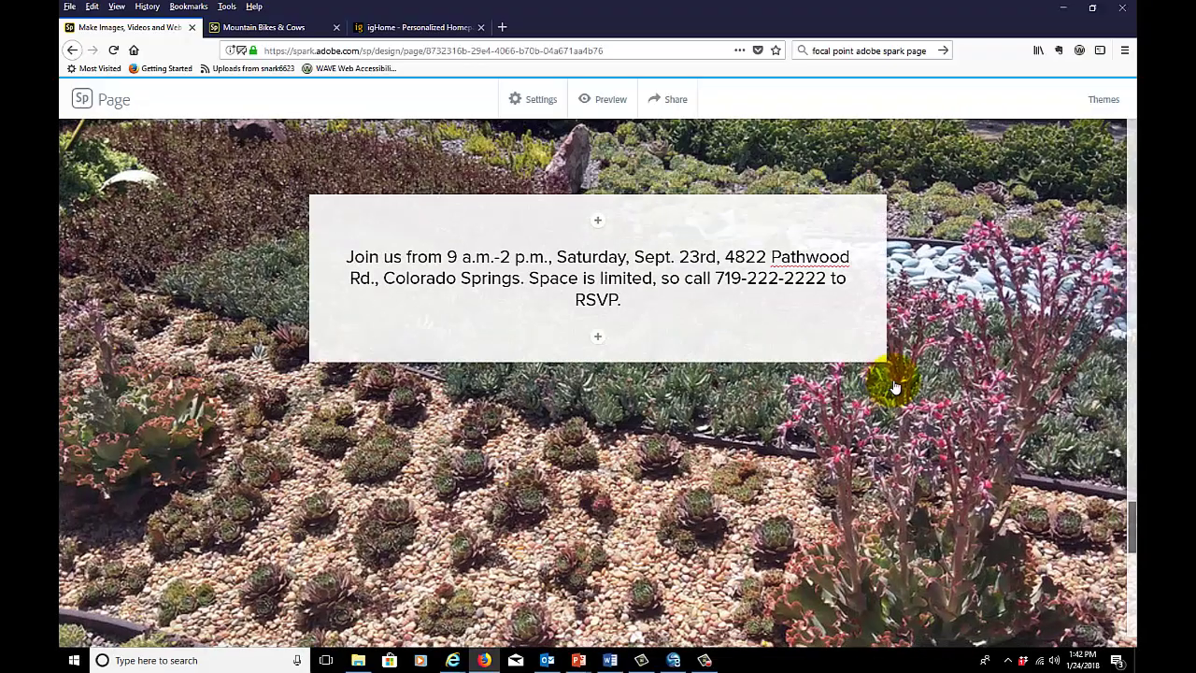
scroll(894, 388, "up", 10)
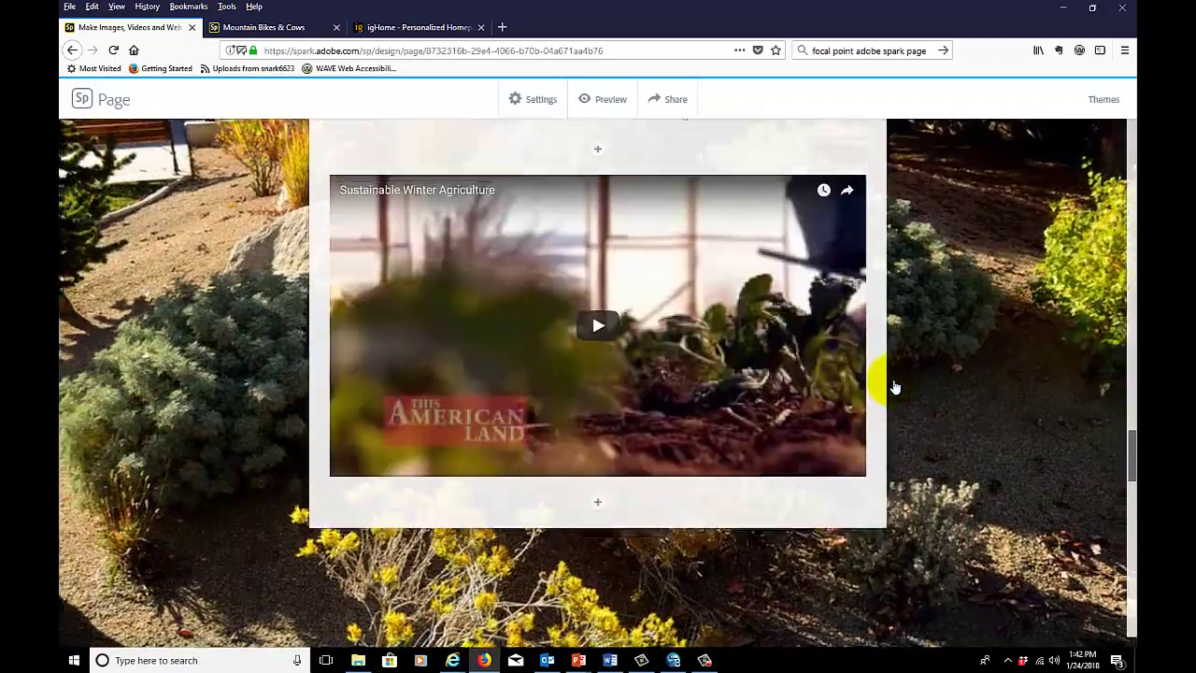
scroll(894, 388, "up", 10)
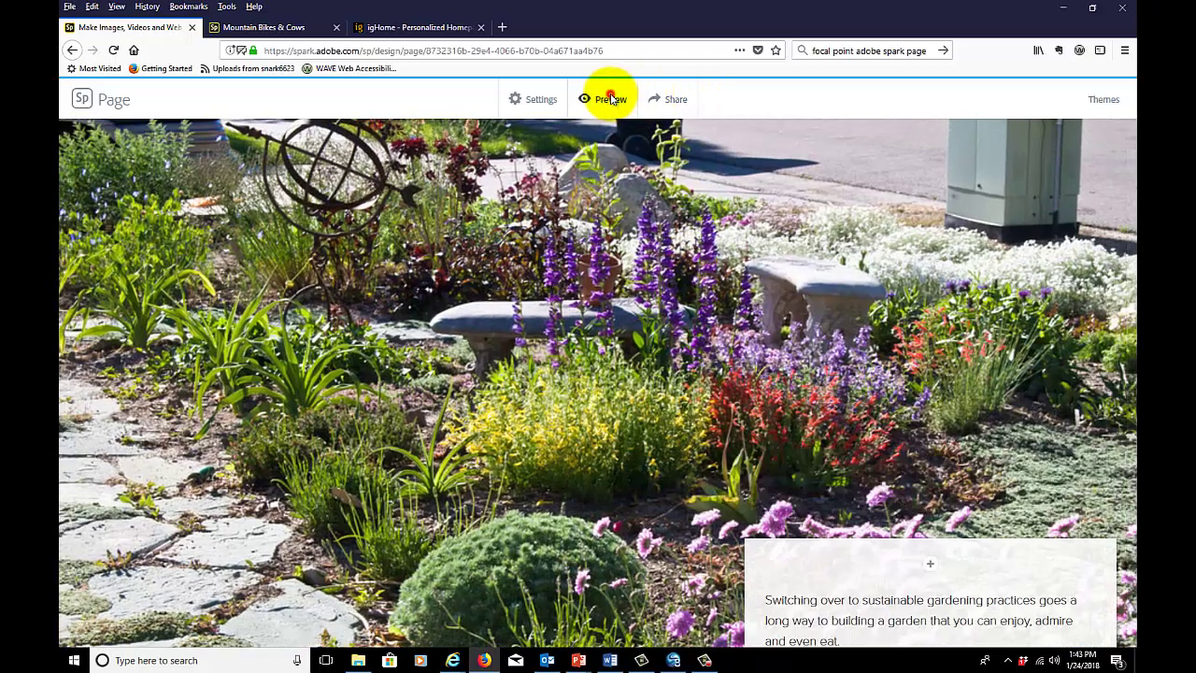
left_click(610, 98)
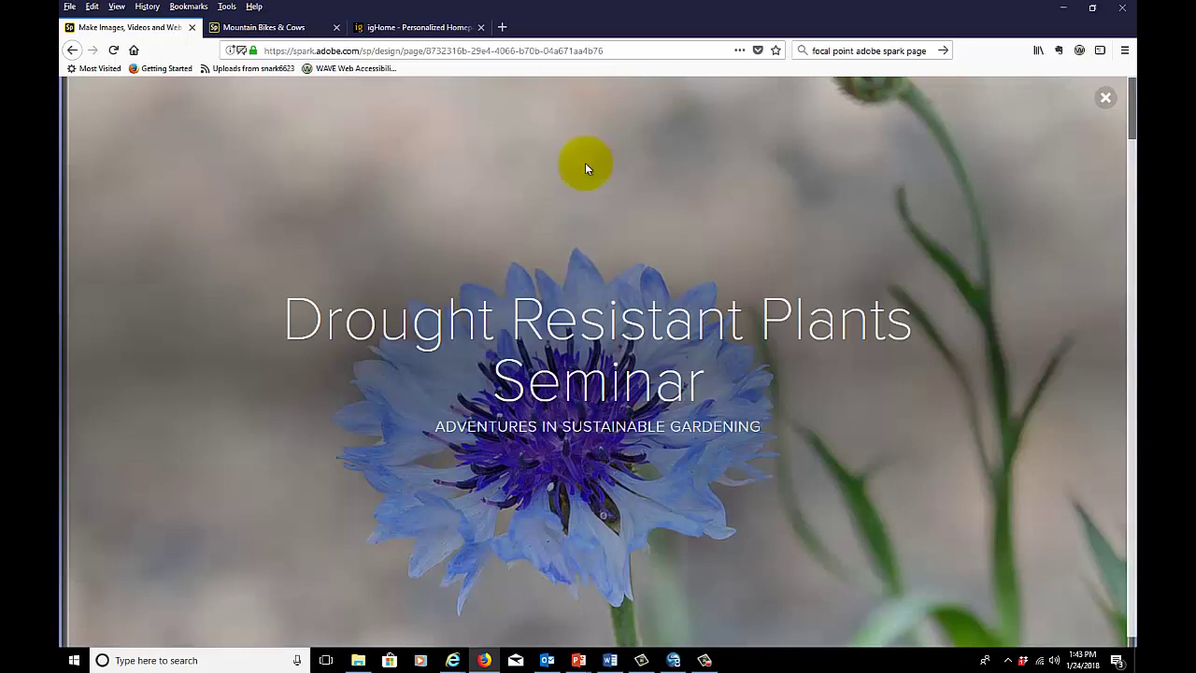
scroll(619, 200, "down", 5)
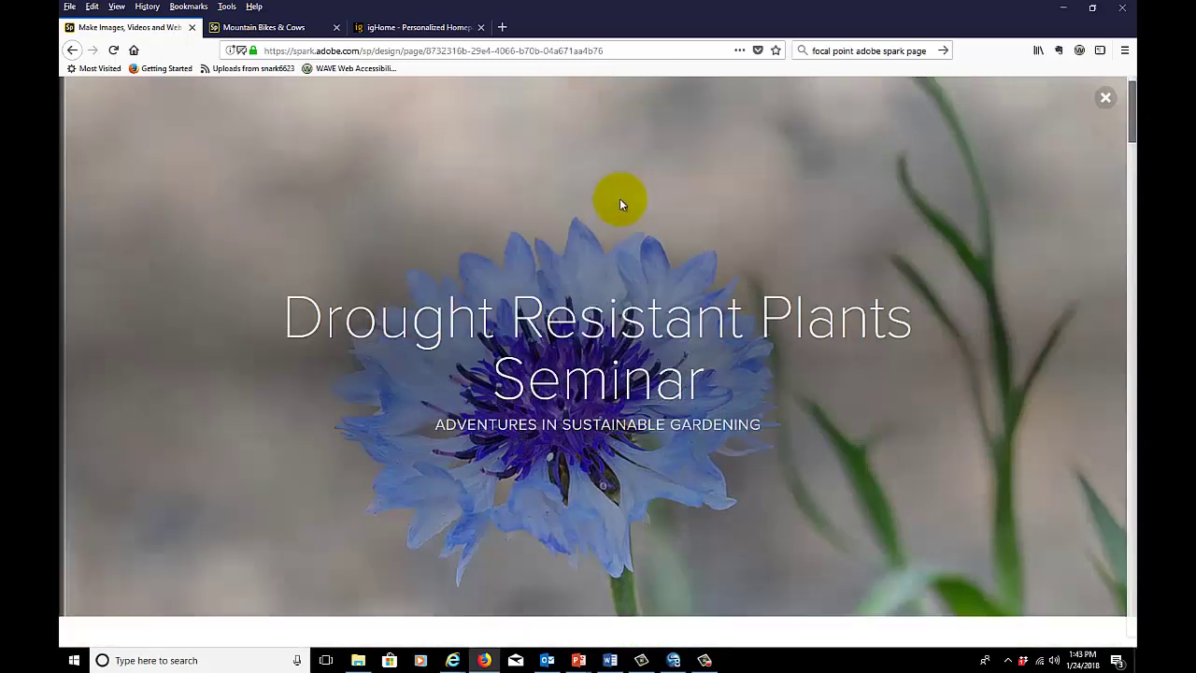
scroll(619, 204, "down", 5)
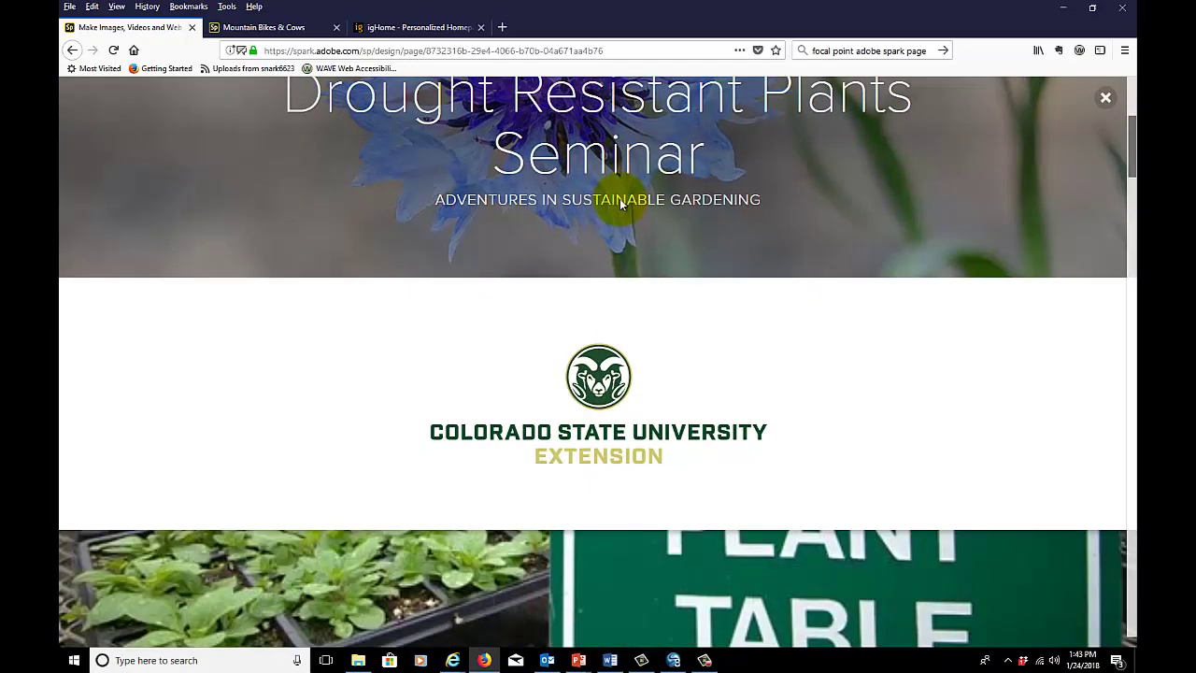
scroll(619, 200, "down", 5)
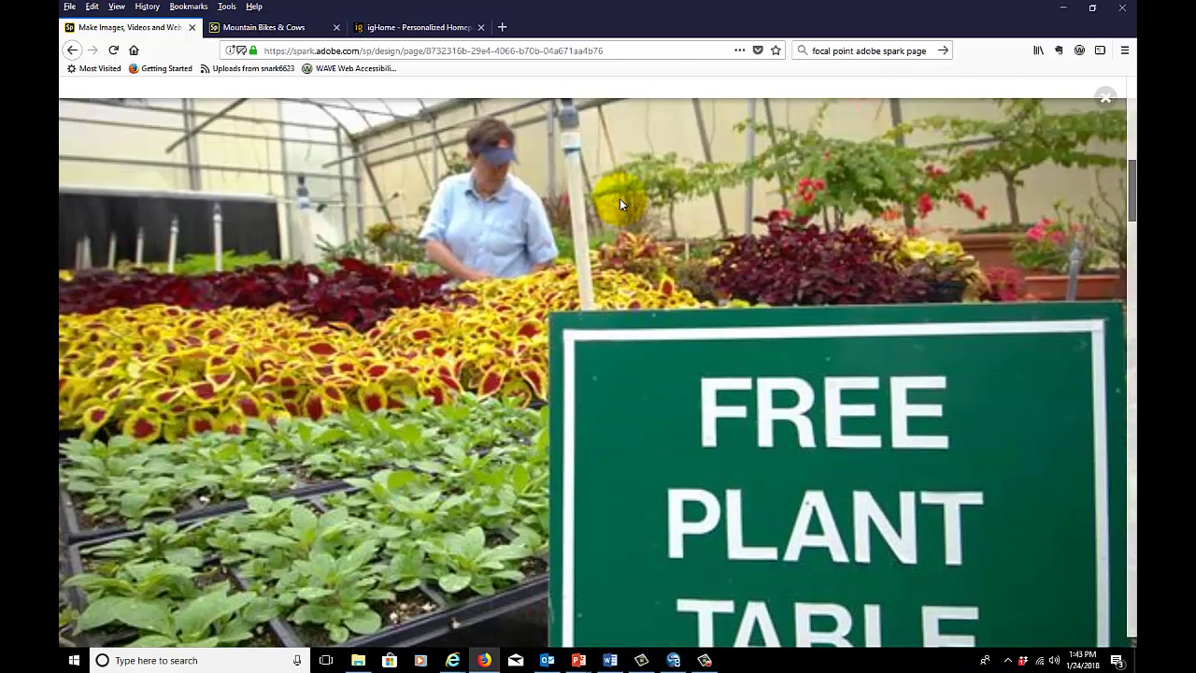
scroll(620, 203, "down", 5)
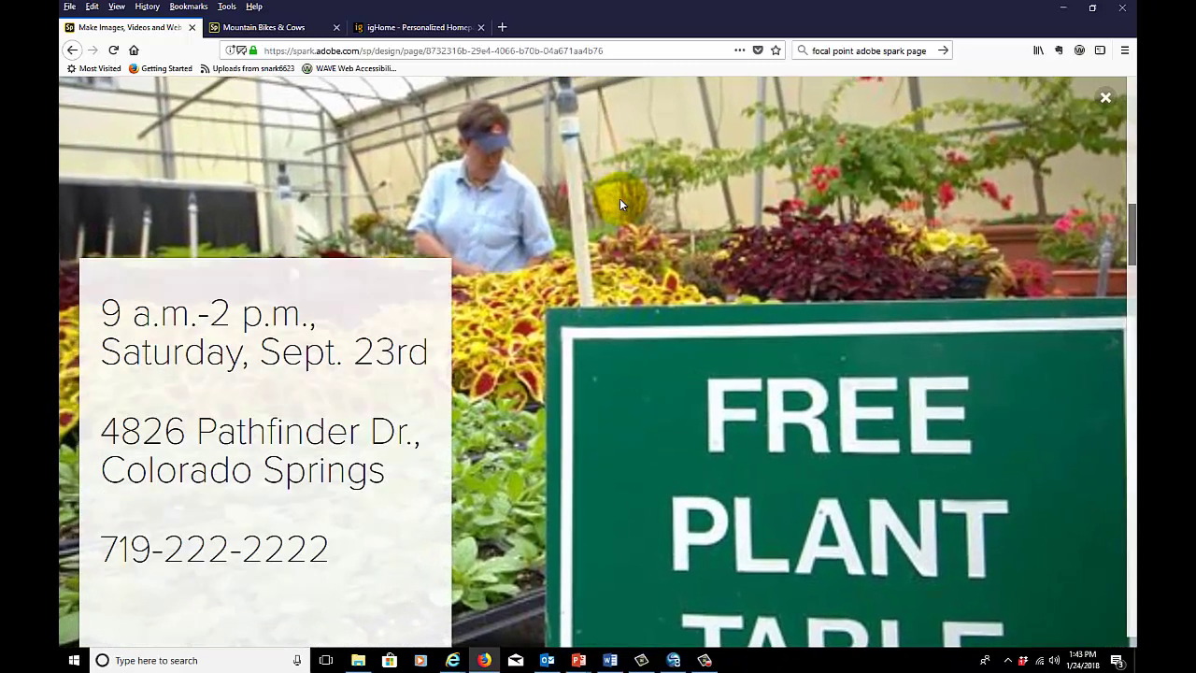
scroll(619, 204, "down", 4)
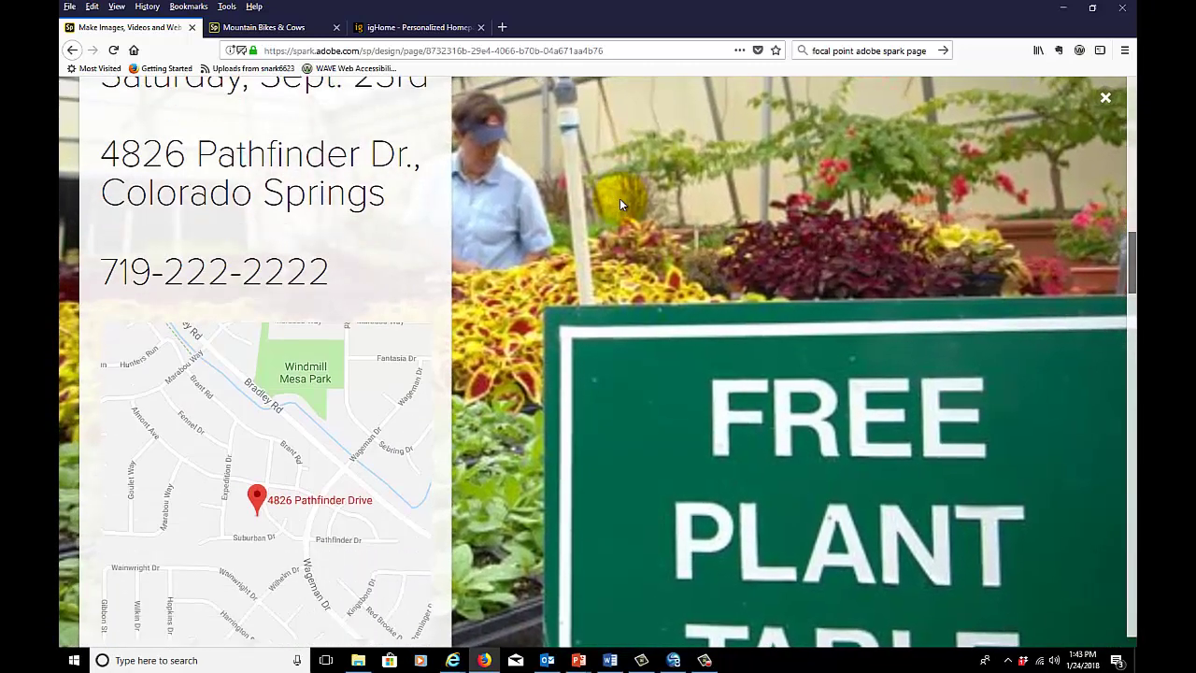
scroll(619, 203, "down", 4)
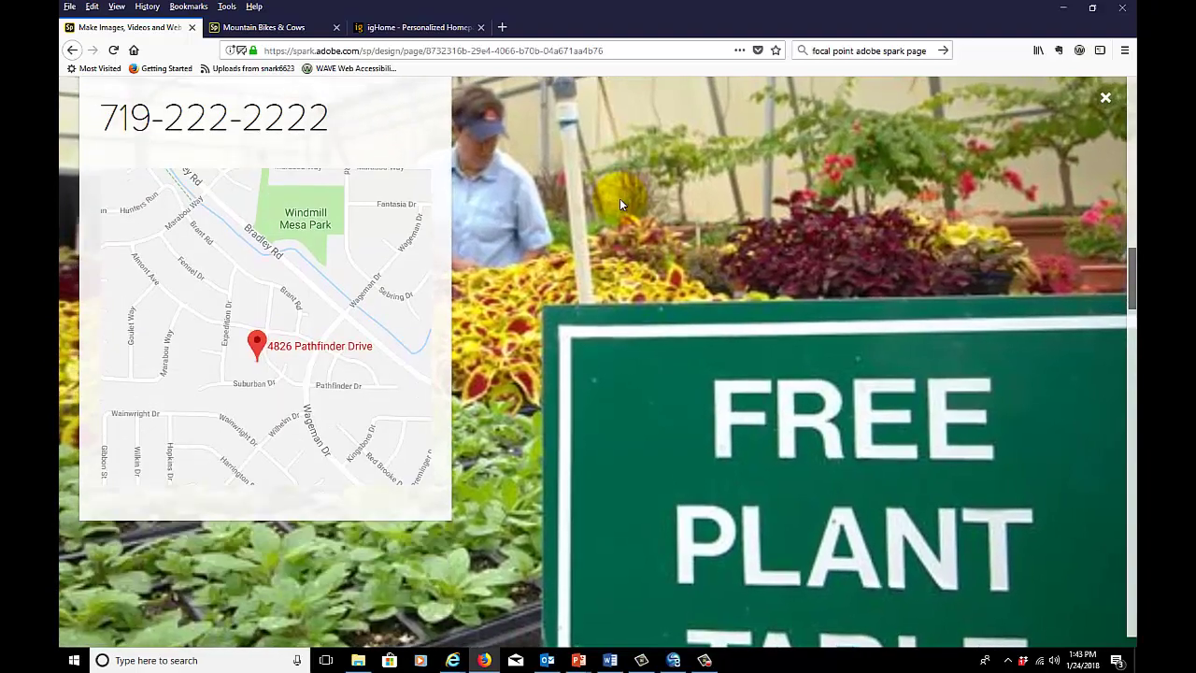
scroll(620, 200, "down", 5)
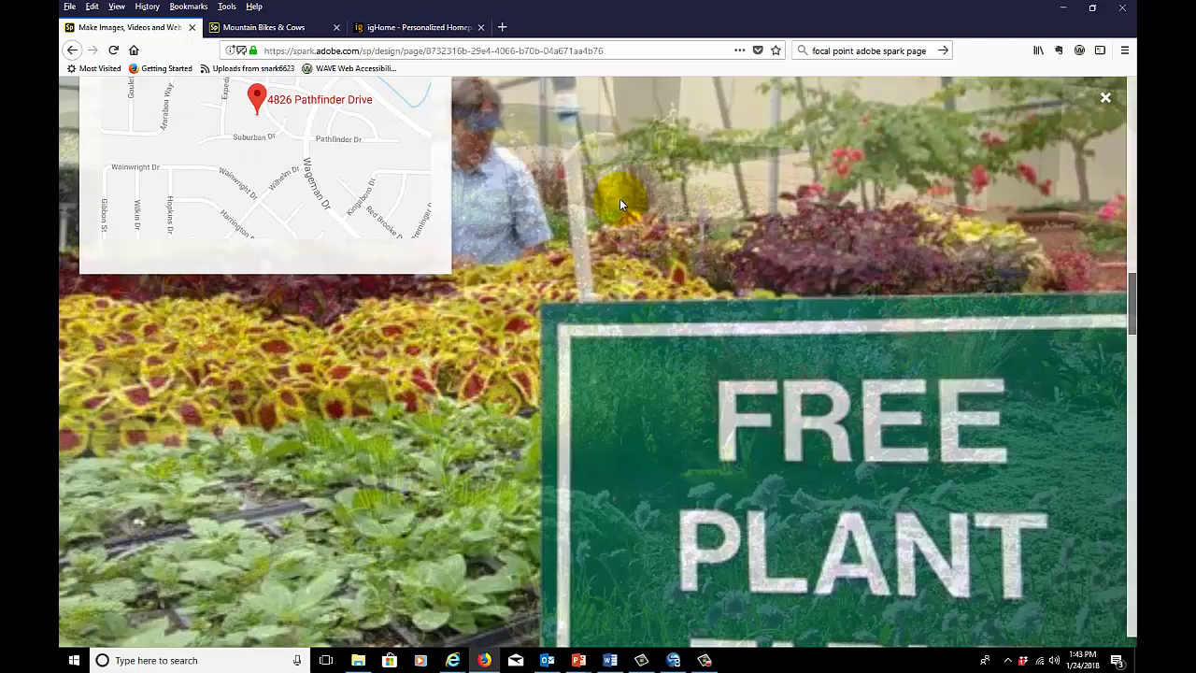
scroll(619, 203, "down", 4)
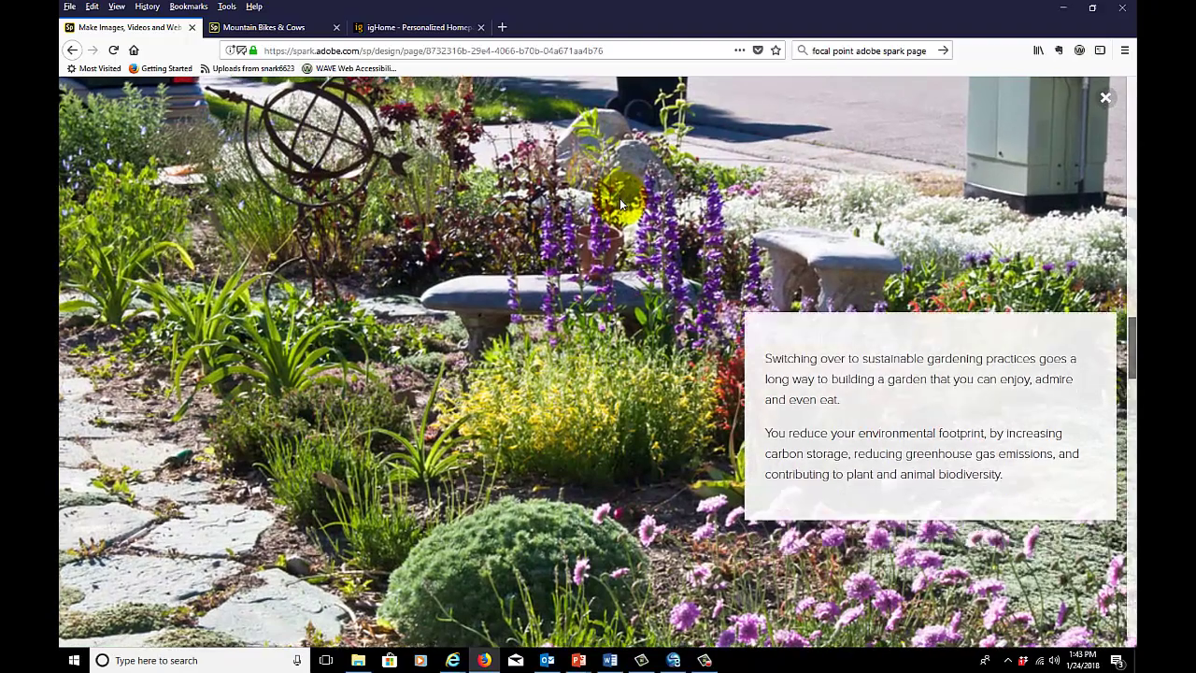
scroll(621, 204, "down", 5)
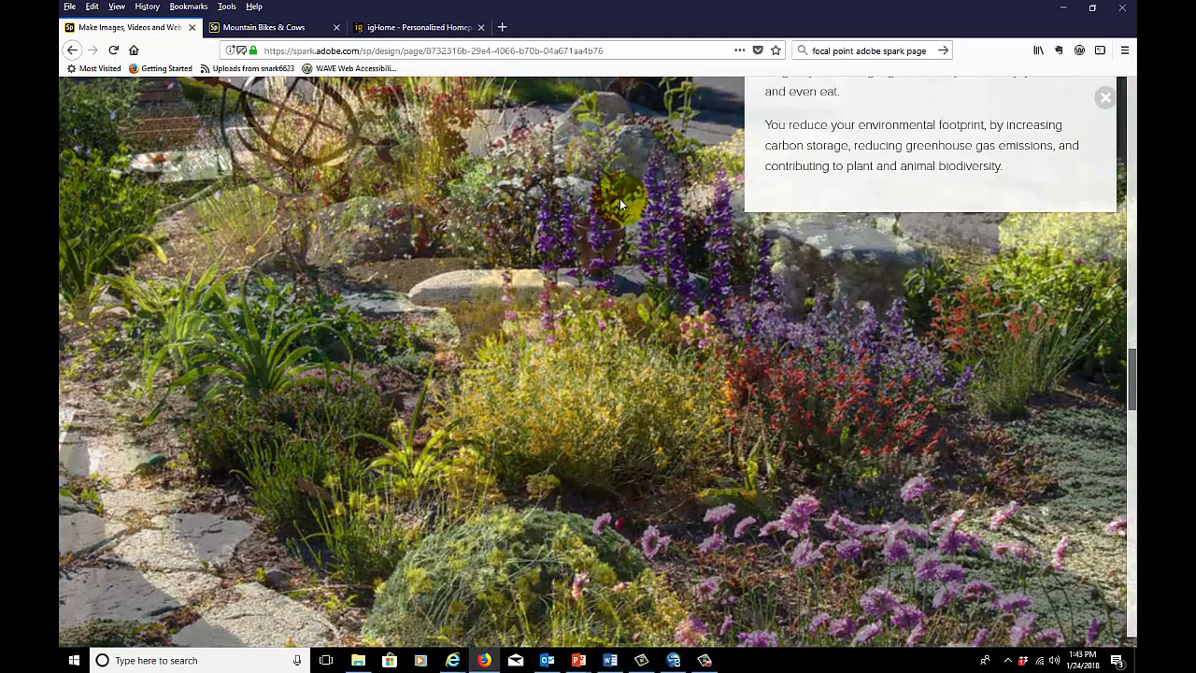
scroll(619, 204, "down", 5)
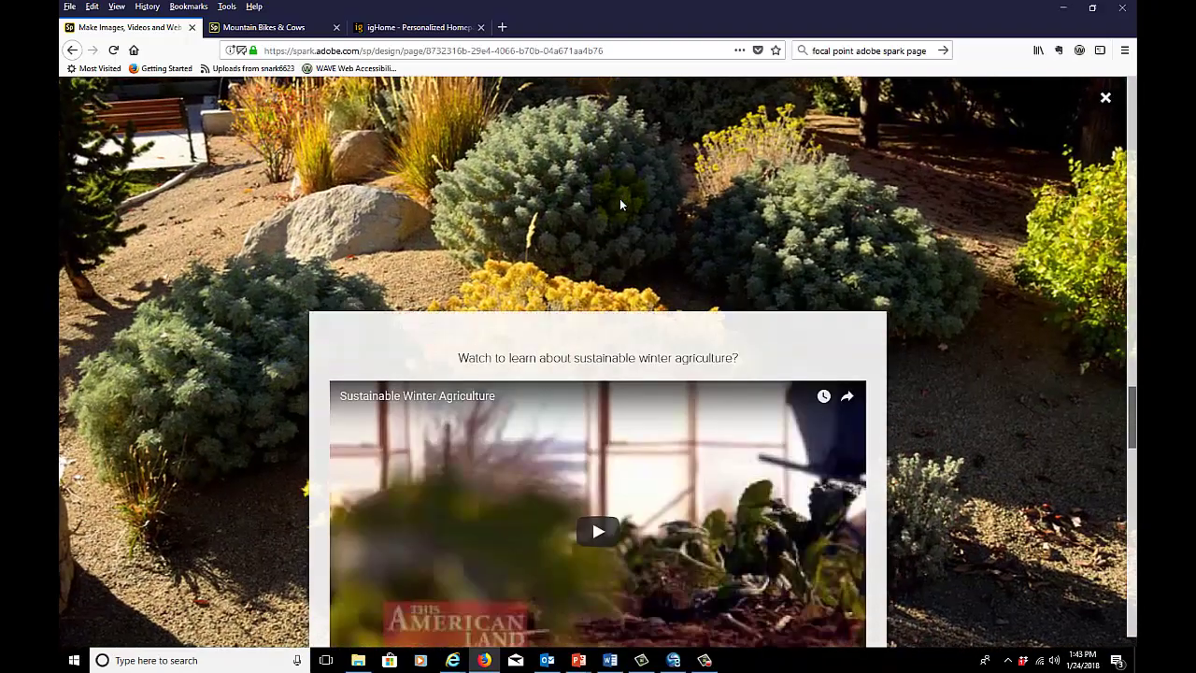
scroll(620, 198, "down", 10)
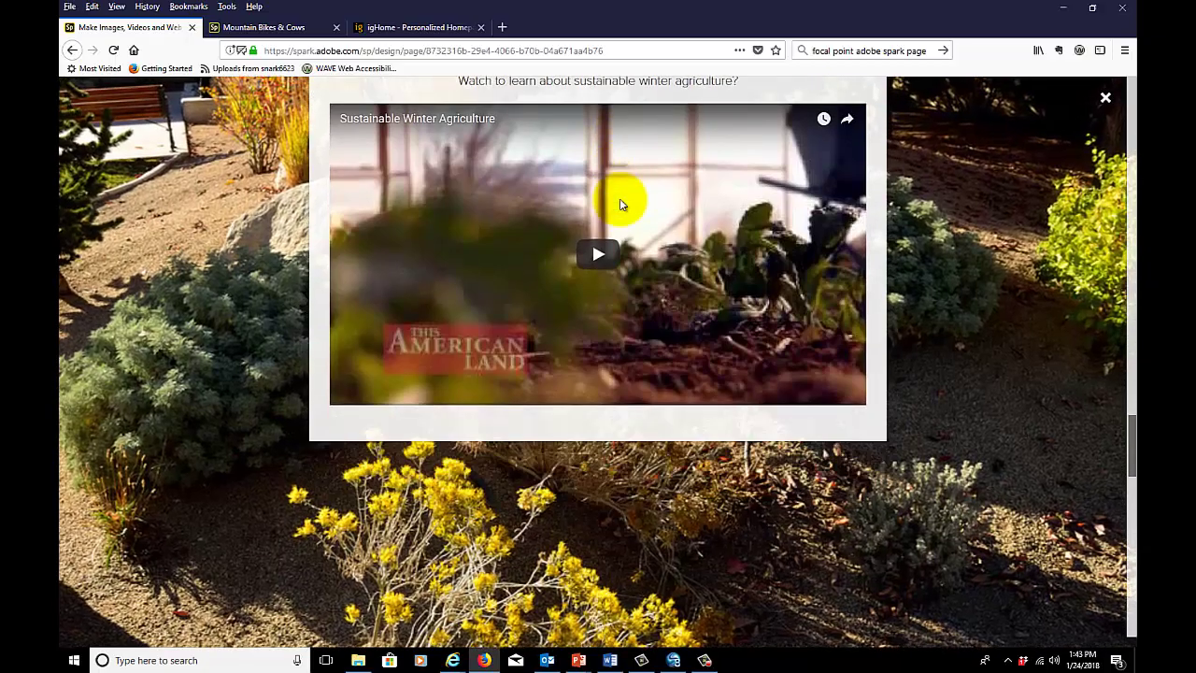
scroll(620, 198, "down", 5)
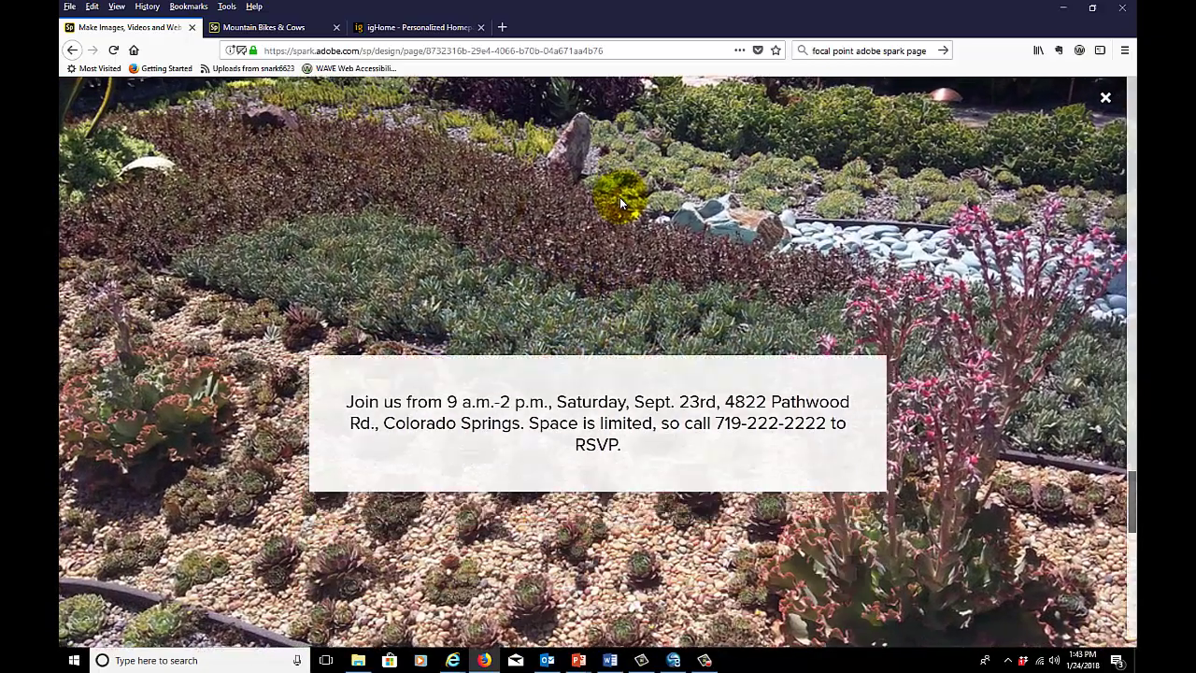
scroll(619, 204, "down", 10)
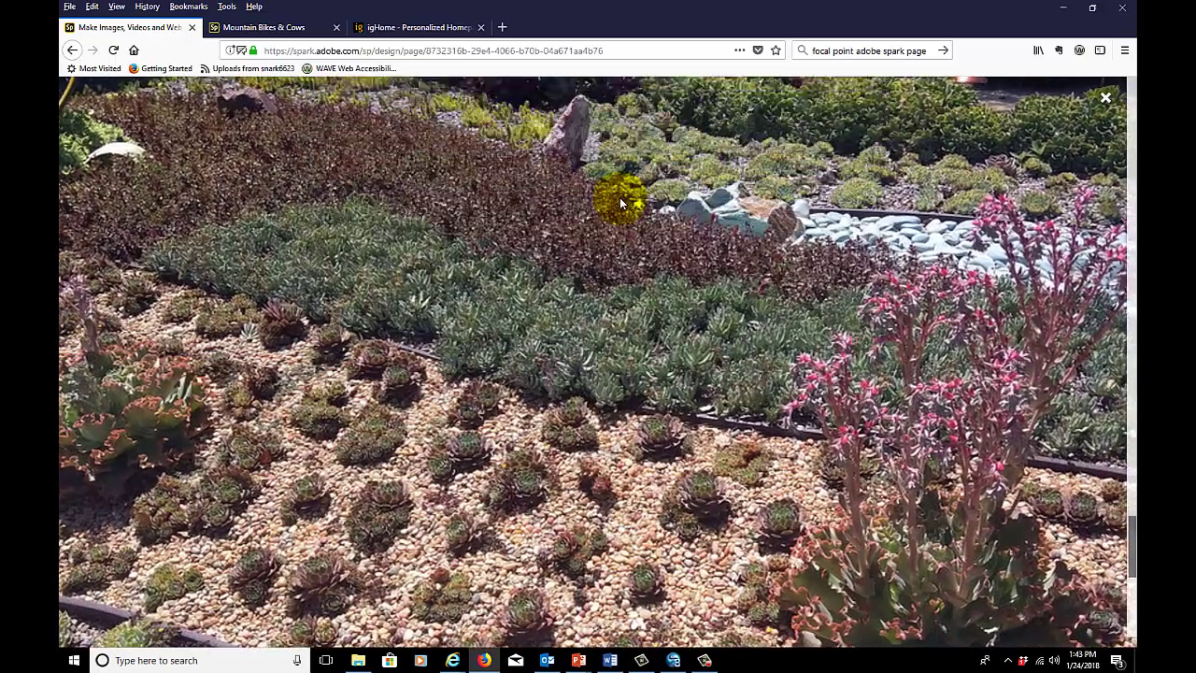
scroll(619, 204, "down", 4)
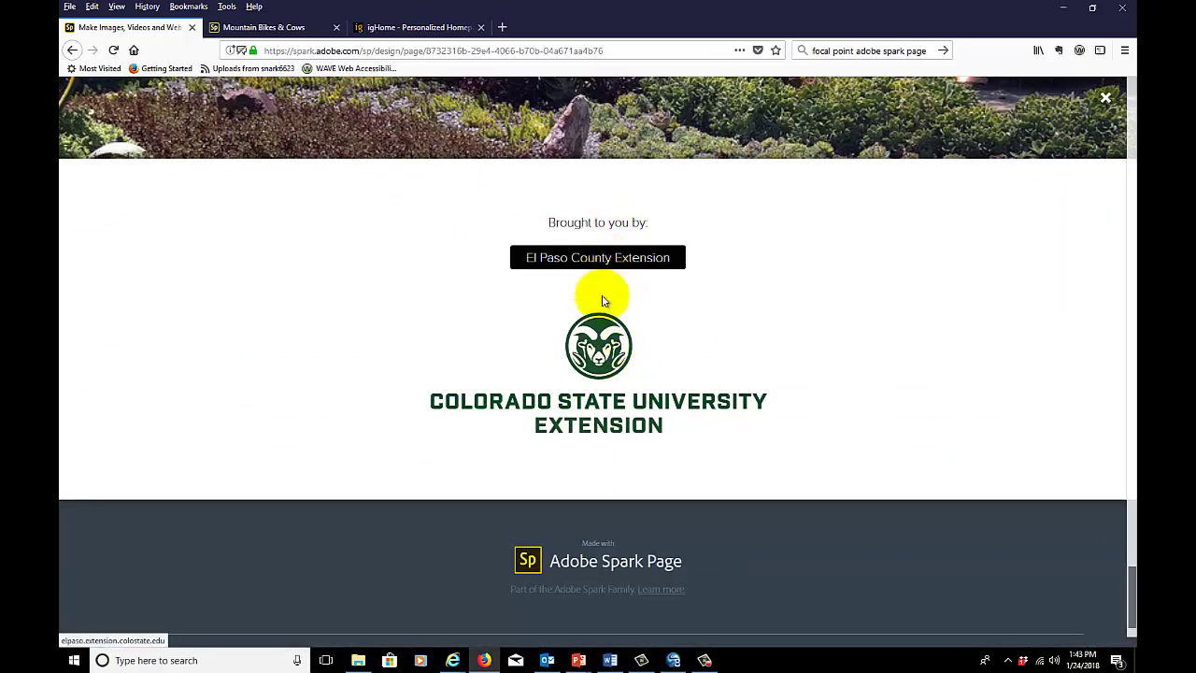
scroll(938, 282, "down", 1)
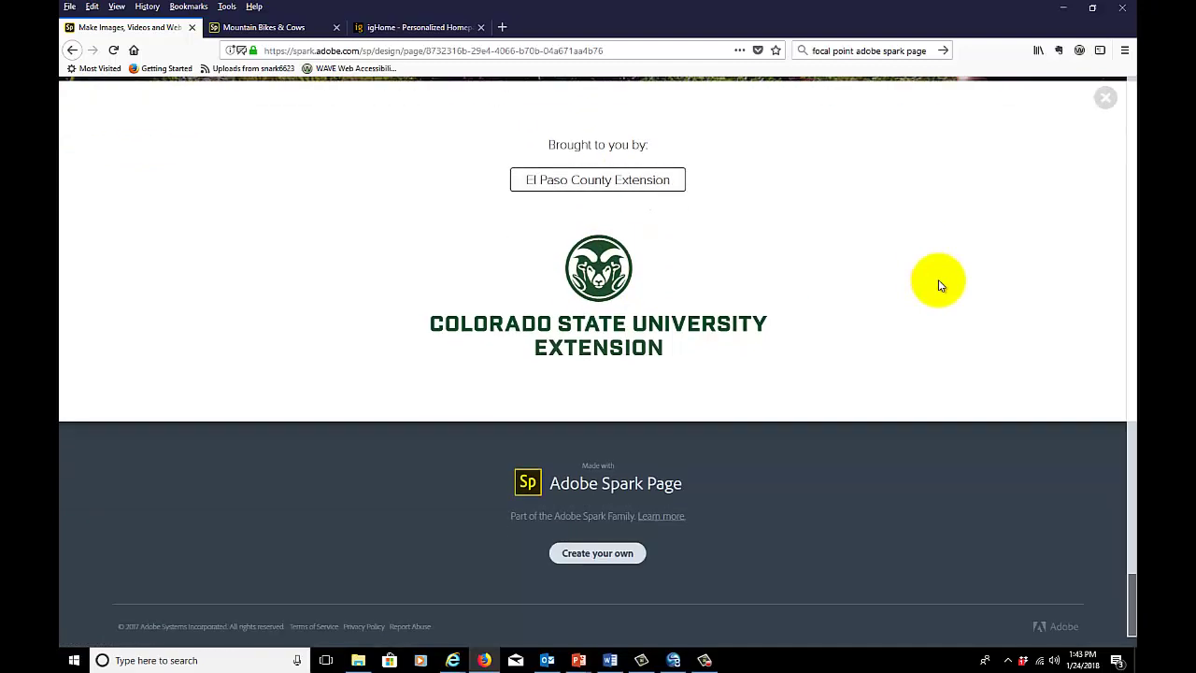
scroll(938, 282, "up", 10)
scroll(934, 281, "up", 5)
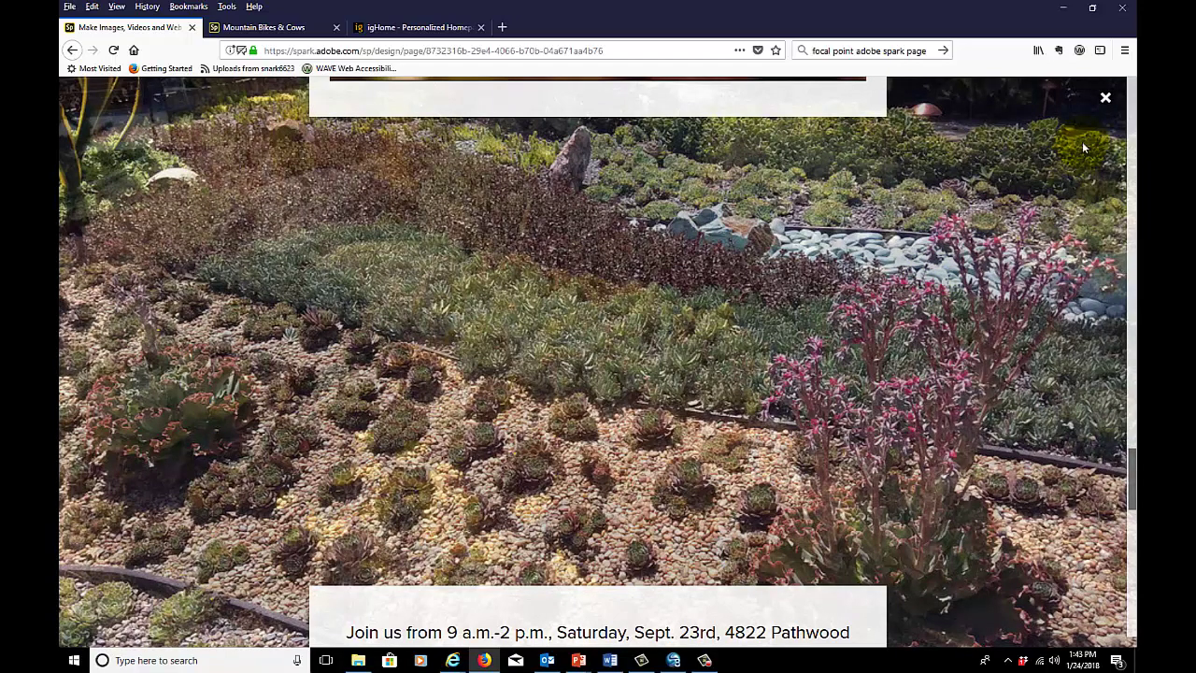
In the Share details, turn the Author credit on and Get noticed featuring off
left_click(1105, 98)
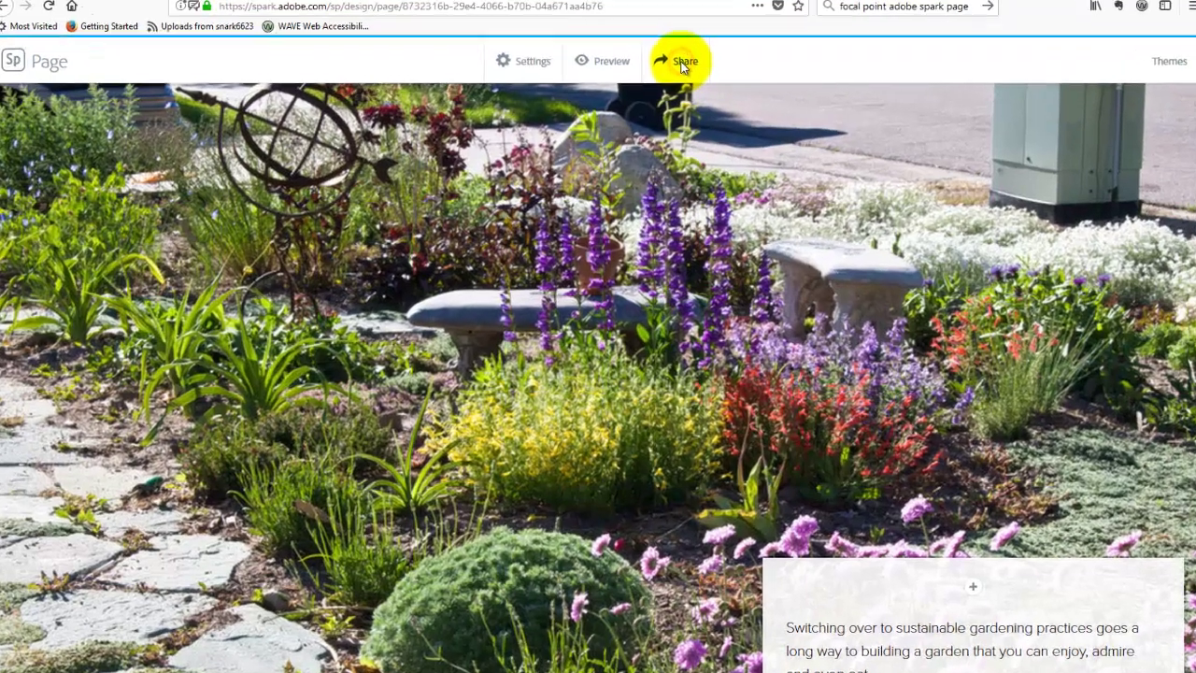
left_click(670, 100)
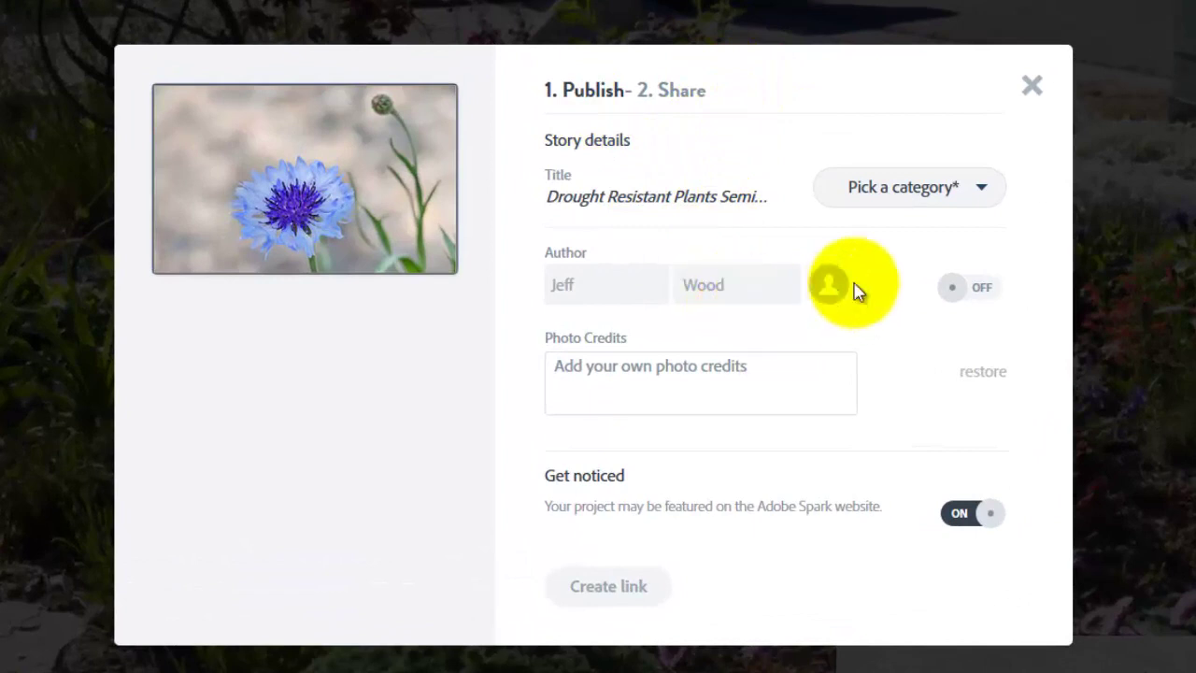
left_click(984, 193)
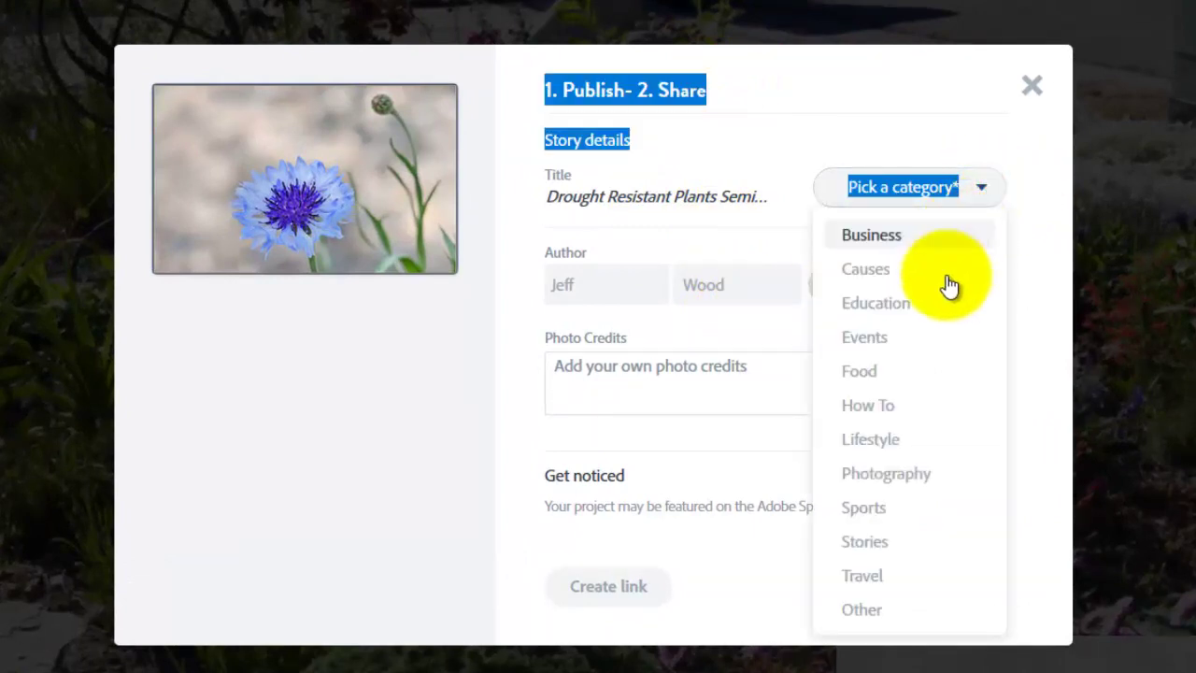
left_click(915, 304)
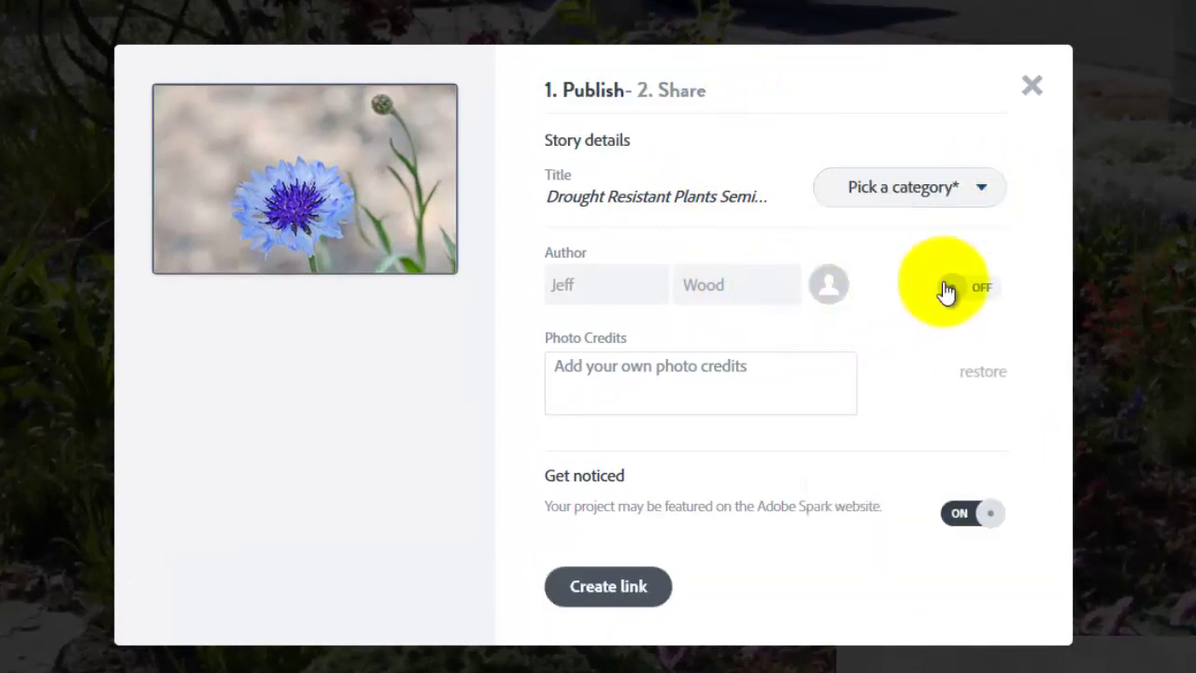
left_click(946, 288)
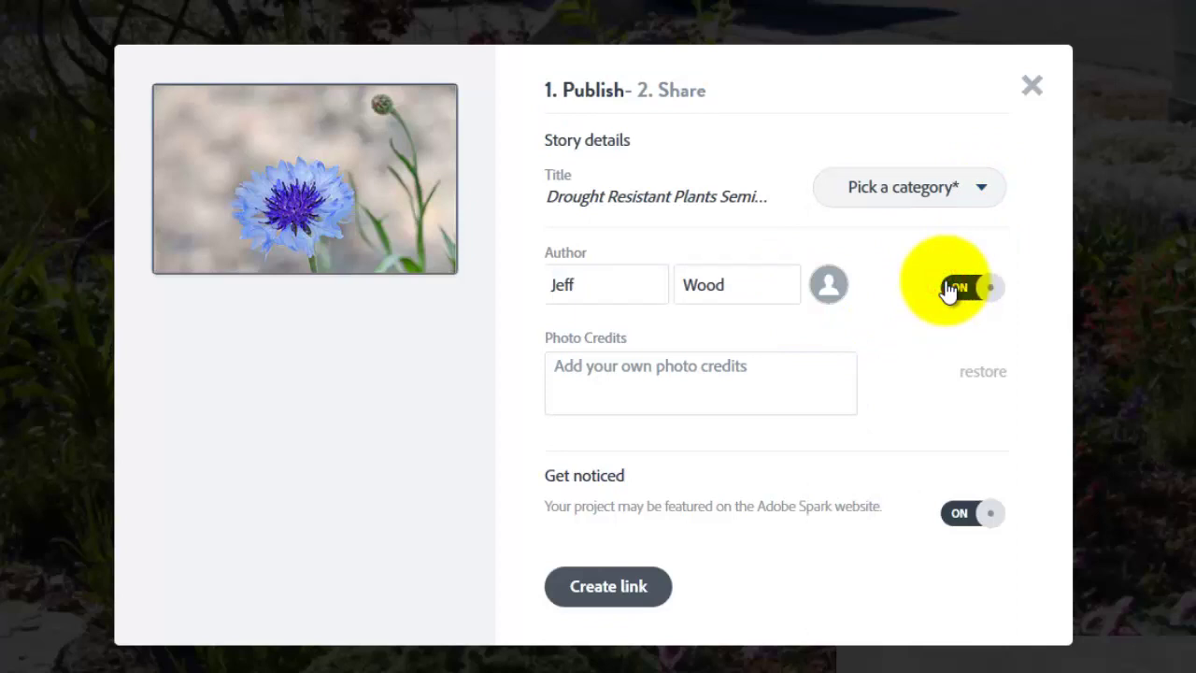
left_click(980, 516)
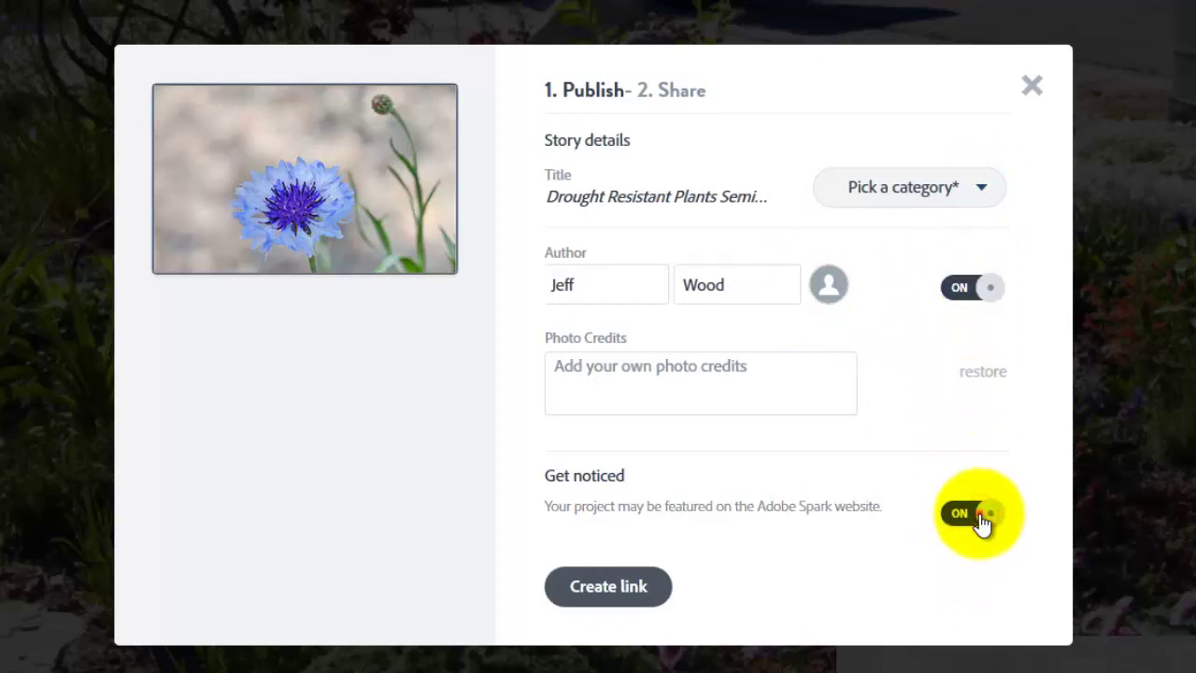
left_click(980, 517)
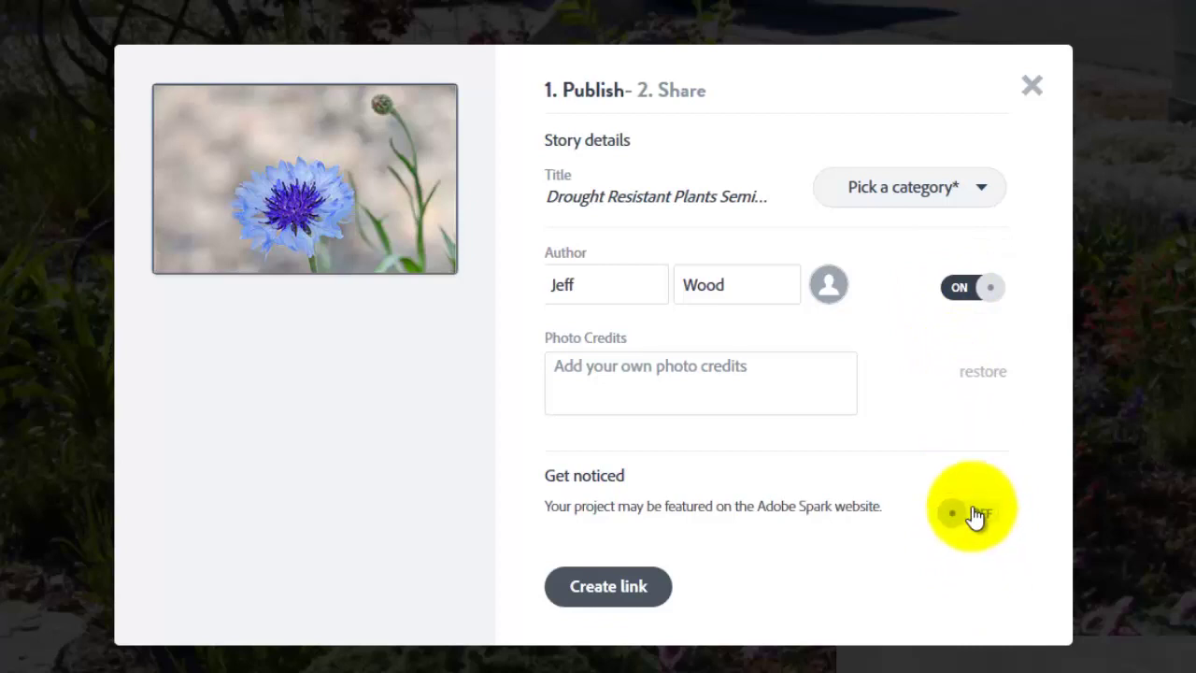
Create the page's link and select the spark.adobe.com shareable URL
left_click(665, 585)
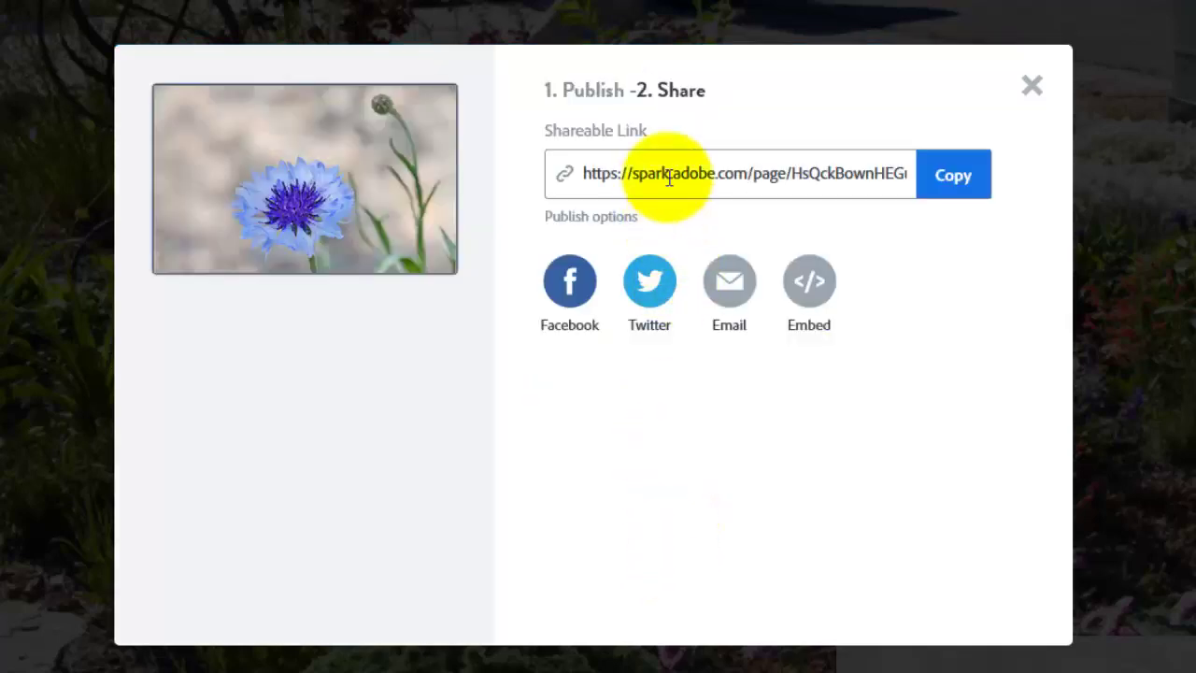
left_click(674, 166)
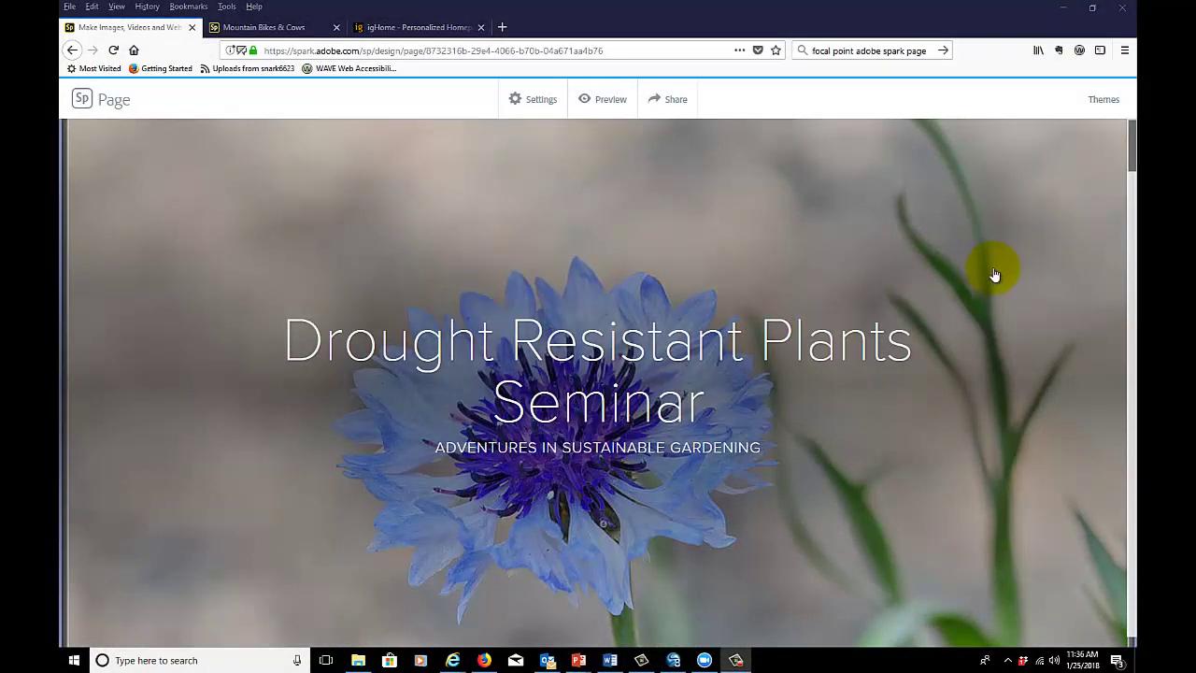
Apply the Luca theme from the Themes panel and scroll through the restyled page
left_click(1104, 100)
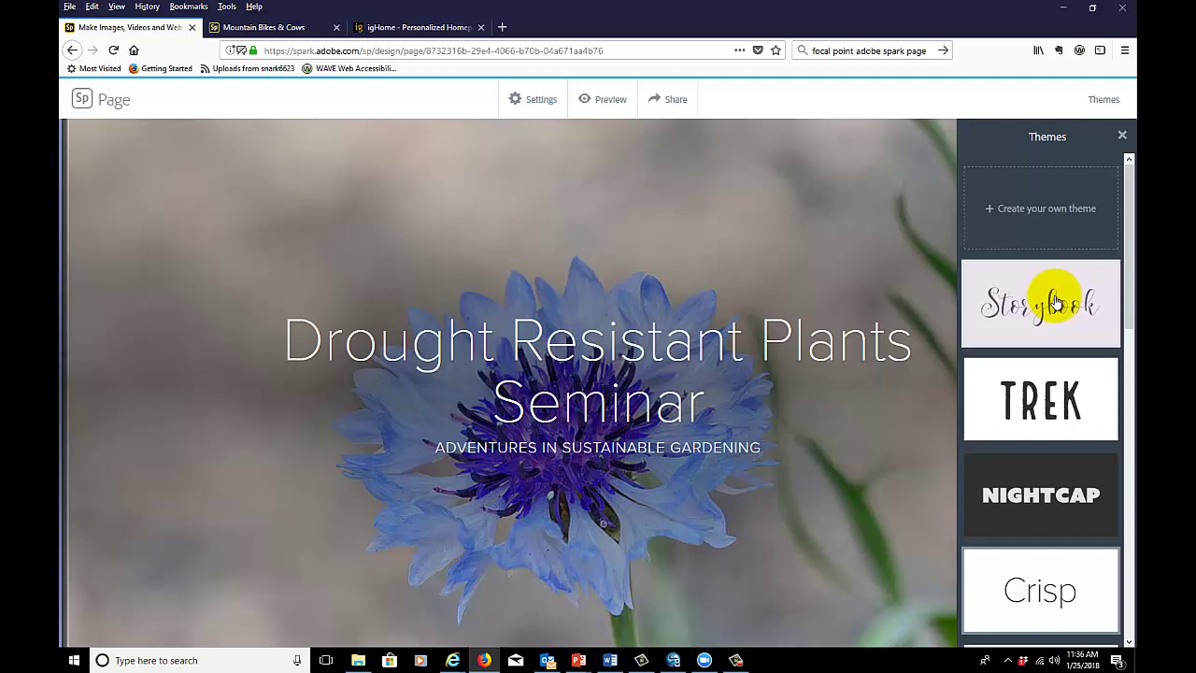
scroll(1056, 300, "down", 3)
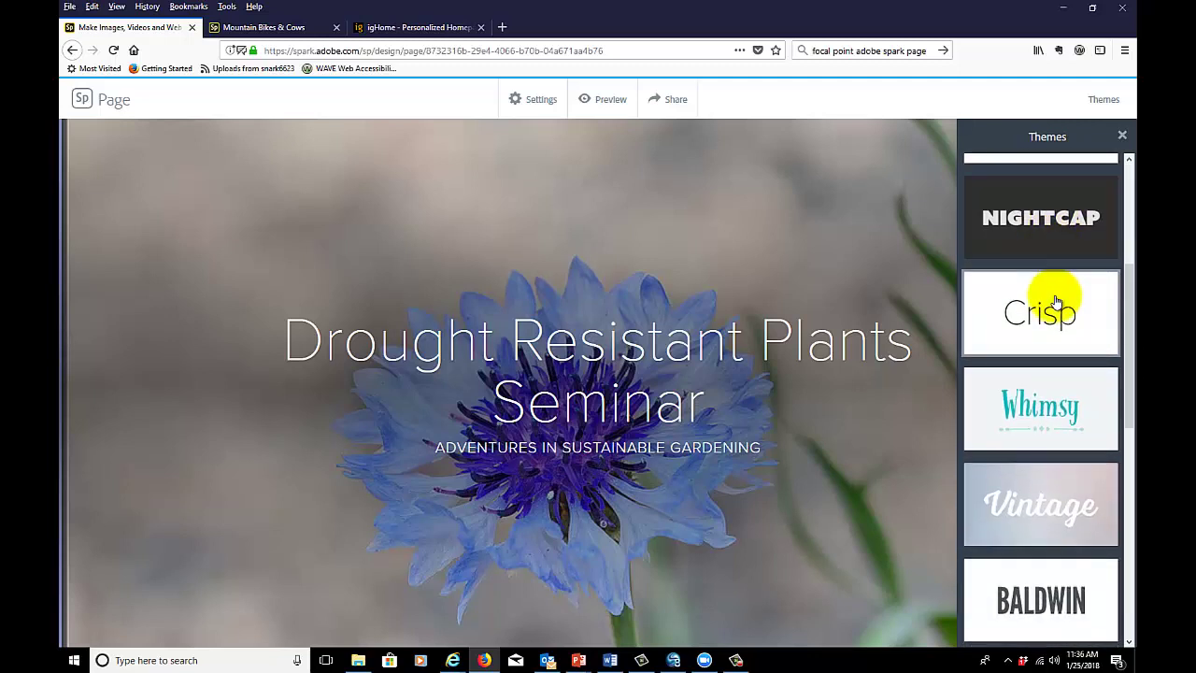
scroll(1055, 300, "down", 5)
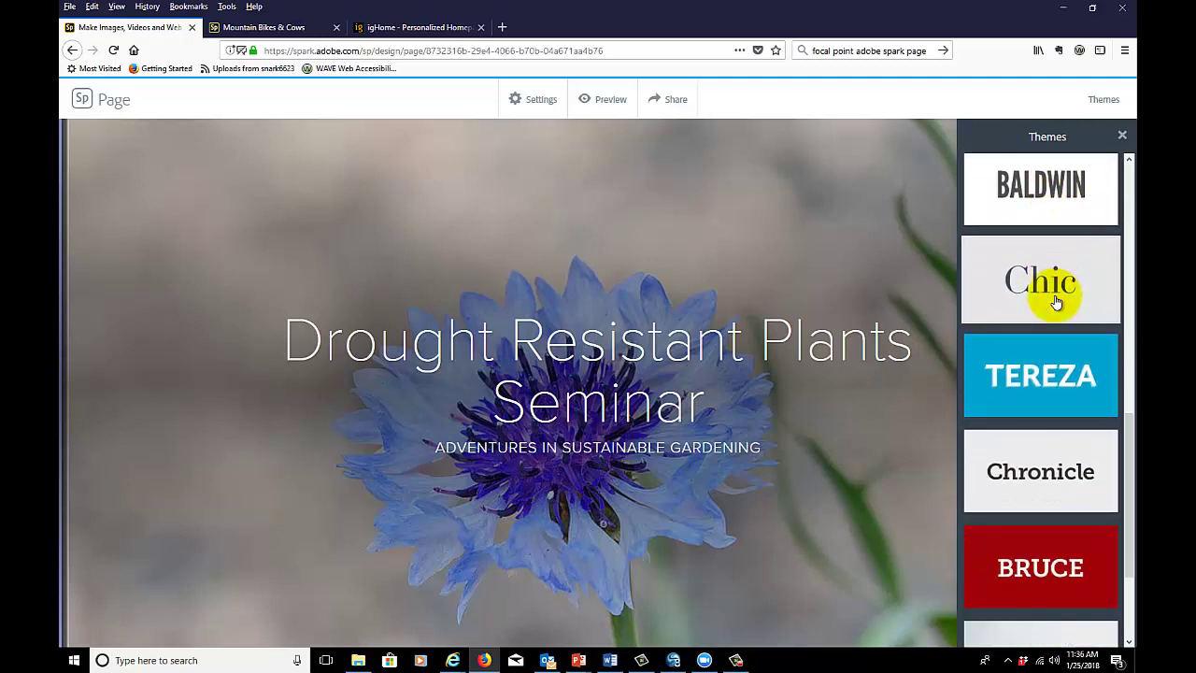
scroll(1056, 300, "down", 2)
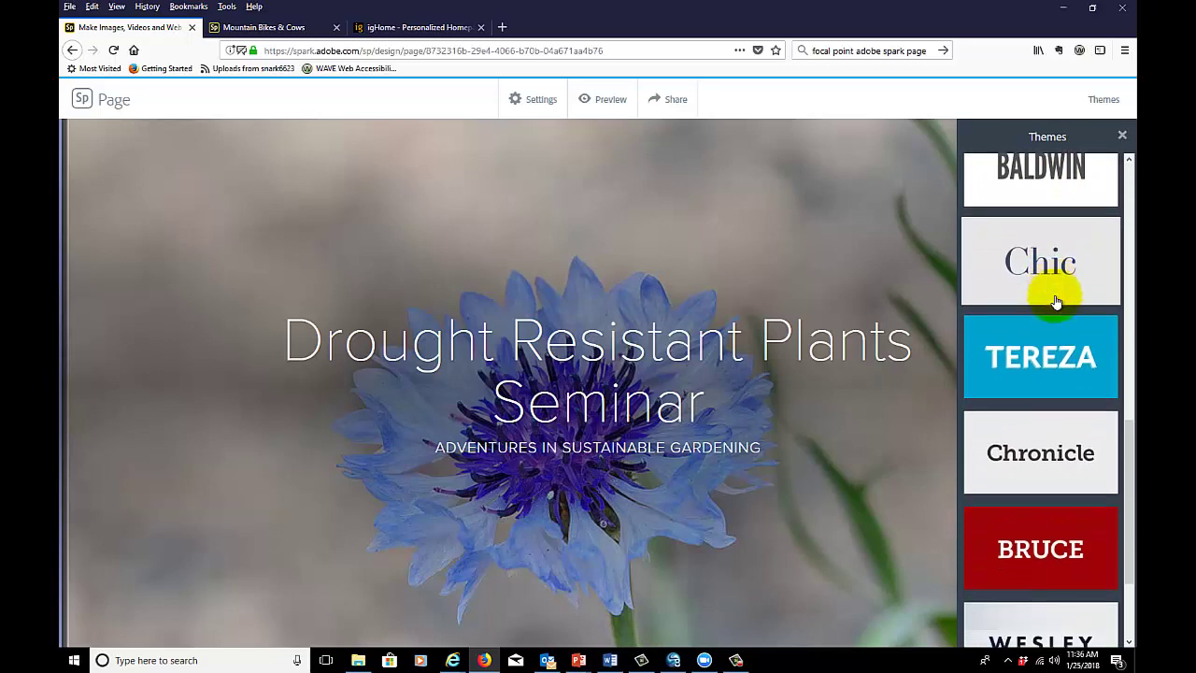
left_click(1035, 584)
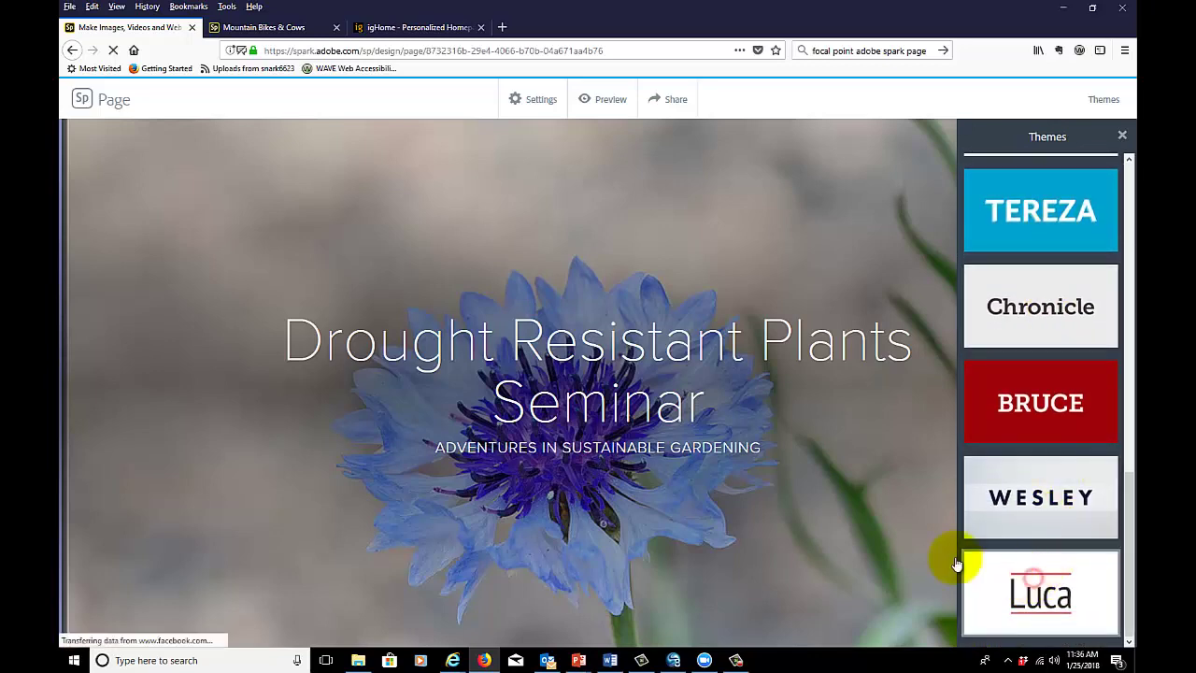
scroll(803, 314, "down", 6)
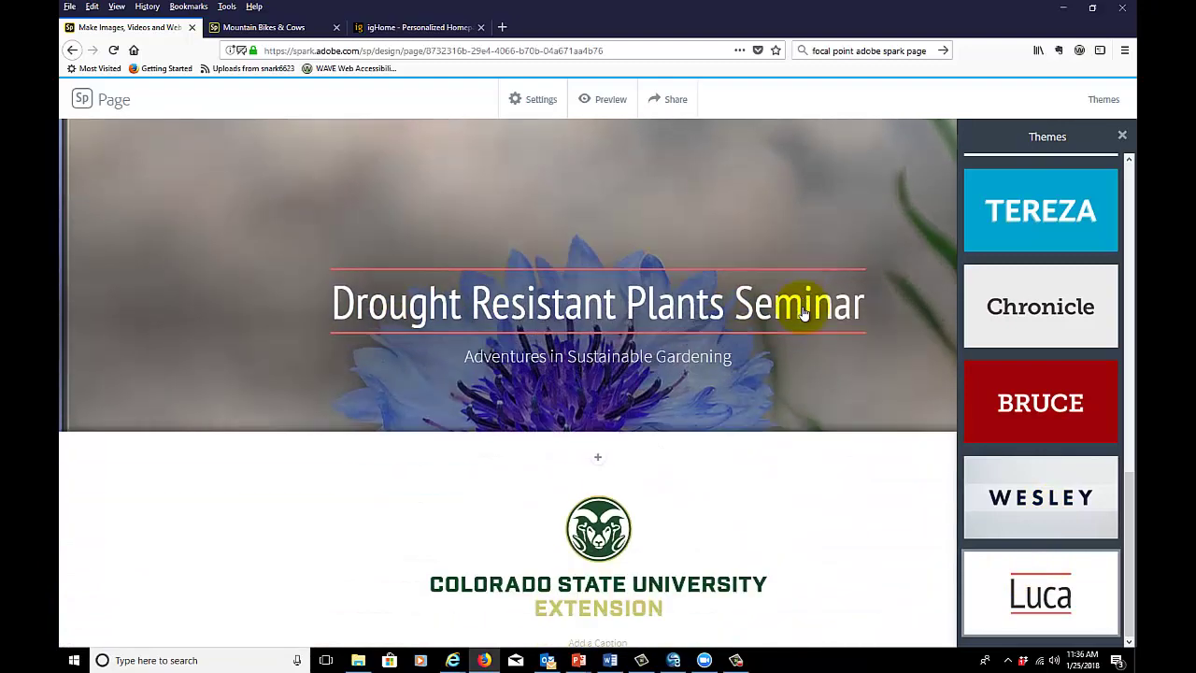
scroll(804, 314, "down", 7)
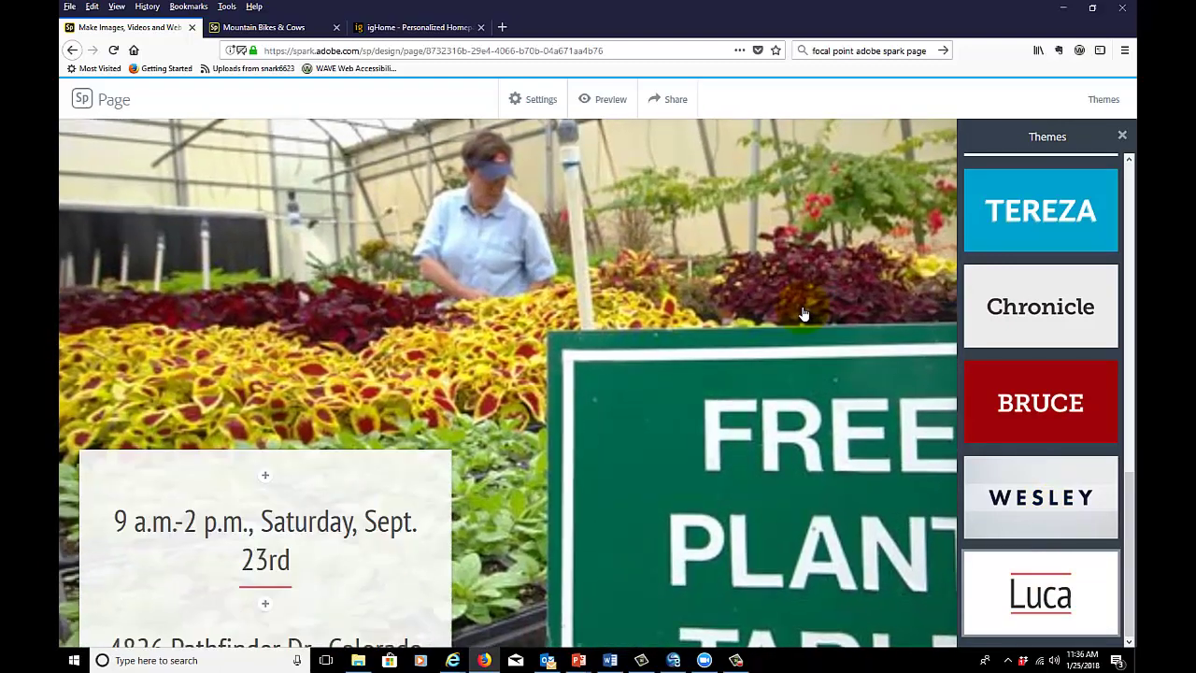
scroll(803, 314, "down", 8)
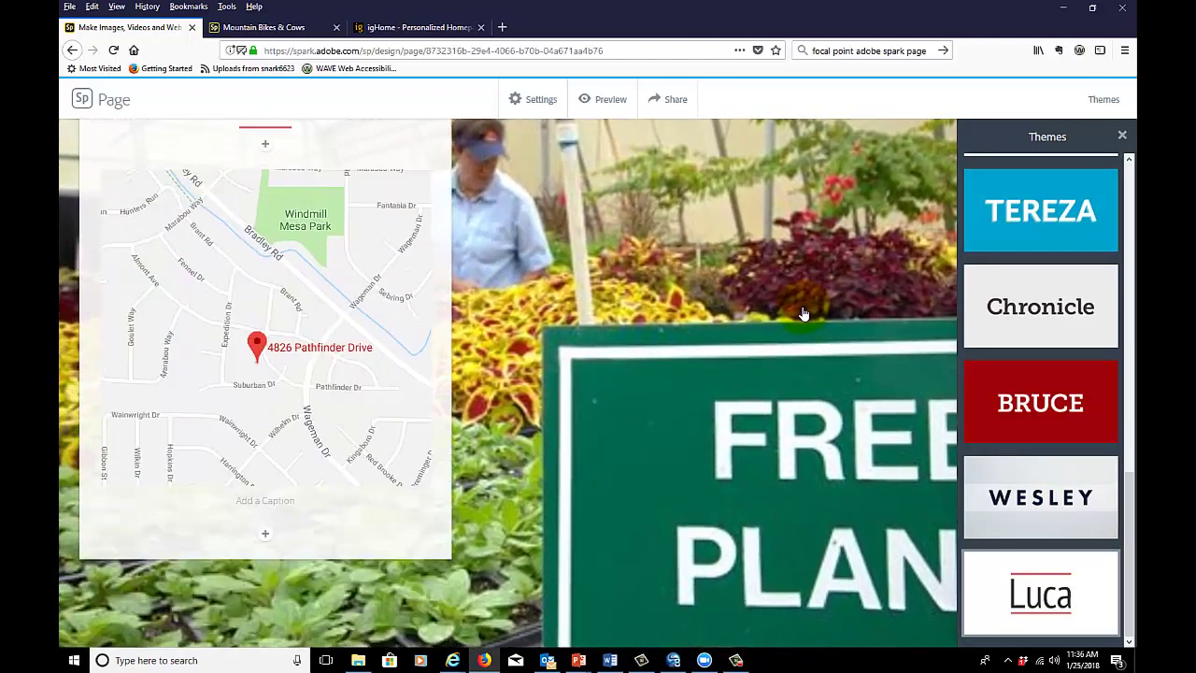
scroll(803, 314, "down", 5)
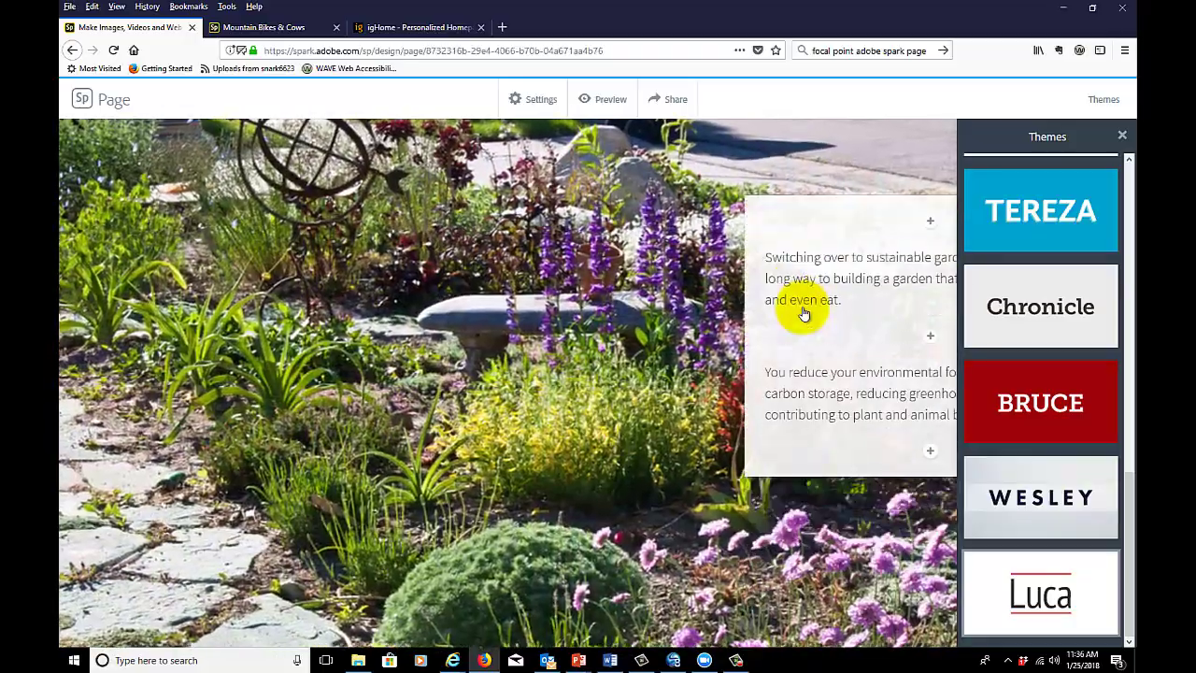